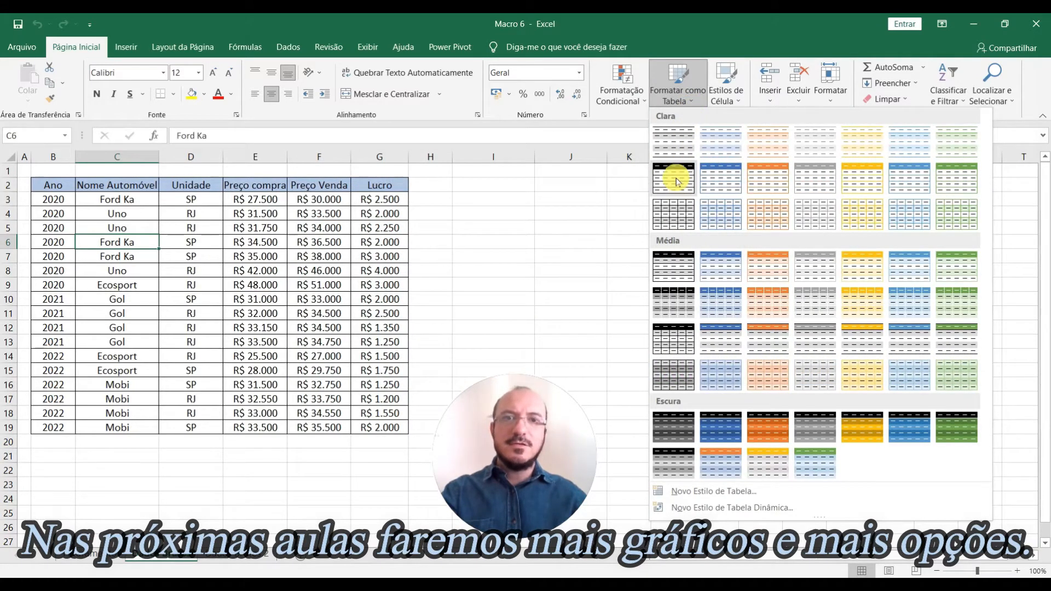
Format the range B2:G19 as a table with headers, using the light style with the black header row.
click(677, 182)
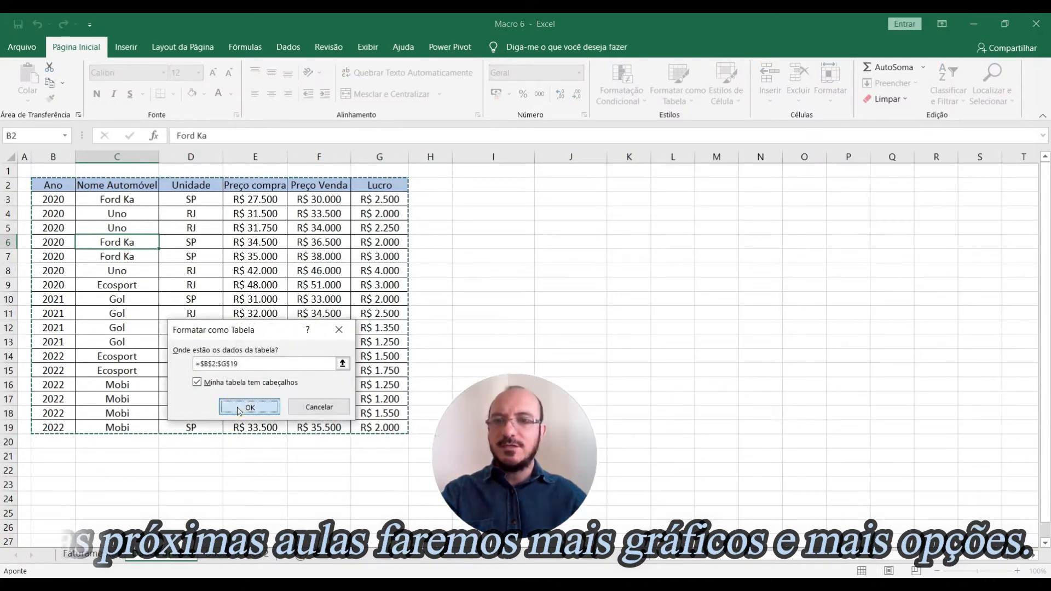
click(241, 407)
click(276, 299)
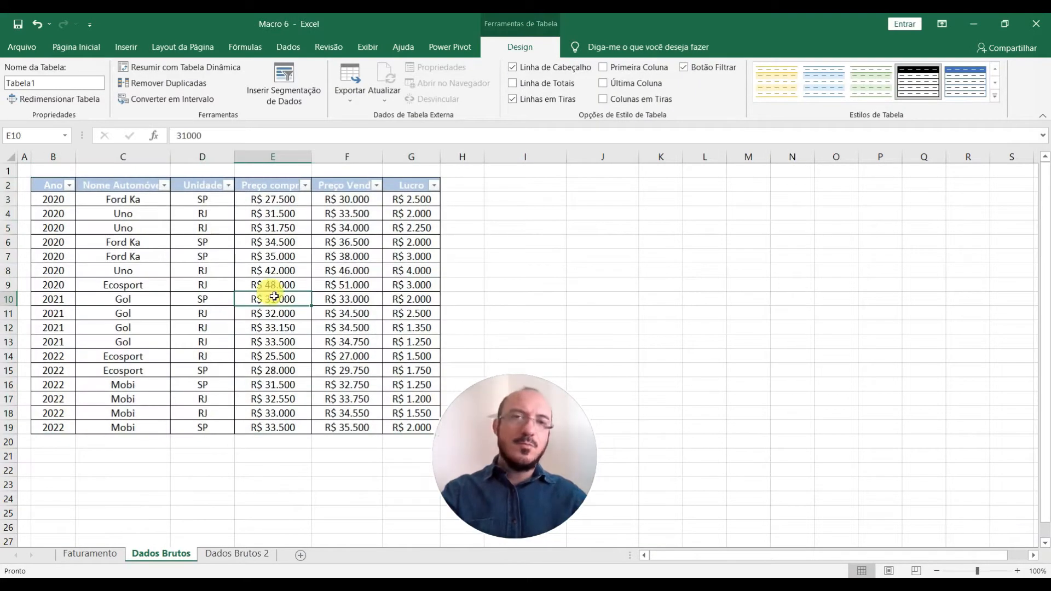
drag(51, 441, 390, 527)
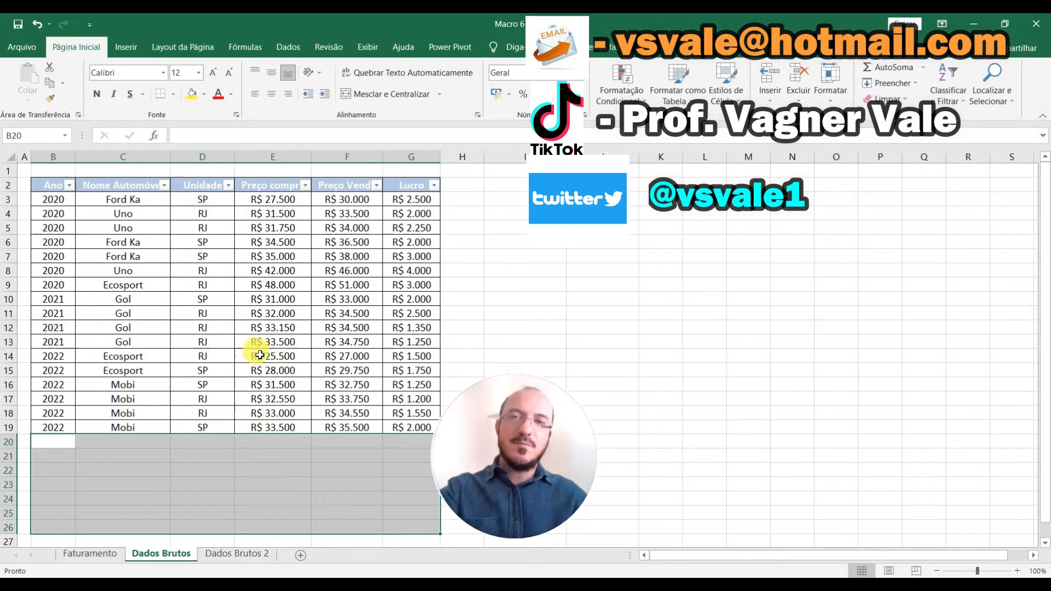
click(254, 260)
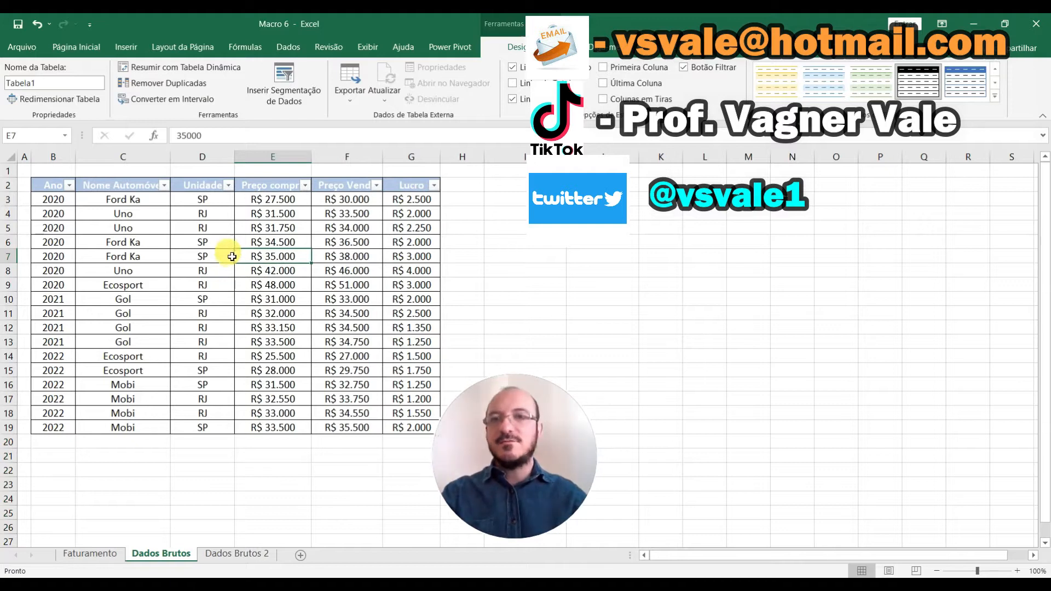
click(269, 223)
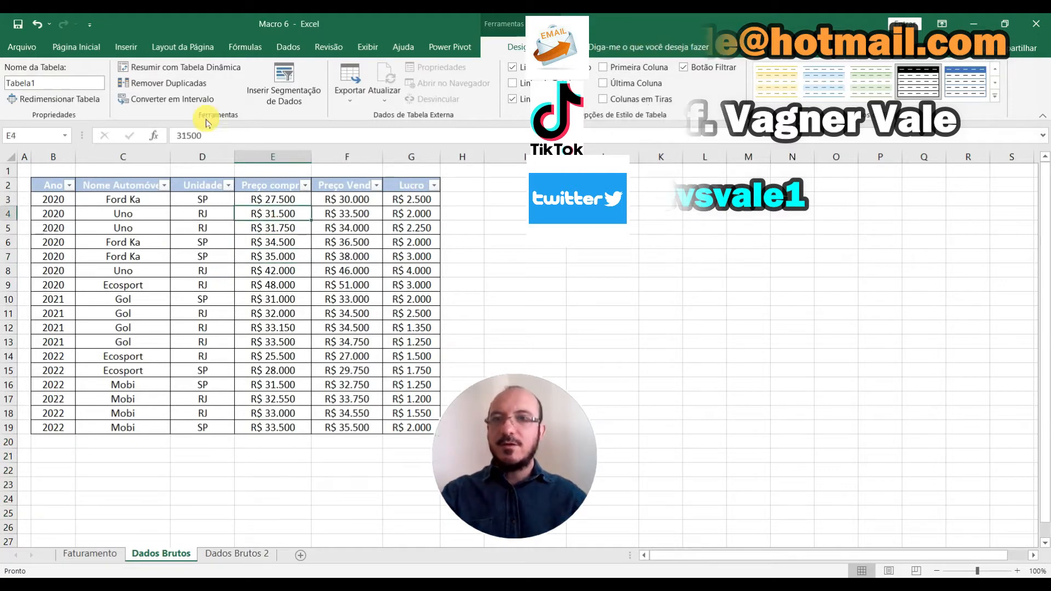
Create a pivot table from the whole car data table, placed on the existing Dados Brutos sheet at cell J2.
click(60, 186)
drag(72, 198, 419, 436)
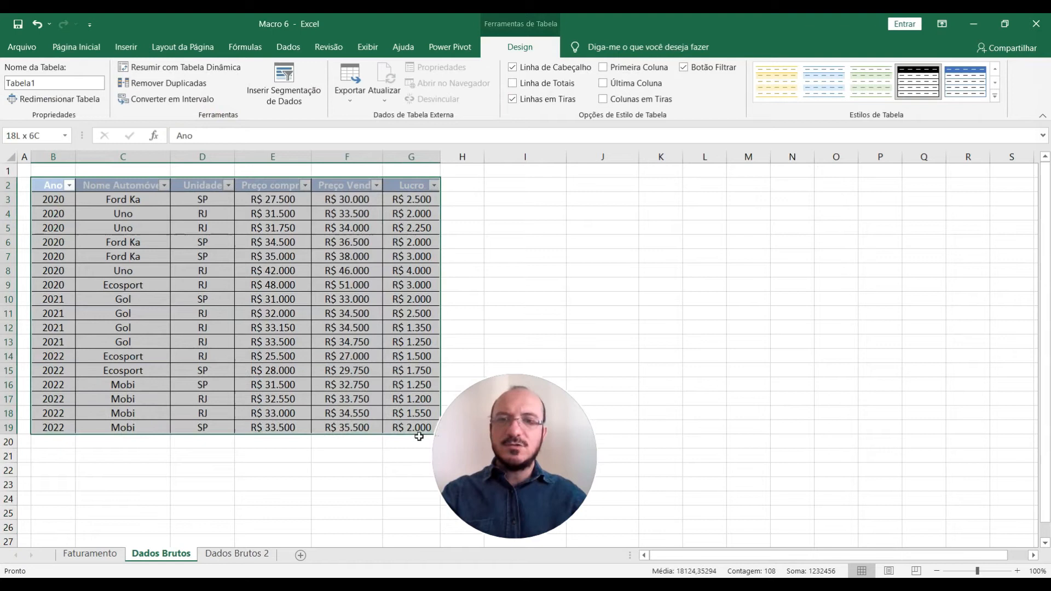
click(126, 46)
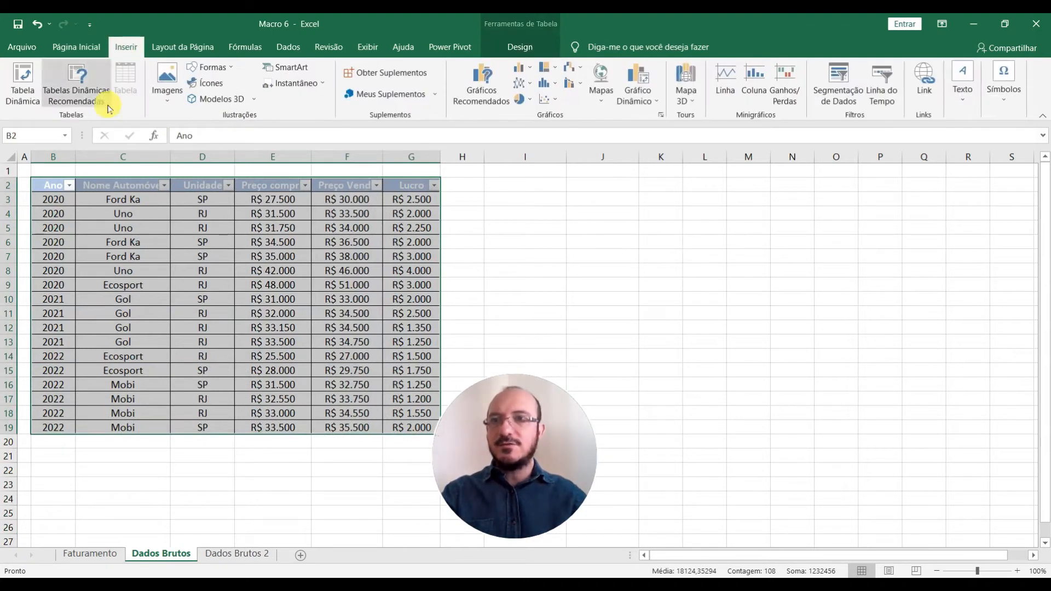
click(22, 88)
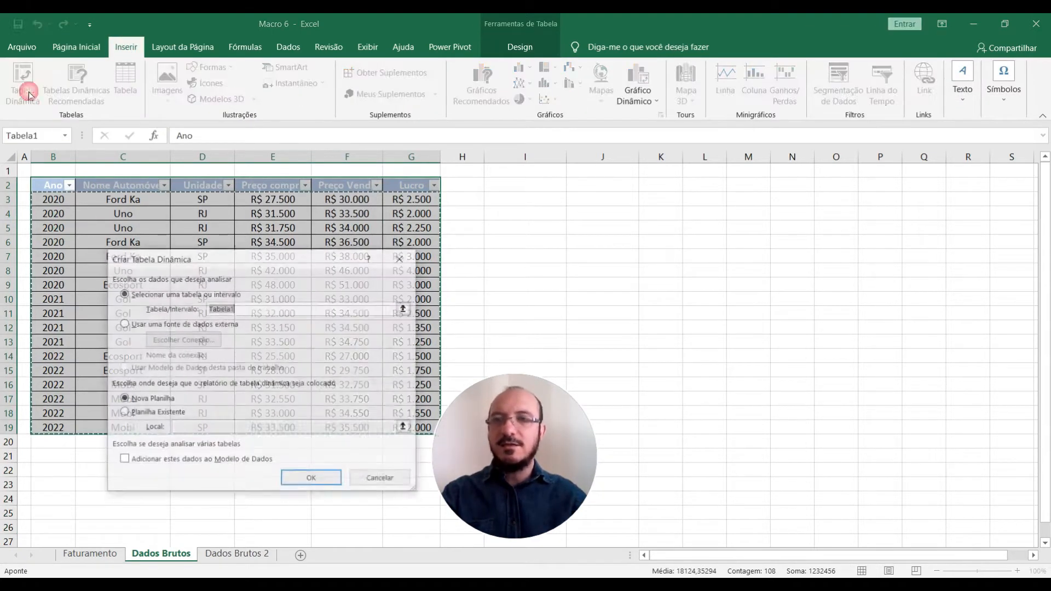
click(162, 414)
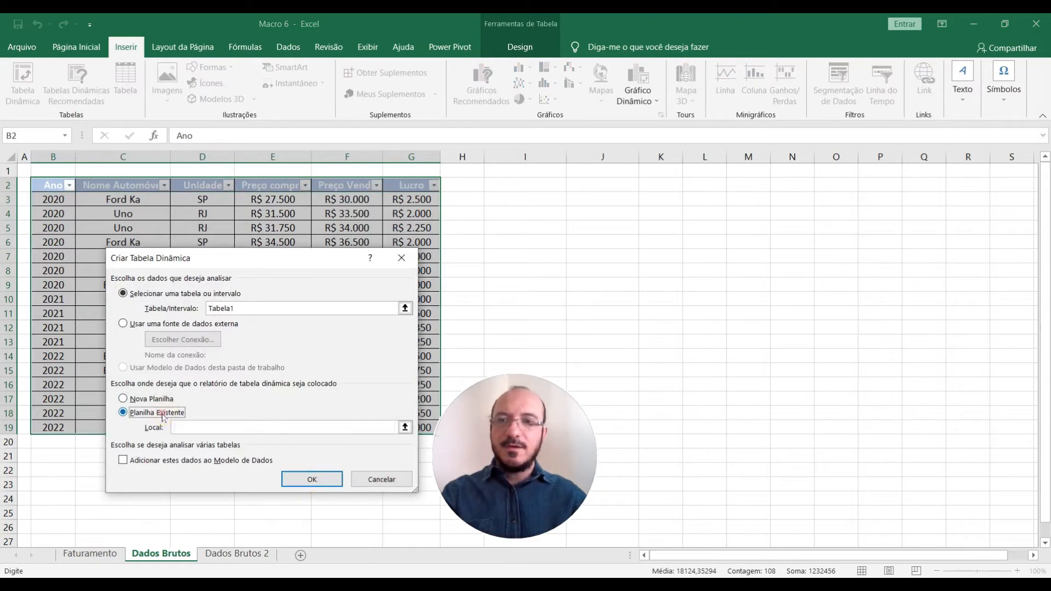
click(403, 429)
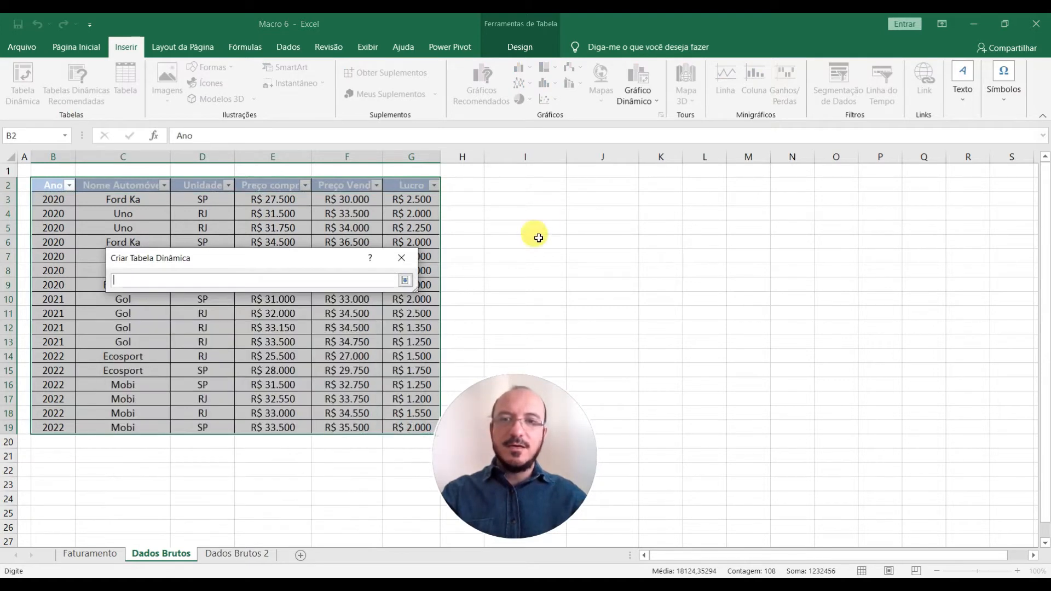
click(581, 186)
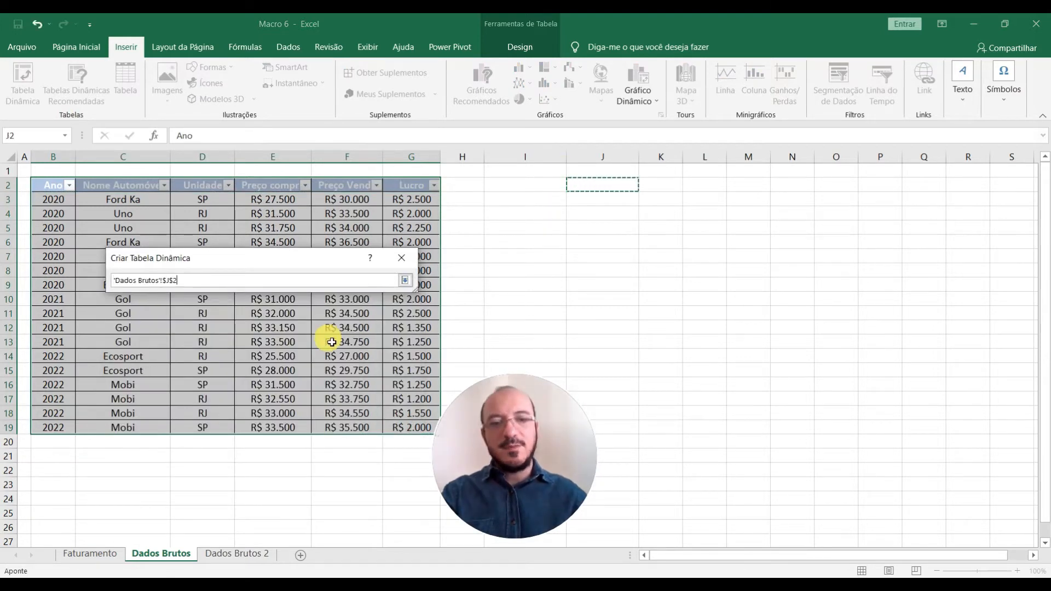
key(Return)
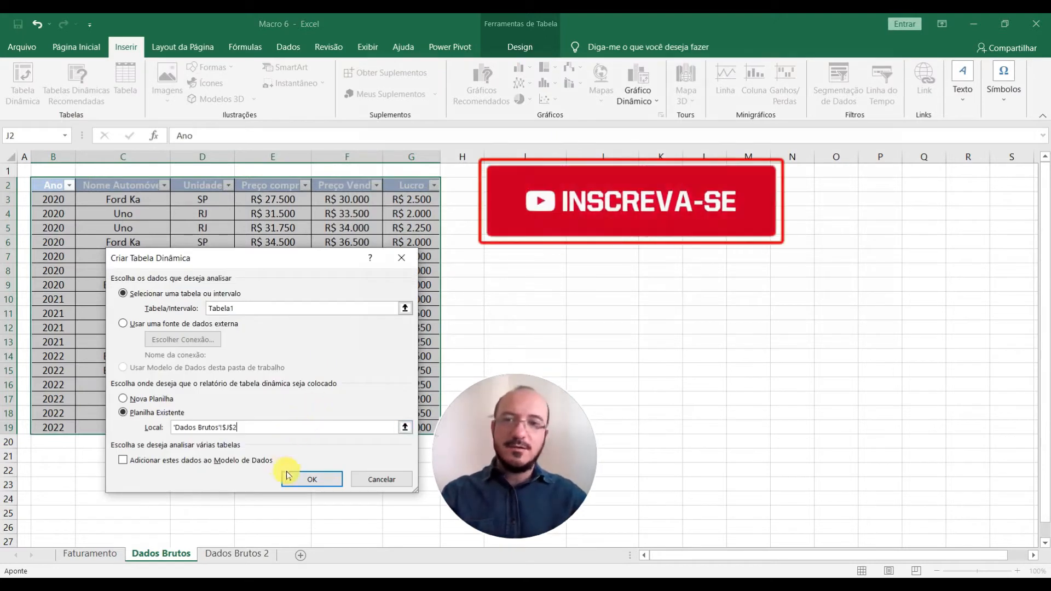
click(310, 479)
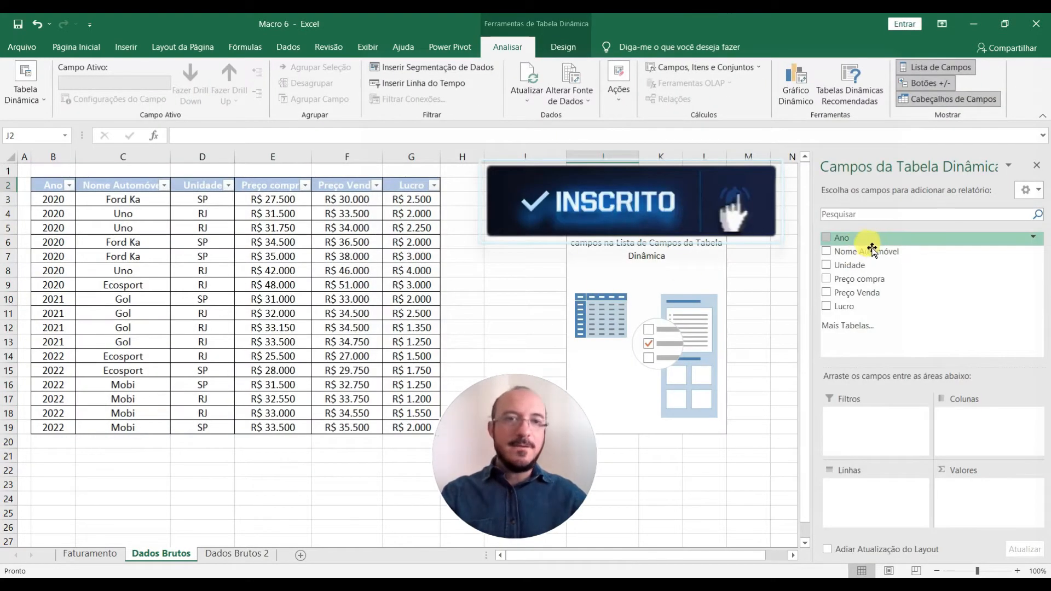
Add Ano to the pivot table's rows and Nome Automóvel to its values as a count.
drag(876, 269, 883, 509)
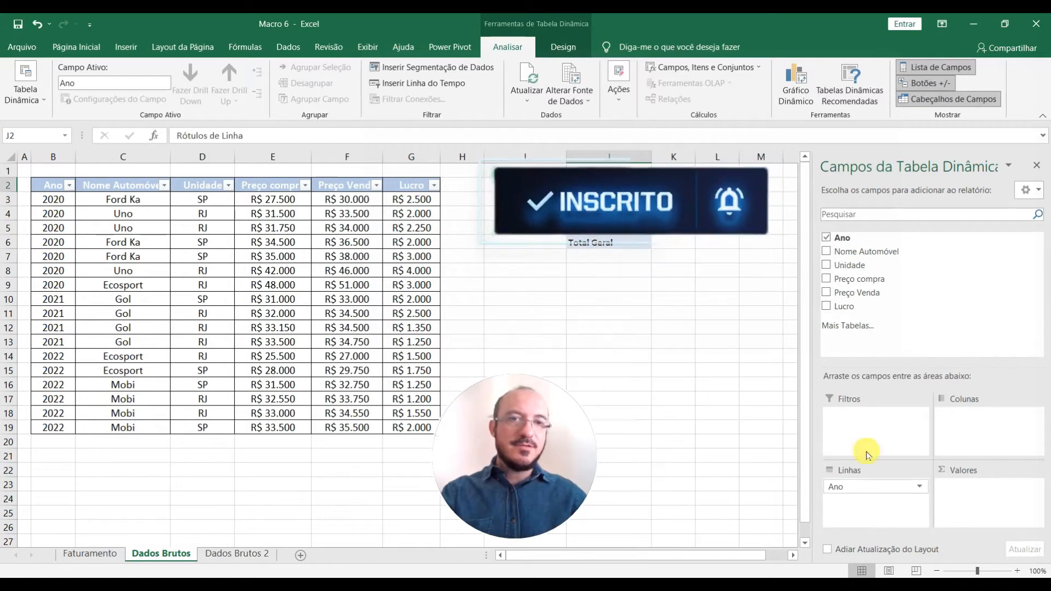
drag(867, 256, 985, 495)
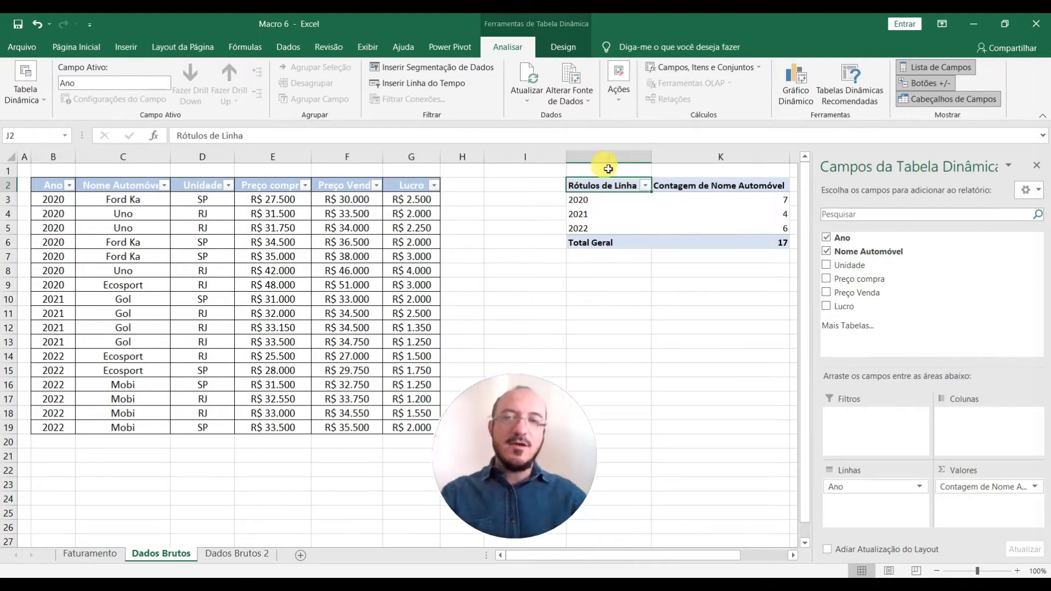
click(543, 305)
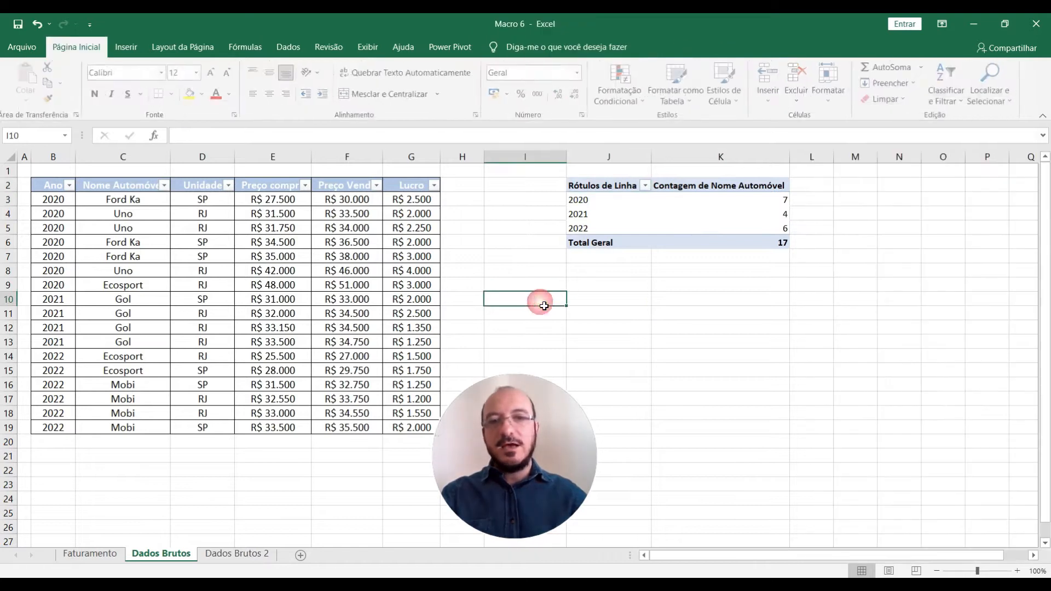
drag(604, 190, 744, 234)
click(649, 303)
click(621, 205)
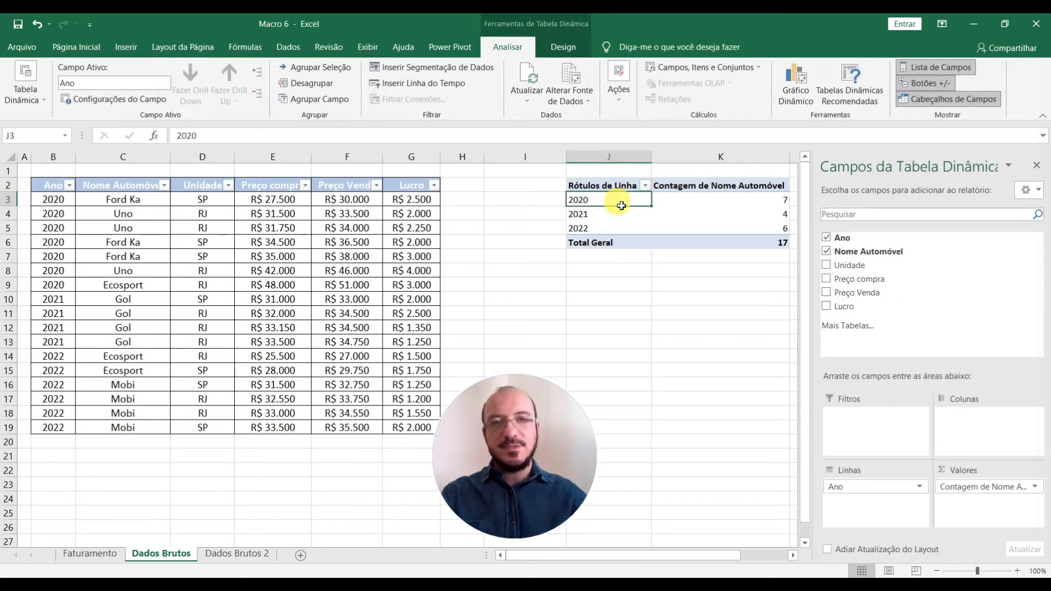
Start recording a macro named "ano", stored in this workbook, with empty cell I9 selected.
click(535, 292)
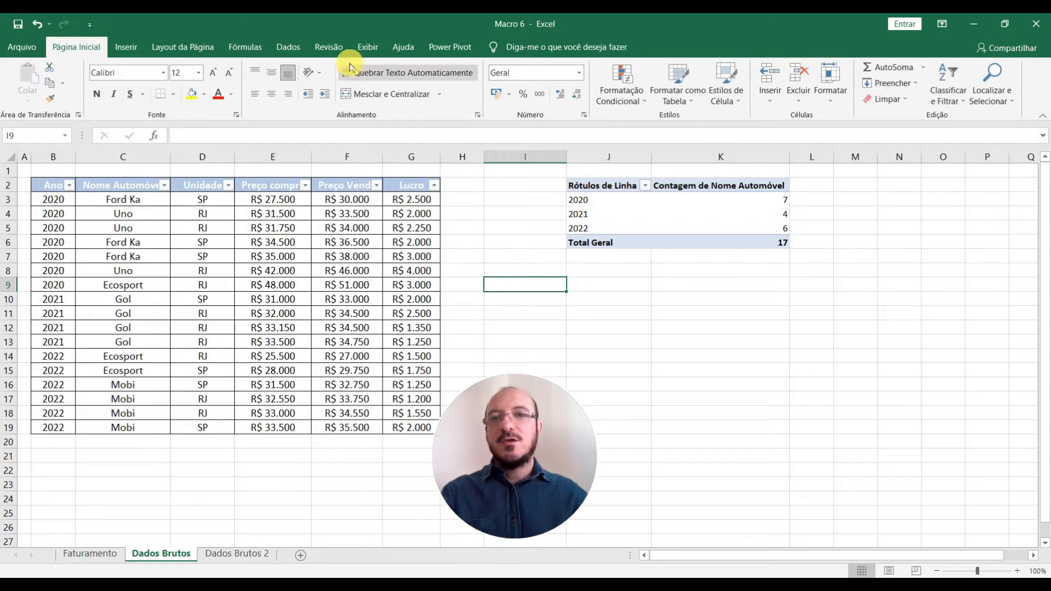
click(367, 47)
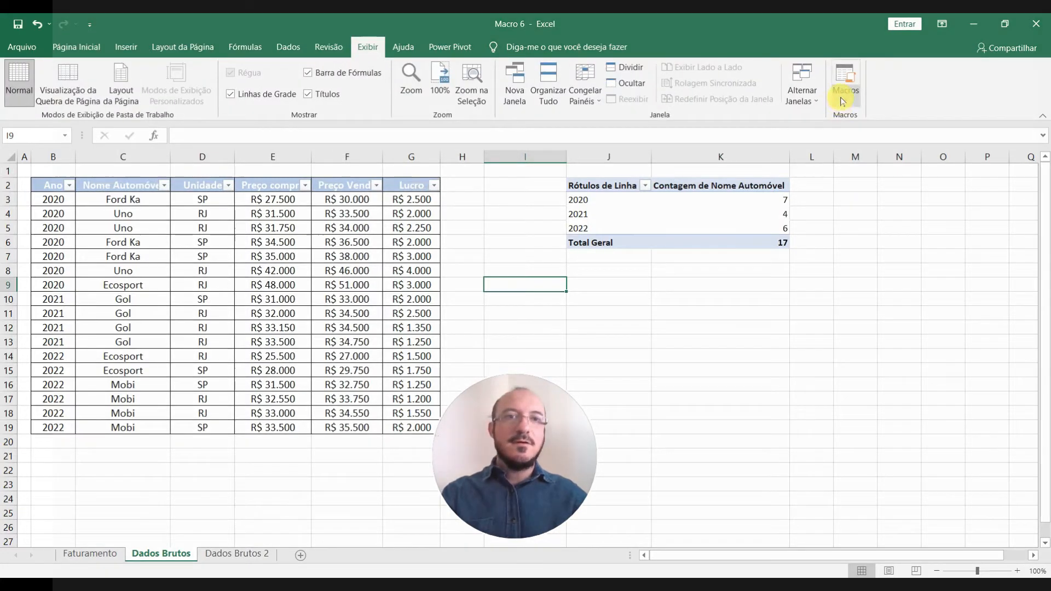
click(846, 90)
click(876, 132)
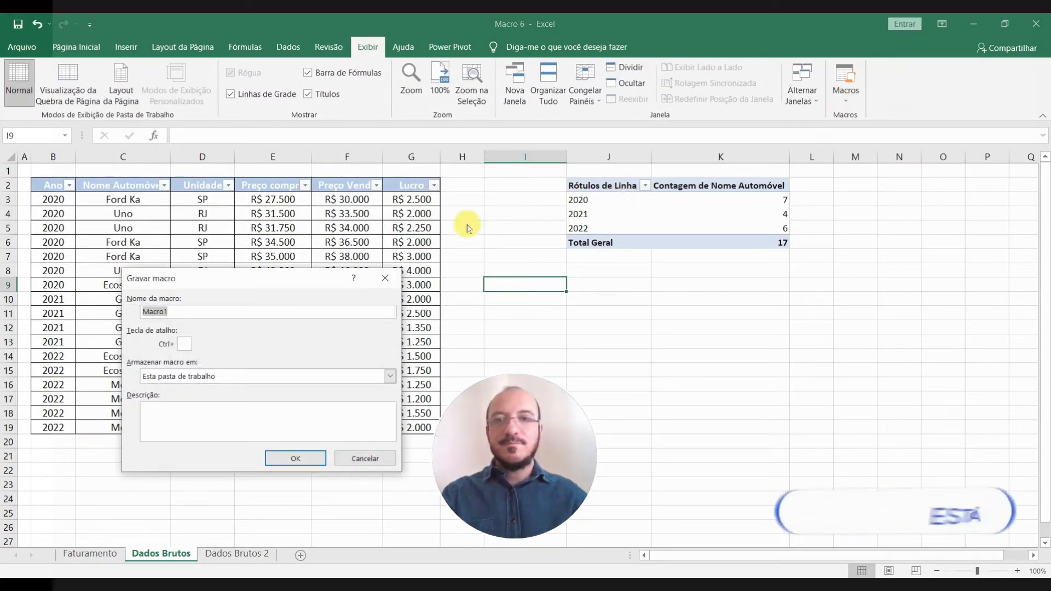
text(Ano)
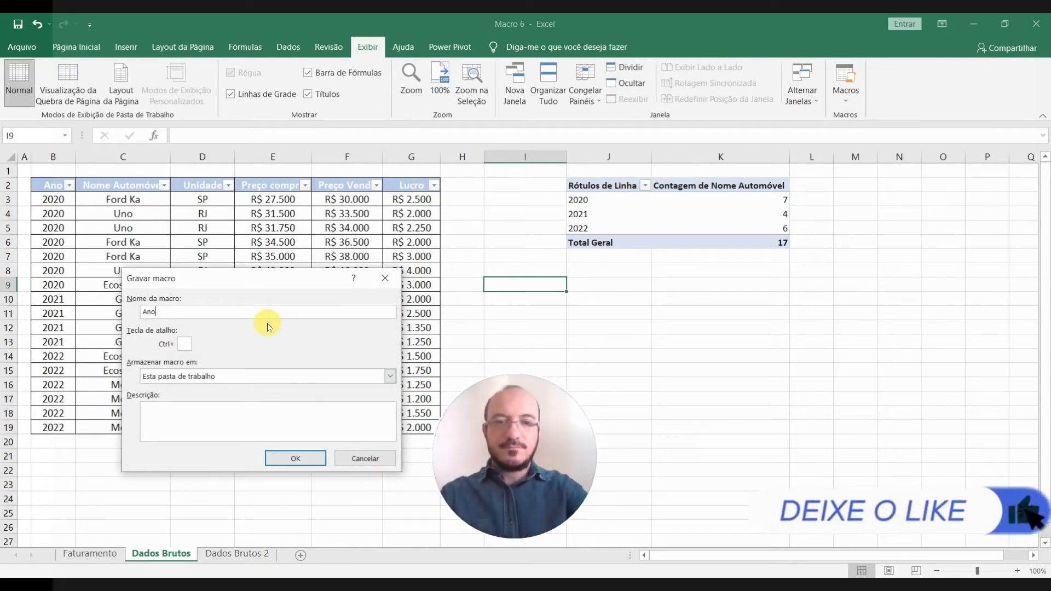
key(BackSpace)
key(BackSpace)
key(BackSpace)
text(ano)
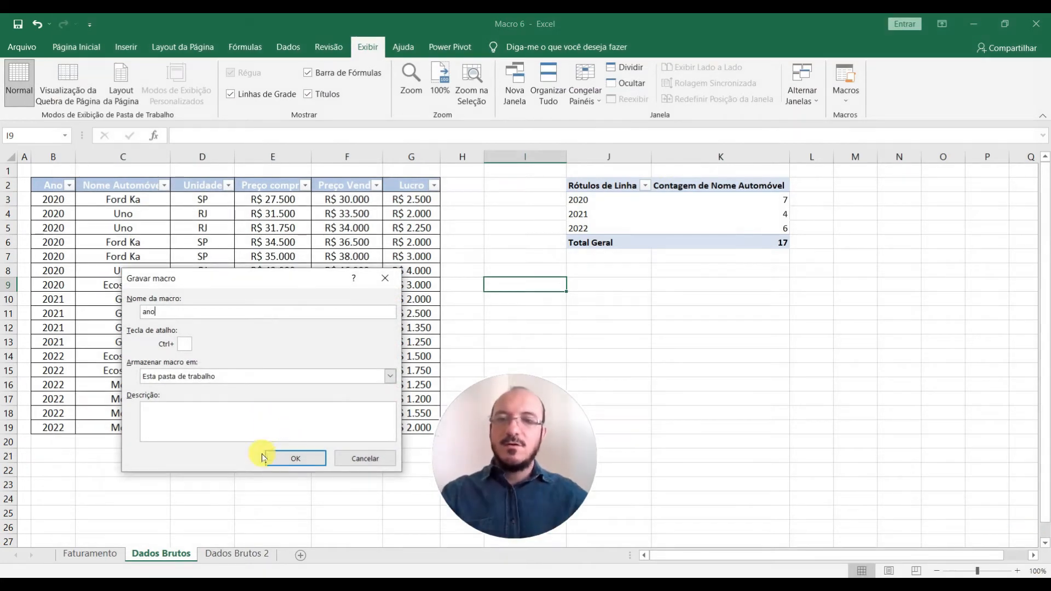
click(263, 457)
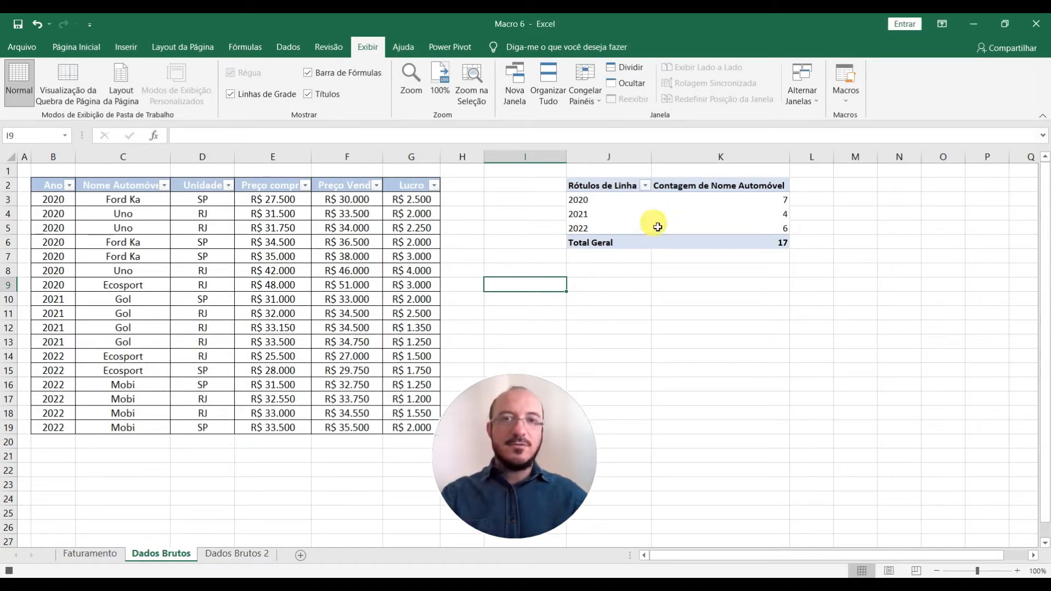
Insert a clustered column pivot chart based on the pivot table of car counts per year.
click(677, 214)
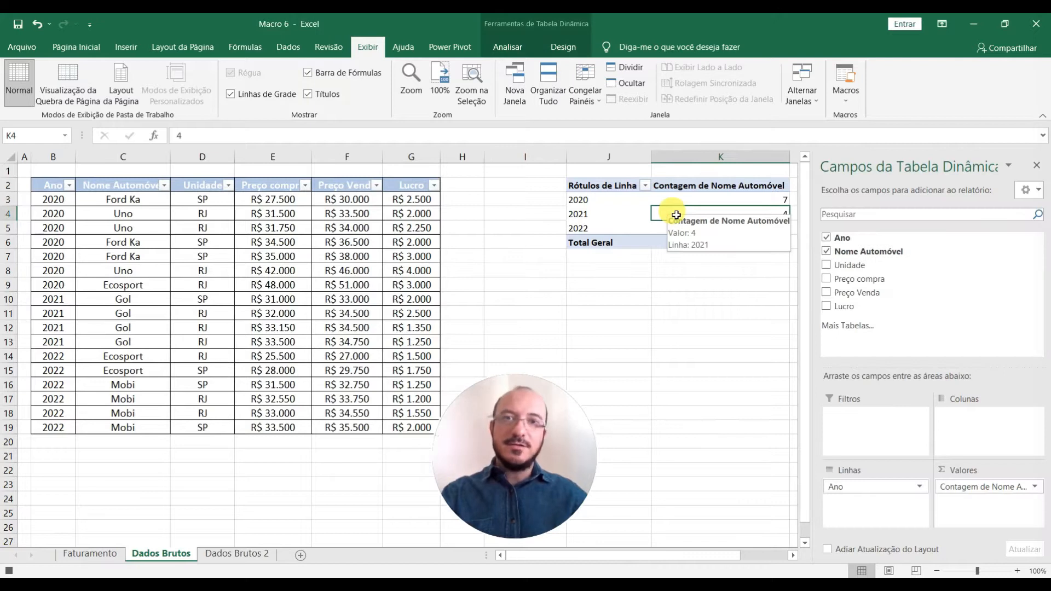
click(126, 46)
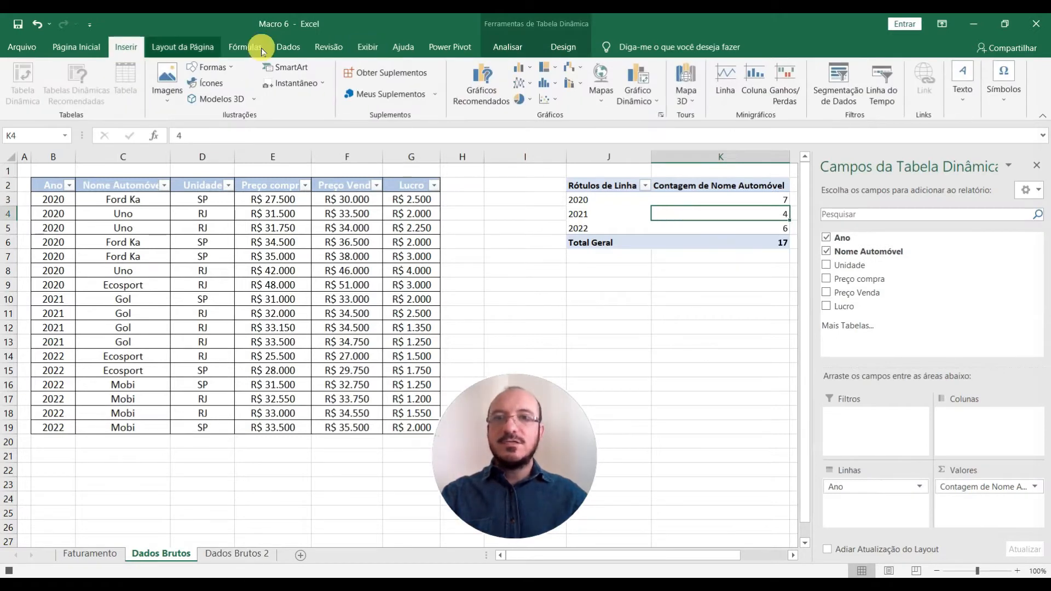
click(542, 66)
click(535, 108)
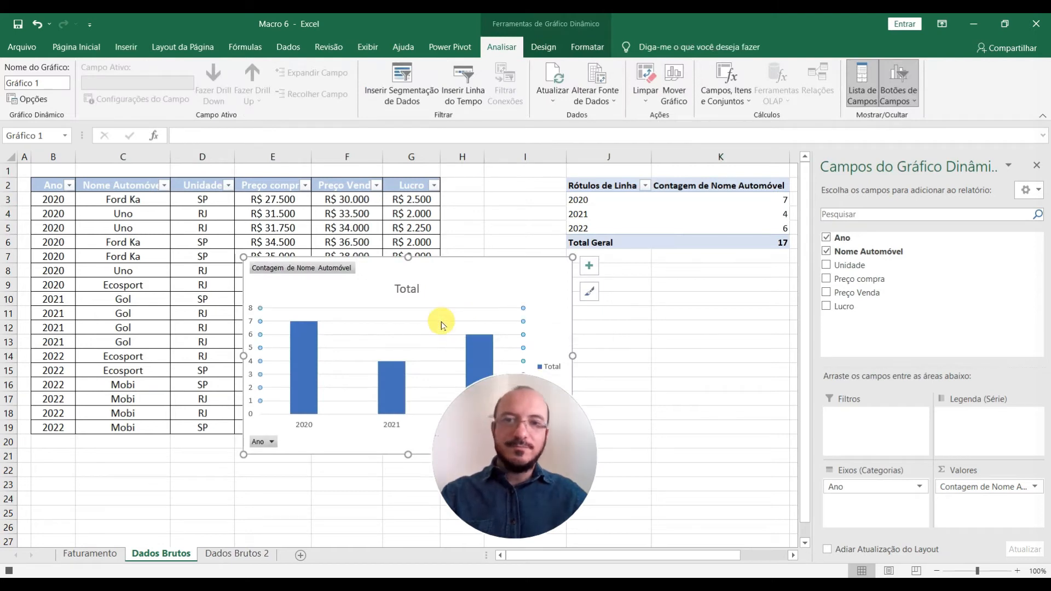
Stop recording the macro and move the pivot chart over the upper rows of the data table.
click(440, 264)
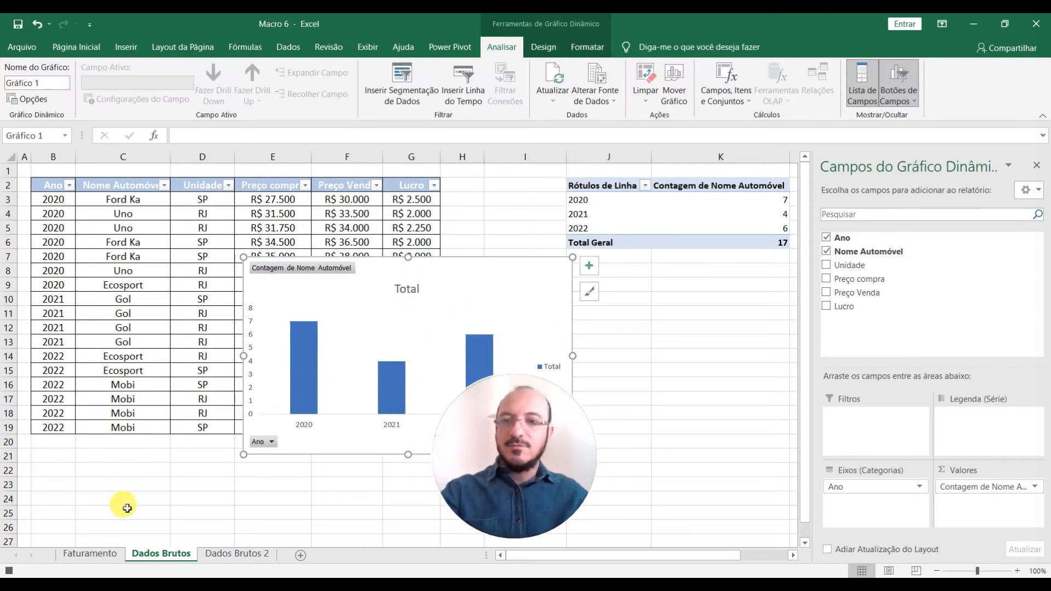
click(507, 197)
drag(516, 277, 344, 197)
Draw an ellipse about 2.2 cm wide and 1.4 cm high between the data table and the pivot table.
click(124, 47)
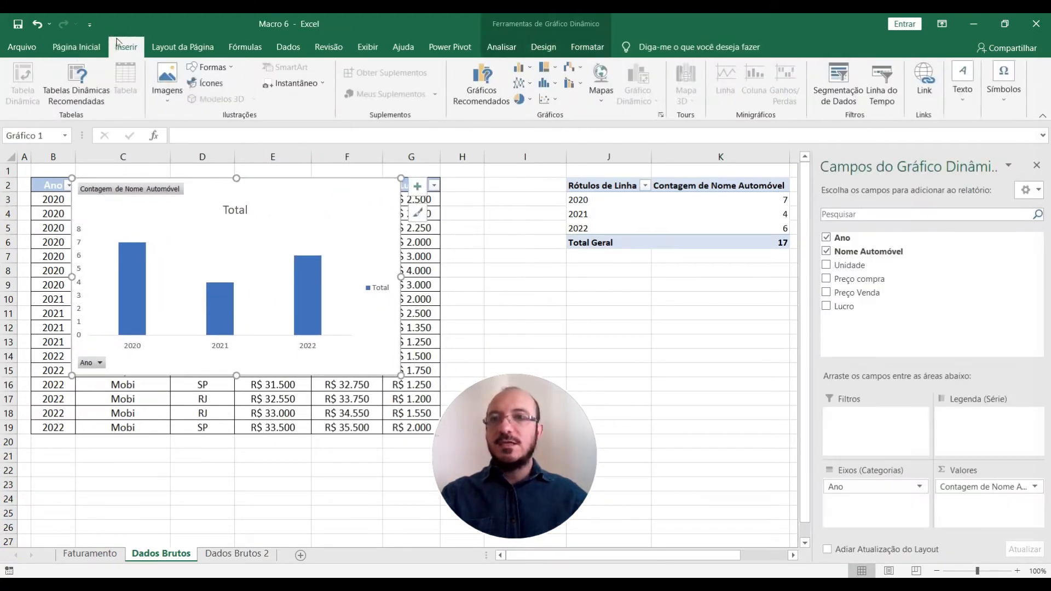
click(211, 67)
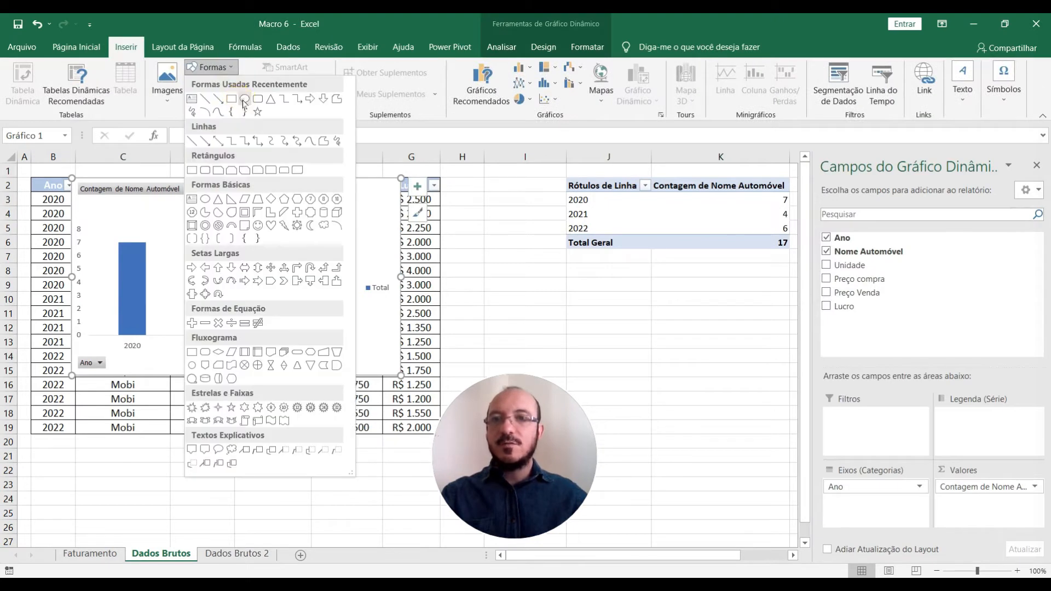
click(244, 99)
mouse_move(537, 272)
mouse_down()
mouse_move(603, 310)
mouse_move(499, 244)
mouse_move(497, 230)
mouse_up()
click(629, 343)
Assign the macro "ano" to the blue ellipse.
right_click(495, 235)
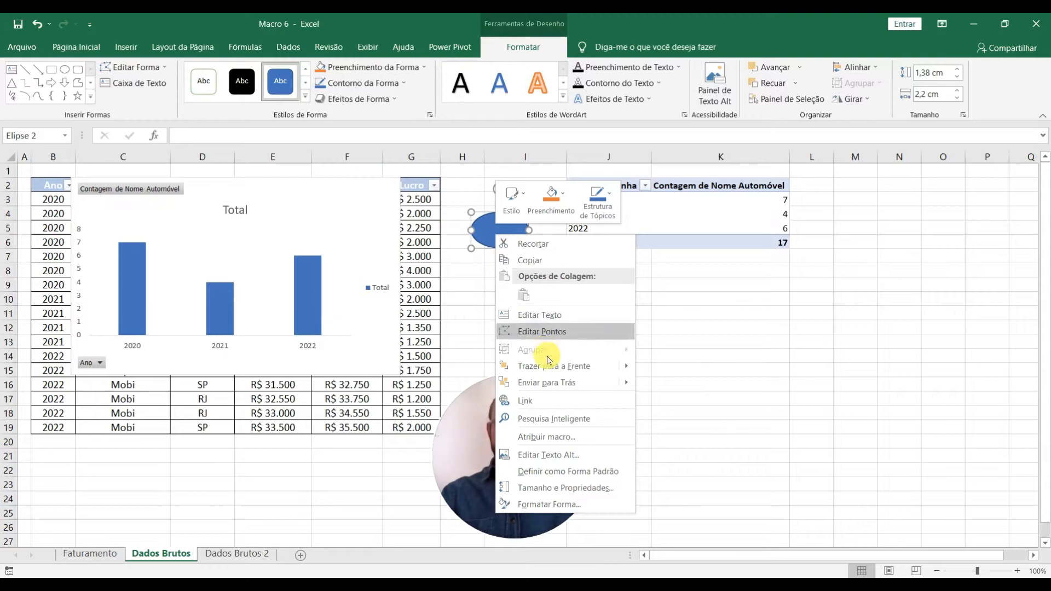
click(546, 436)
click(438, 357)
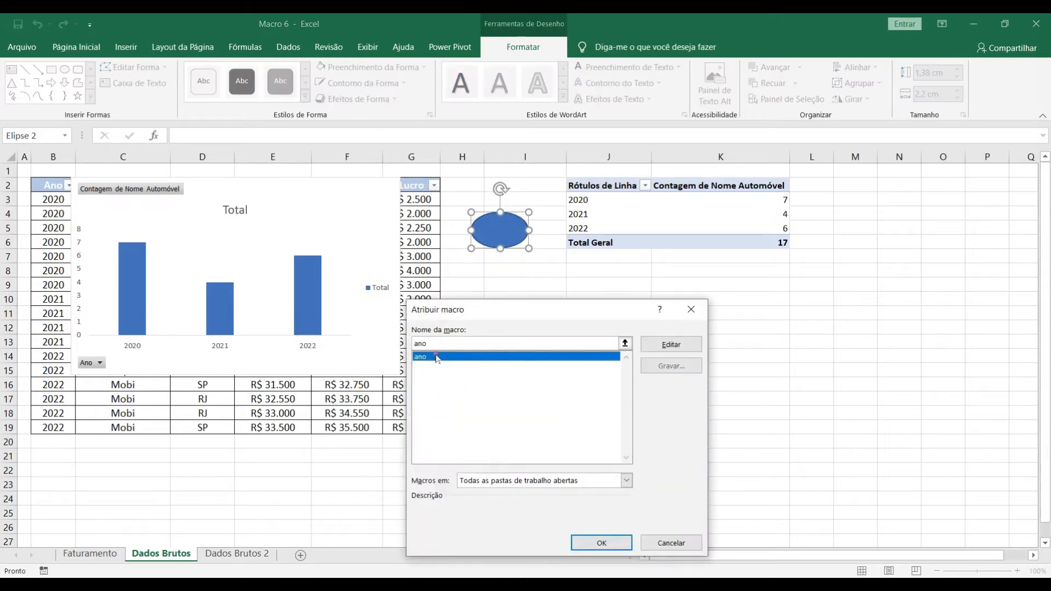
click(585, 545)
click(664, 333)
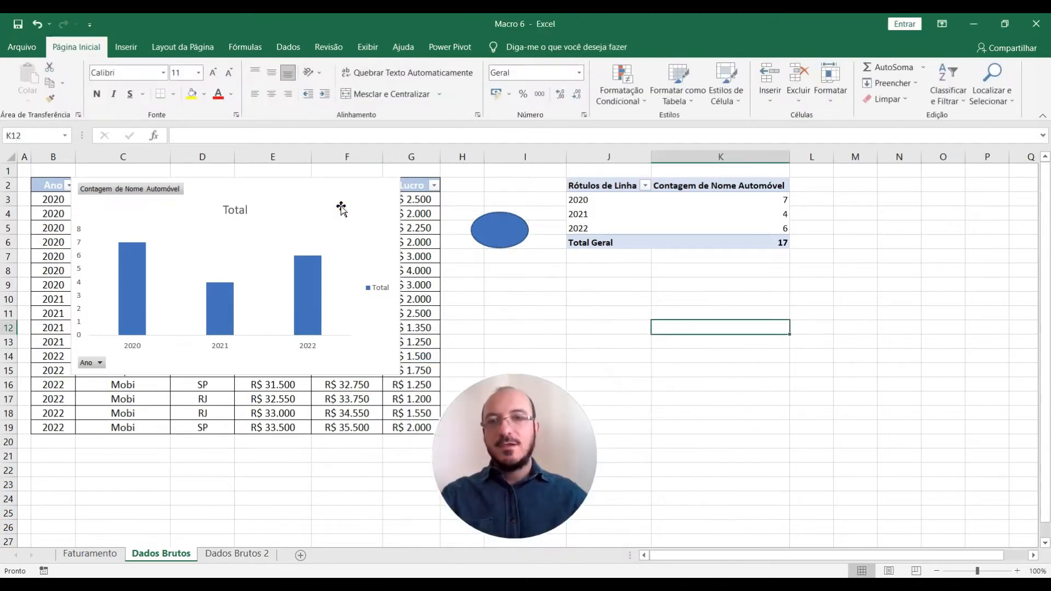
Delete the pivot chart covering the data table and select an empty cell below the ellipse.
right_click(319, 187)
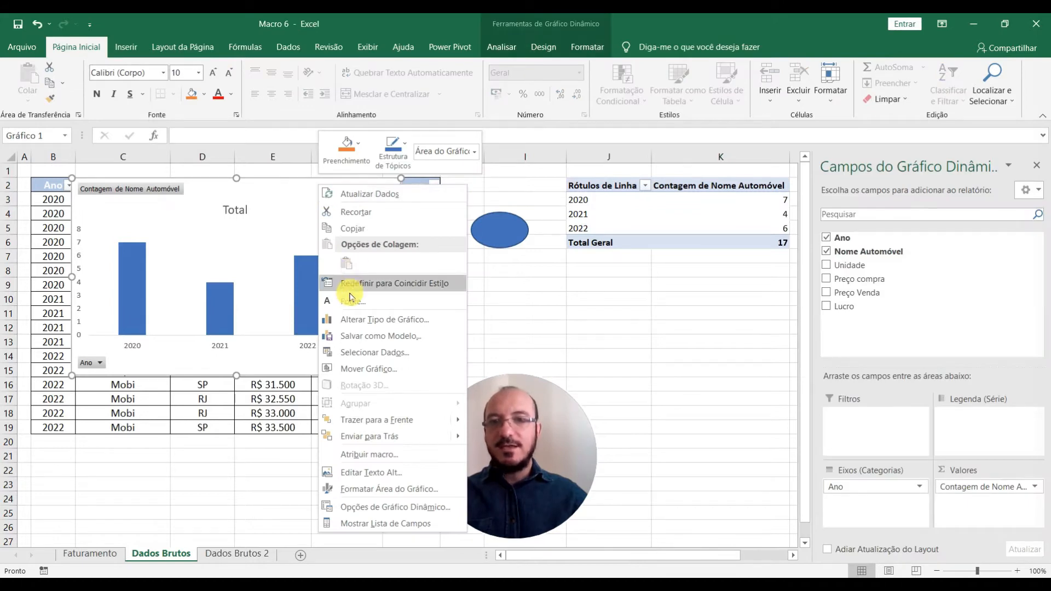
click(244, 185)
key(Delete)
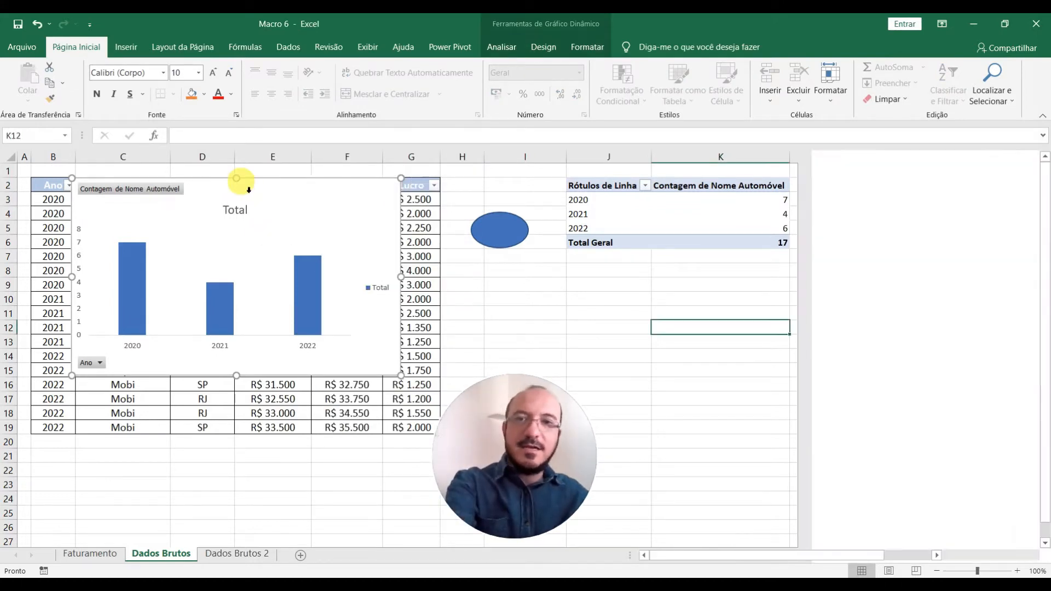
click(513, 273)
click(520, 313)
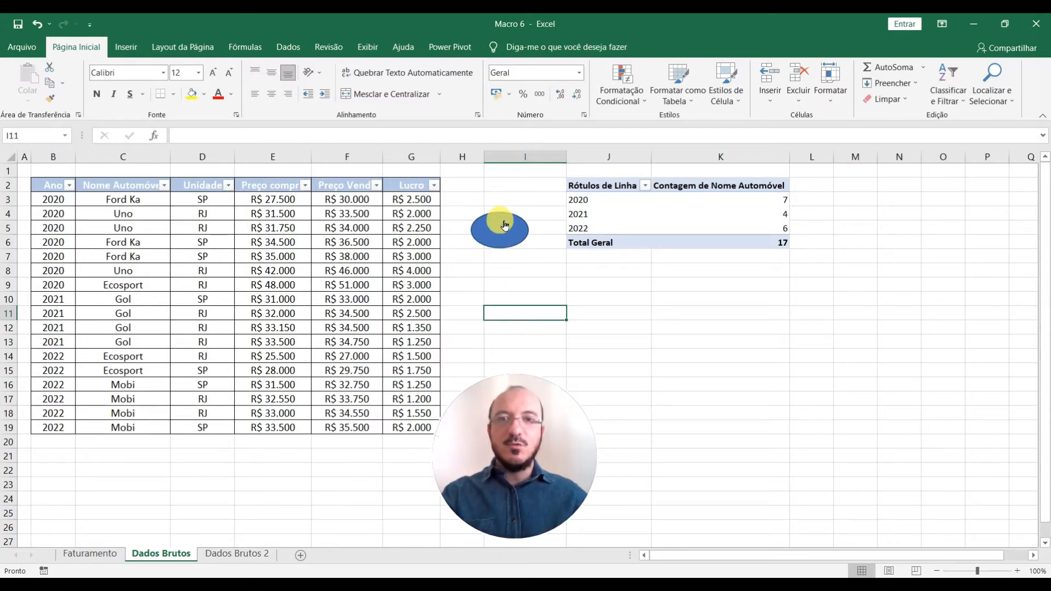
Run the blue ellipse's macro and move the inserted pivot chart over the data table.
click(507, 241)
drag(519, 275, 280, 192)
click(374, 242)
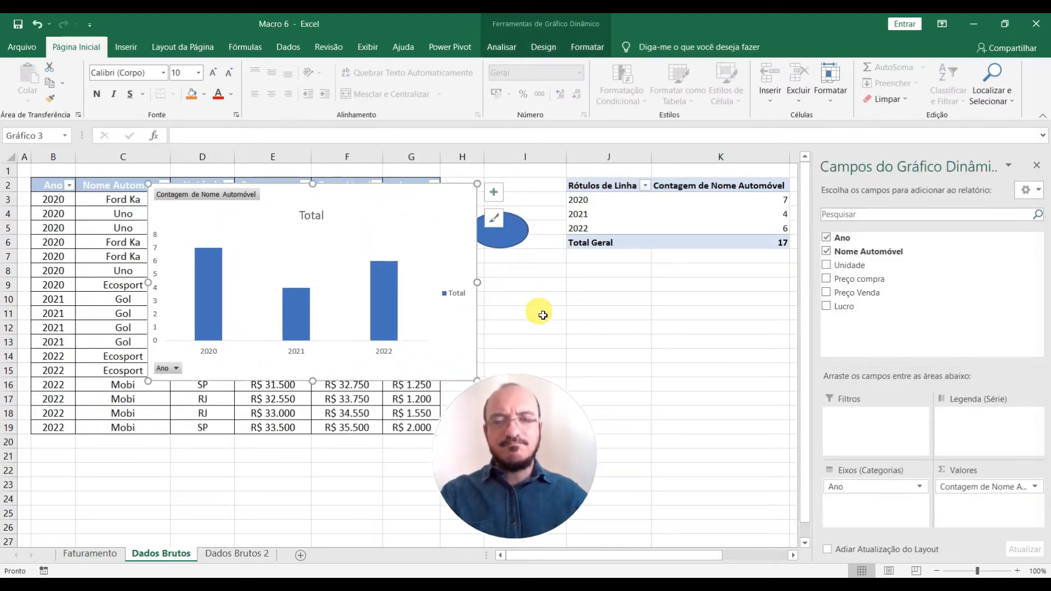
Filter the pivot chart's Ano field to show only 2020.
click(175, 369)
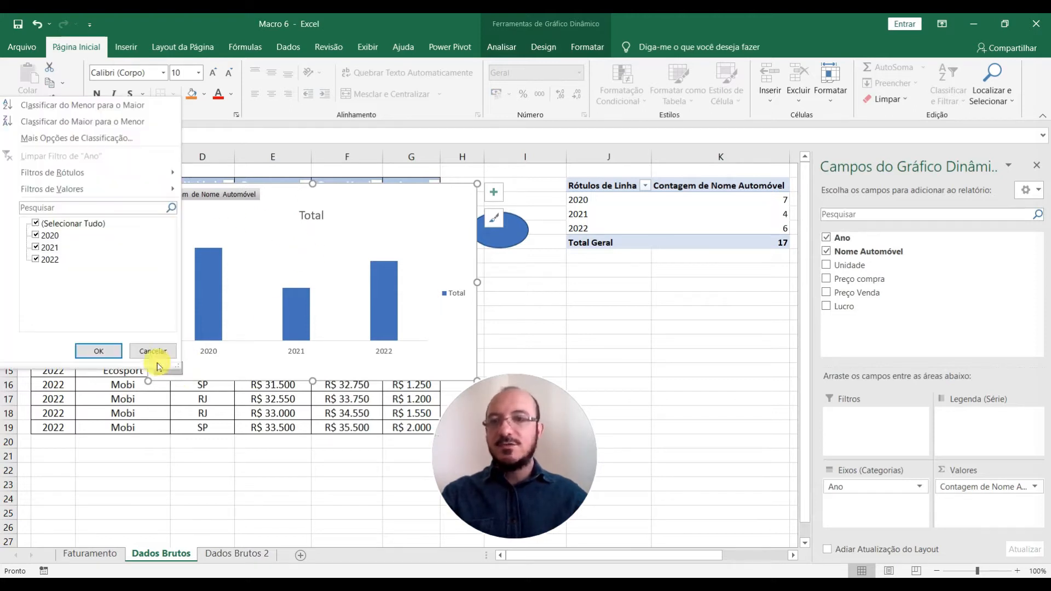
click(34, 224)
click(36, 235)
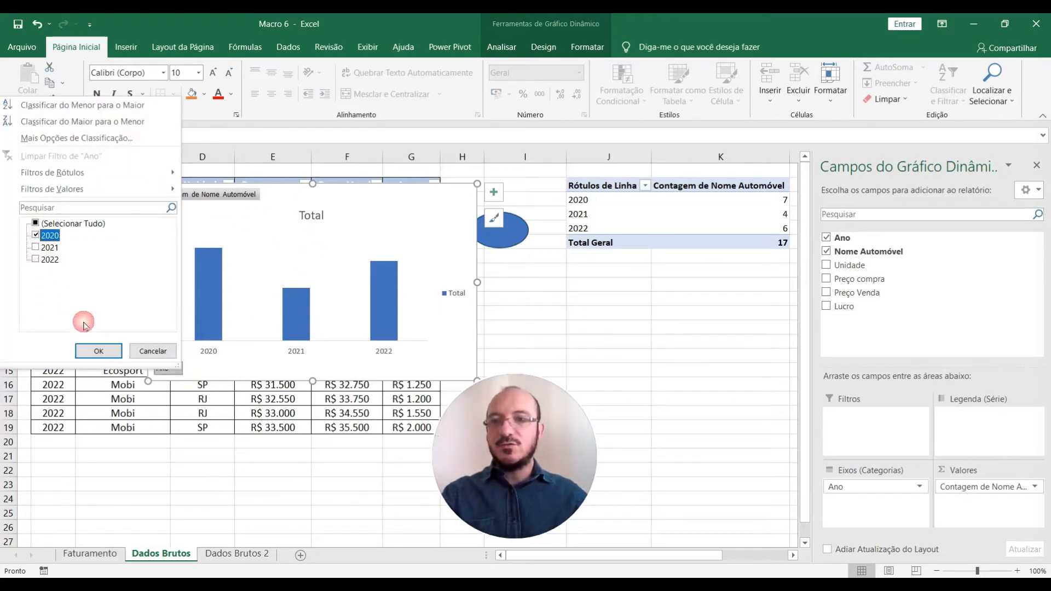
click(98, 352)
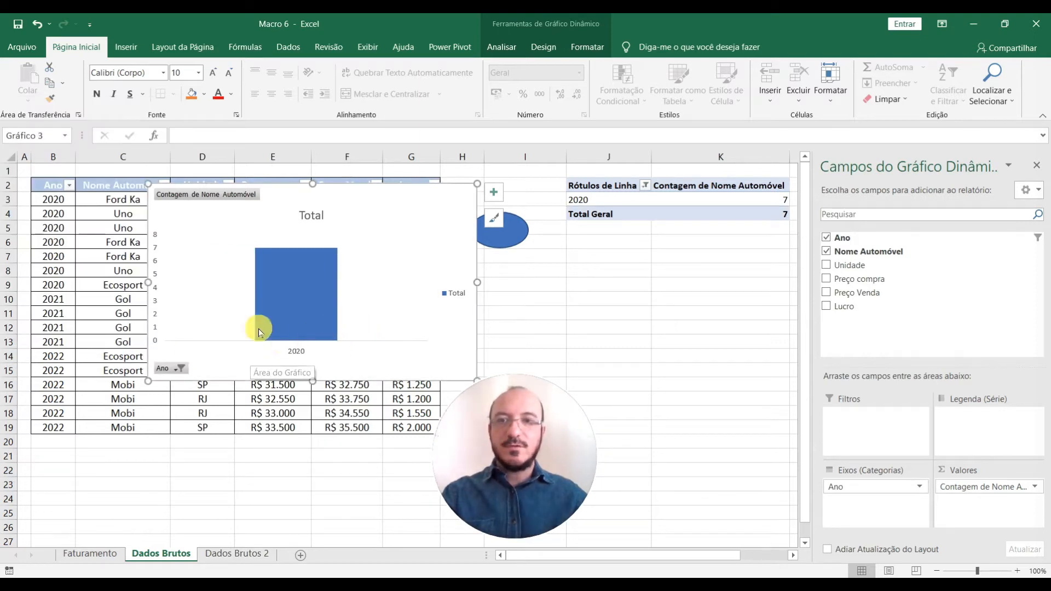
Add 2022 to the pivot chart's Ano filter, and delete the pivot chart.
click(176, 368)
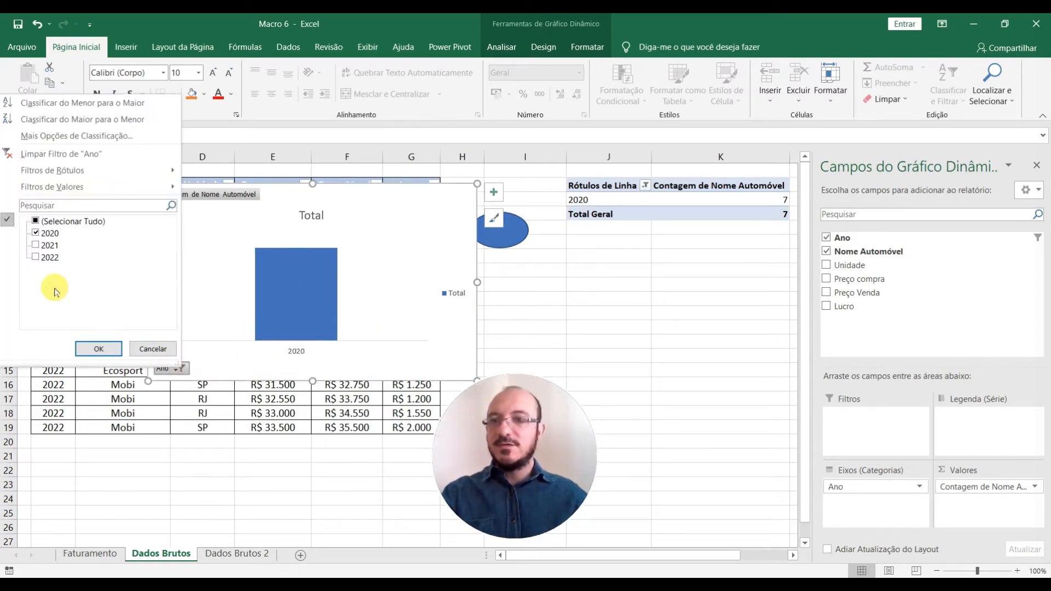
click(99, 348)
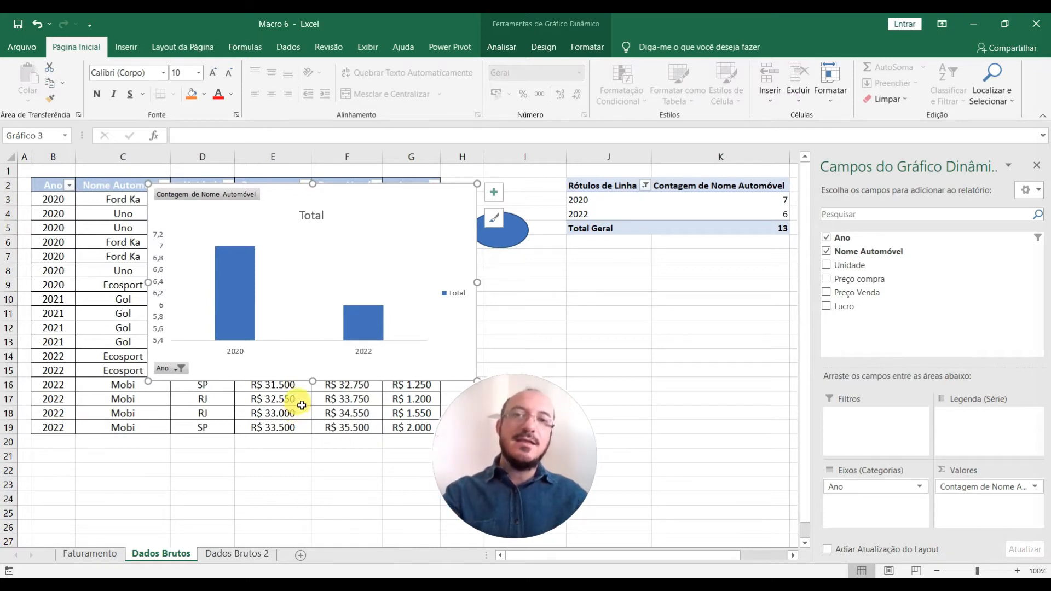
click(282, 198)
key(Delete)
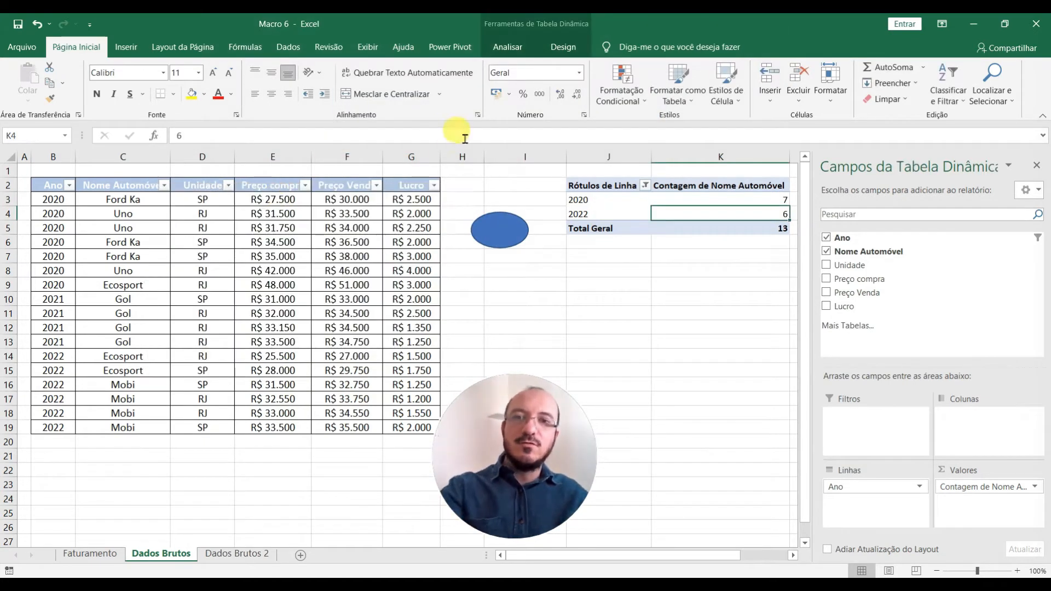
Hide columns A to G containing the data table and select cell I10.
drag(428, 161, 51, 148)
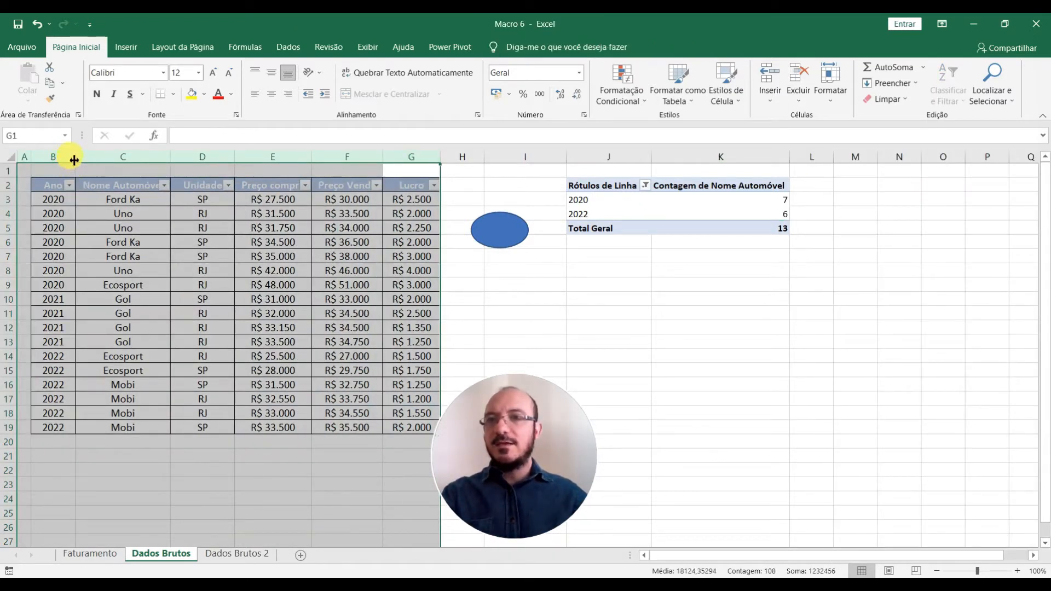
right_click(68, 162)
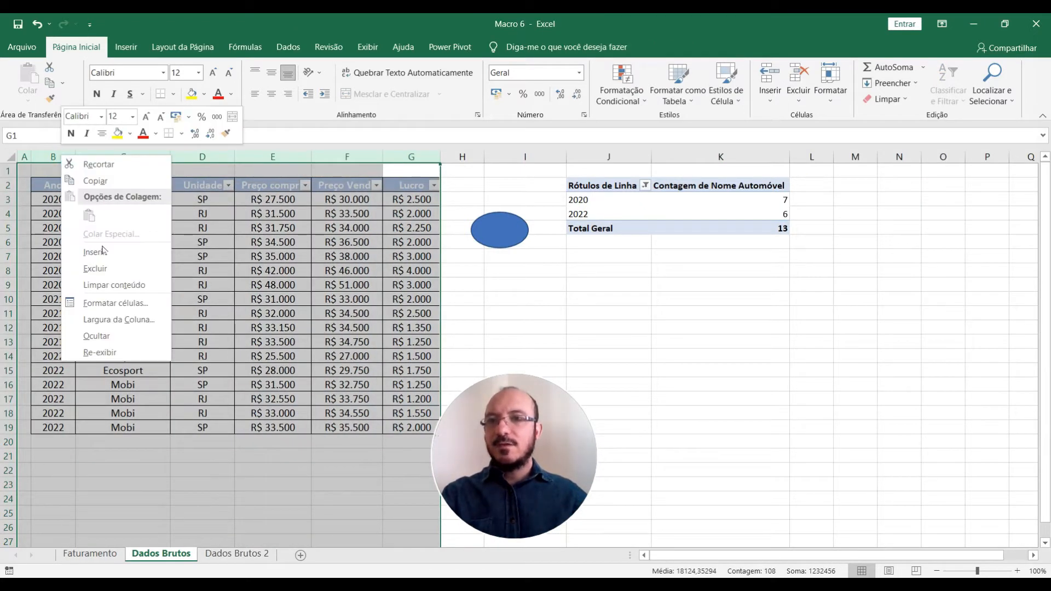
click(112, 336)
click(127, 305)
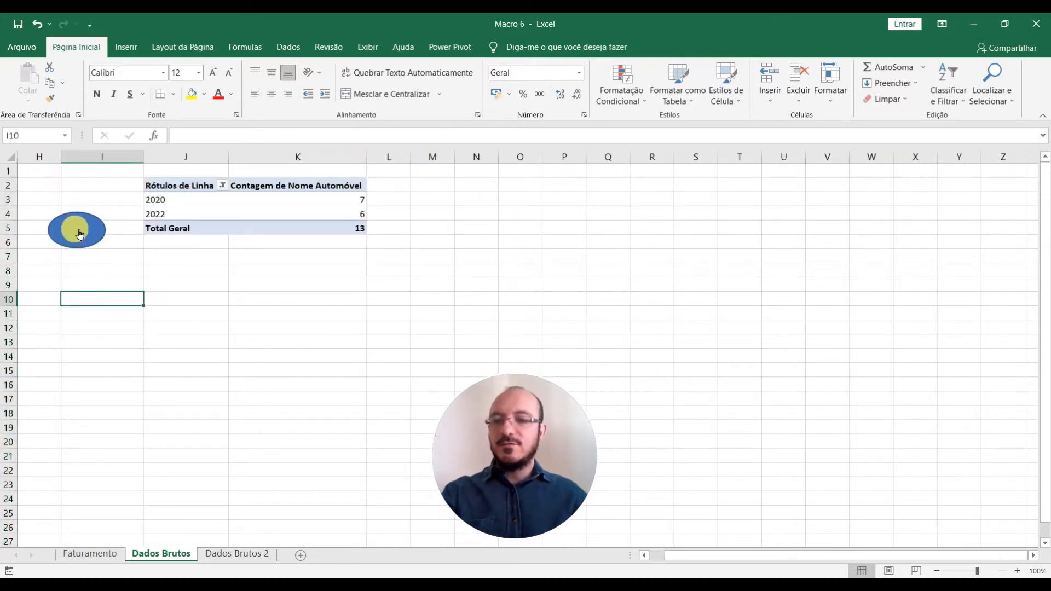
Place a copy of the blue ellipse beyond the pivot table, over columns M and N in rows 2 to 4.
mouse_move(79, 233)
mouse_down()
mouse_move(91, 270)
mouse_move(143, 314)
mouse_move(495, 223)
mouse_move(462, 206)
mouse_up()
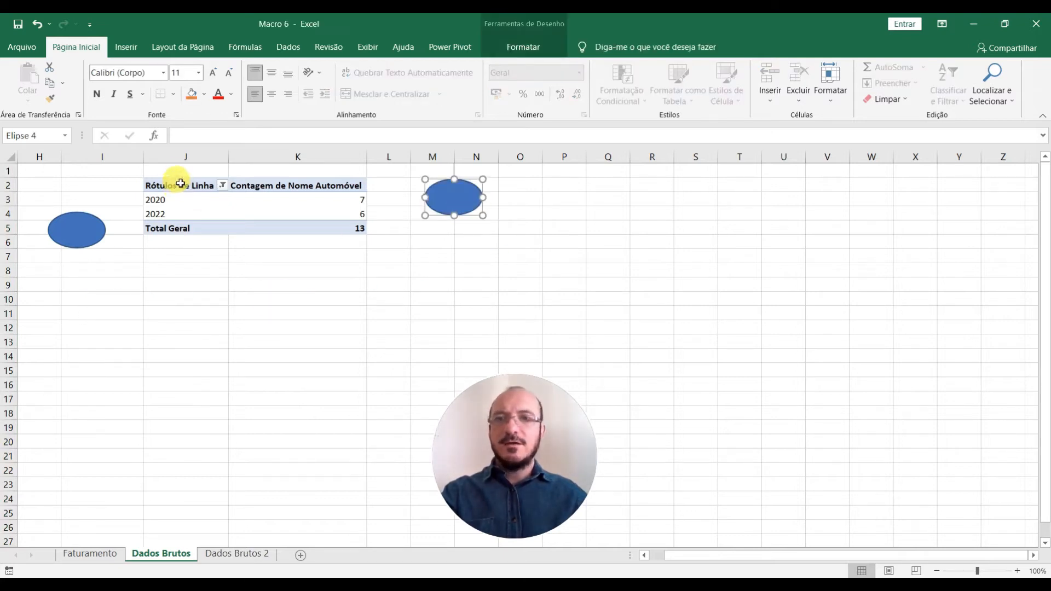
drag(185, 164, 305, 160)
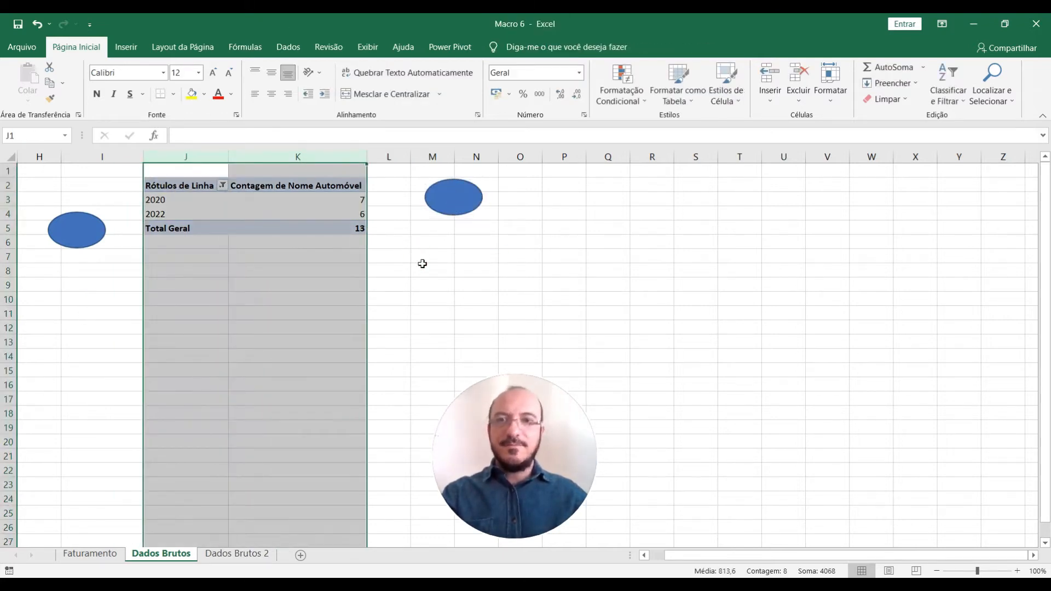
click(425, 258)
Run the macro from the copied ellipse and move the new pivot chart directly beside that ellipse.
click(465, 202)
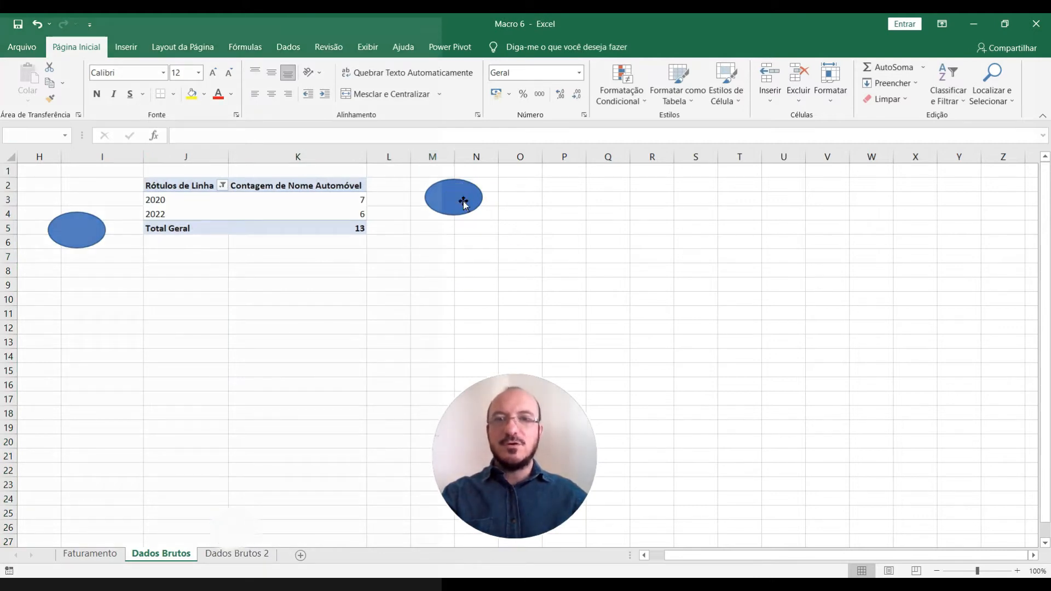
drag(568, 277, 686, 204)
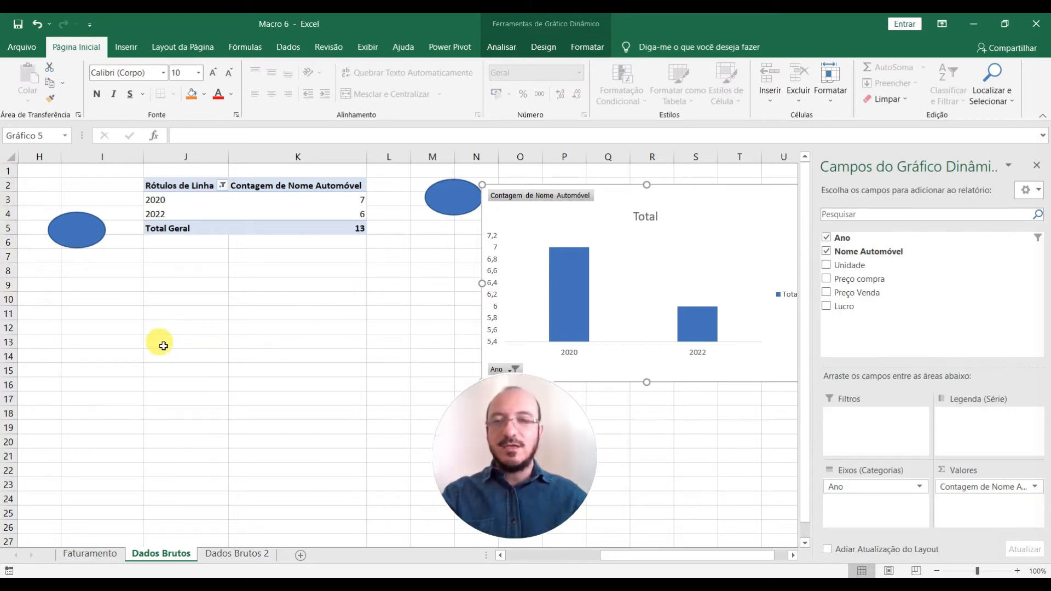
Hide columns H to K containing the pivot table and delete the pivot chart beside the ellipse.
drag(328, 157, 36, 159)
right_click(36, 158)
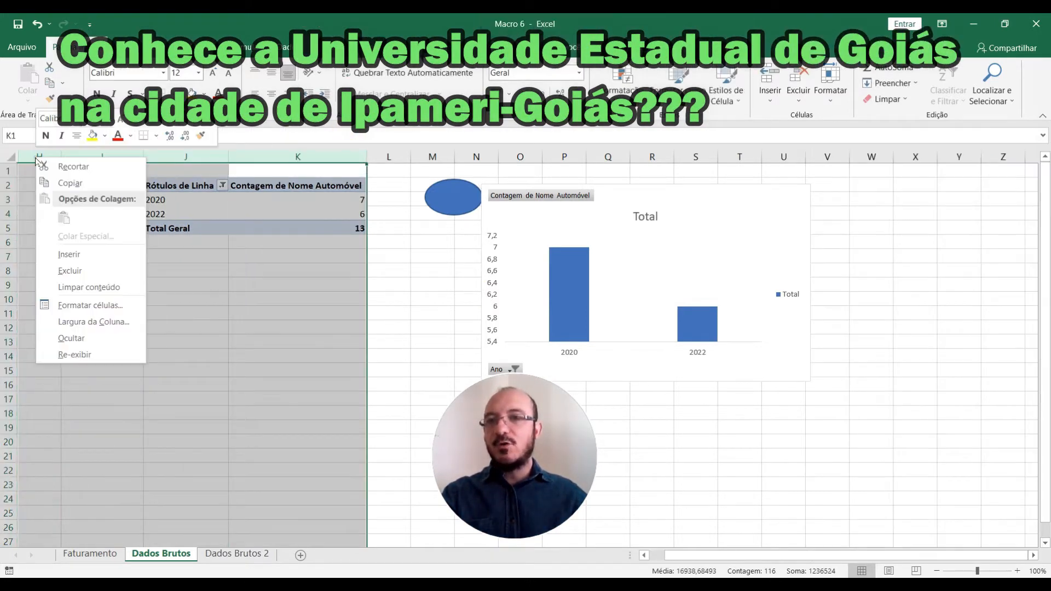
click(82, 342)
click(285, 195)
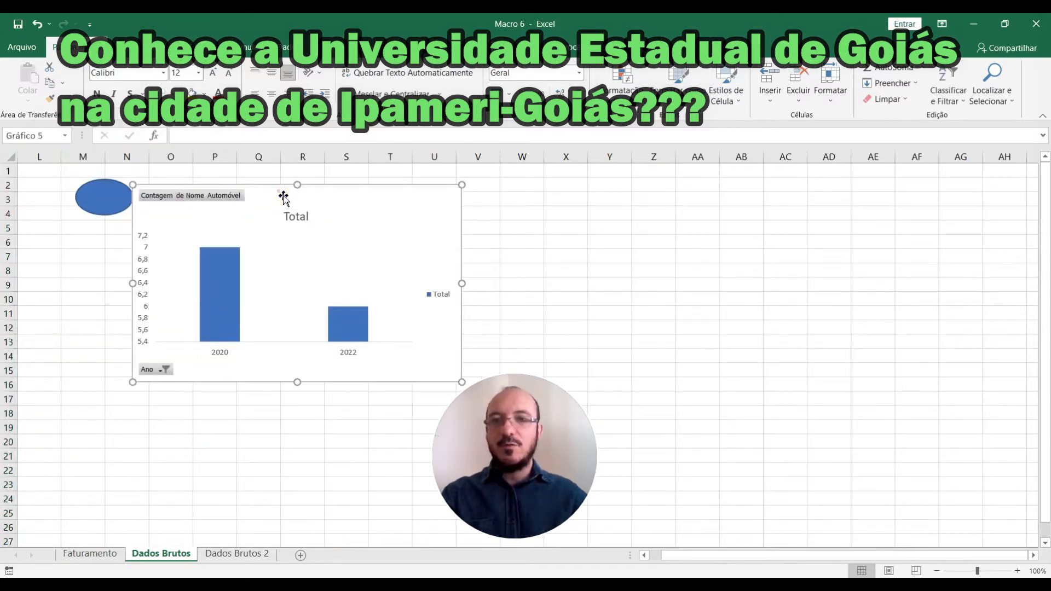
key(Delete)
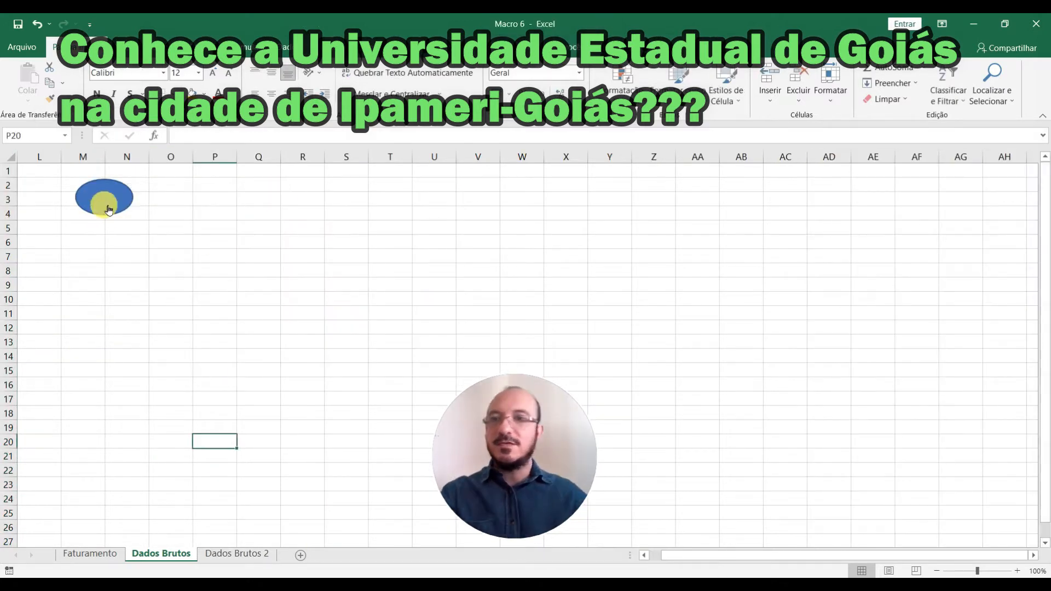
Run the remaining ellipse's macro again and place the new pivot chart over columns O to V near the top rows.
key(ctrl+z)
drag(513, 277, 318, 188)
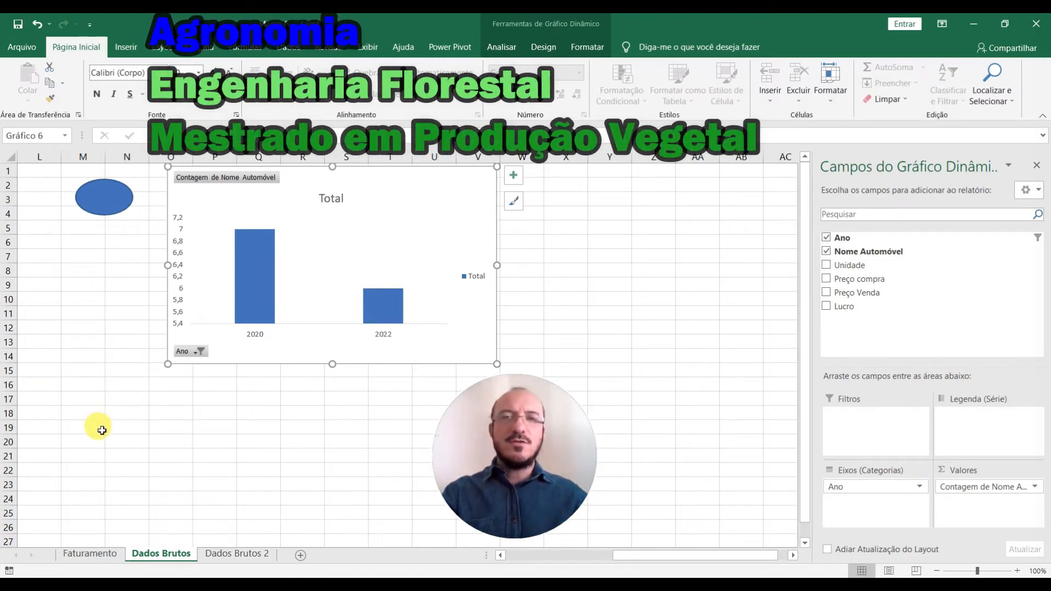
click(91, 356)
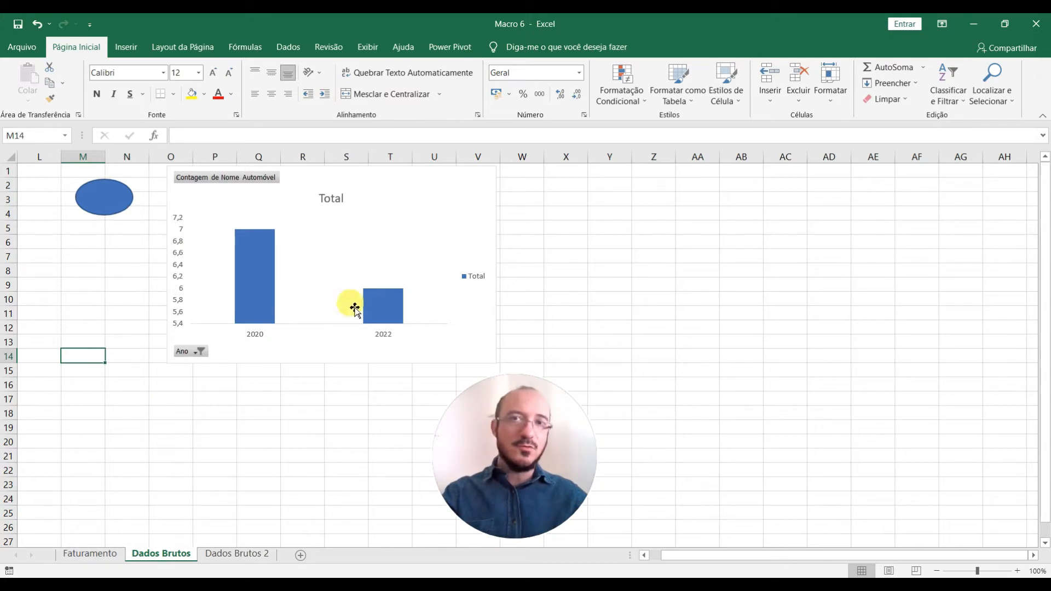
click(48, 272)
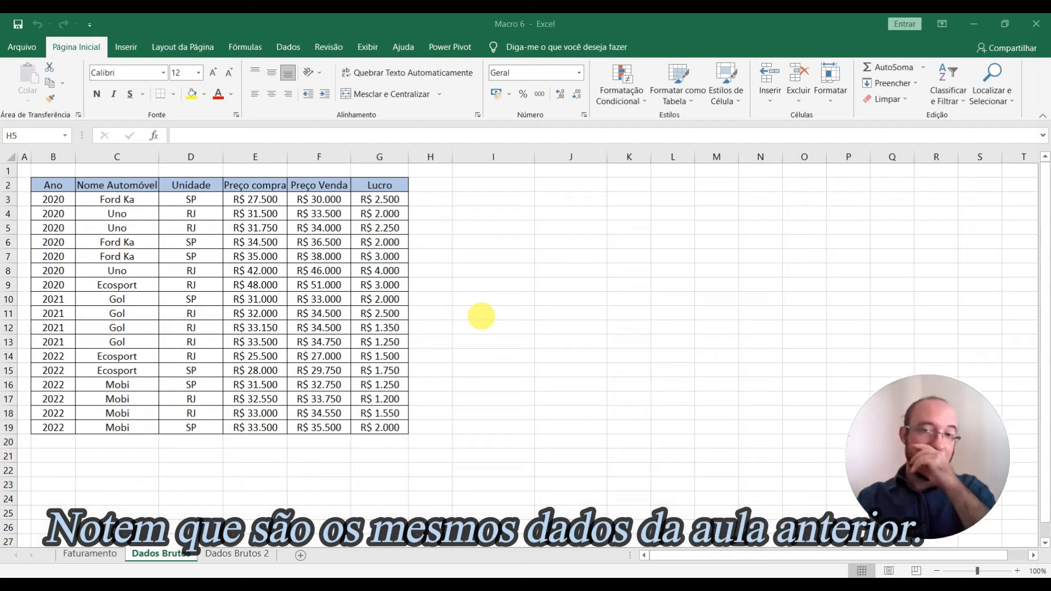
click(484, 305)
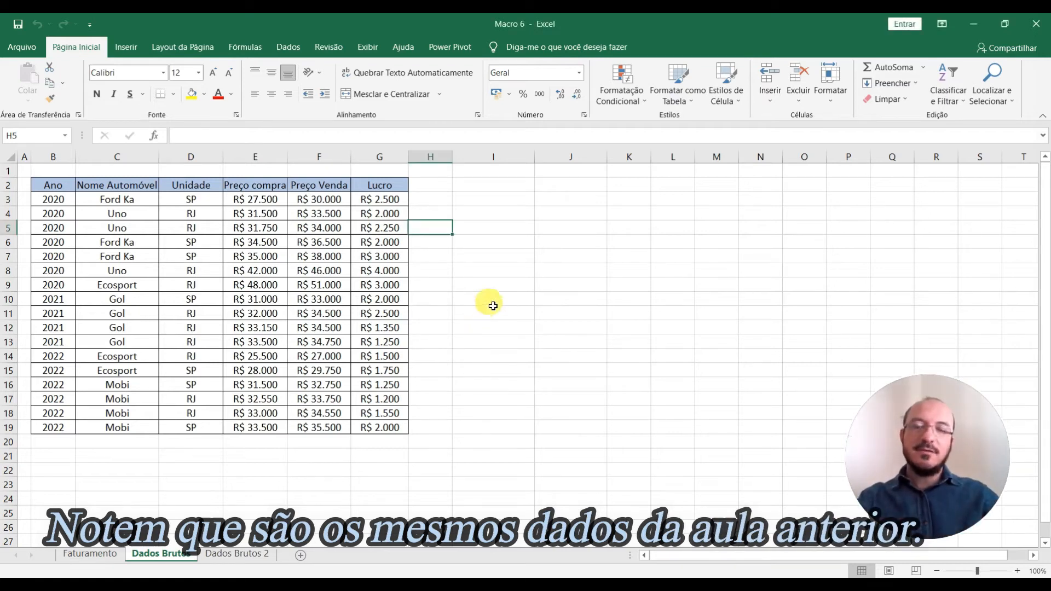
click(486, 186)
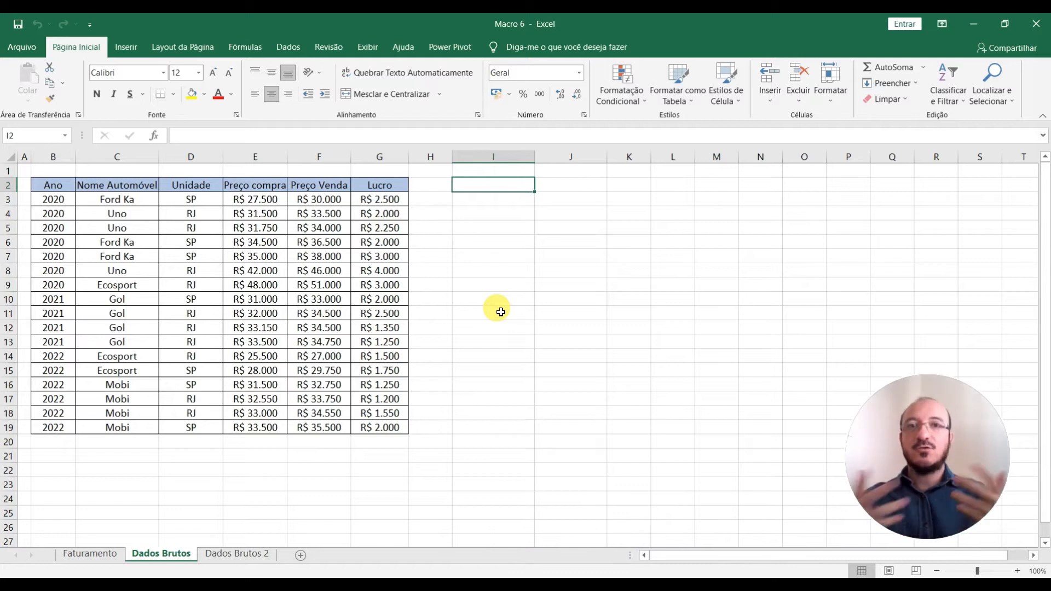
click(477, 270)
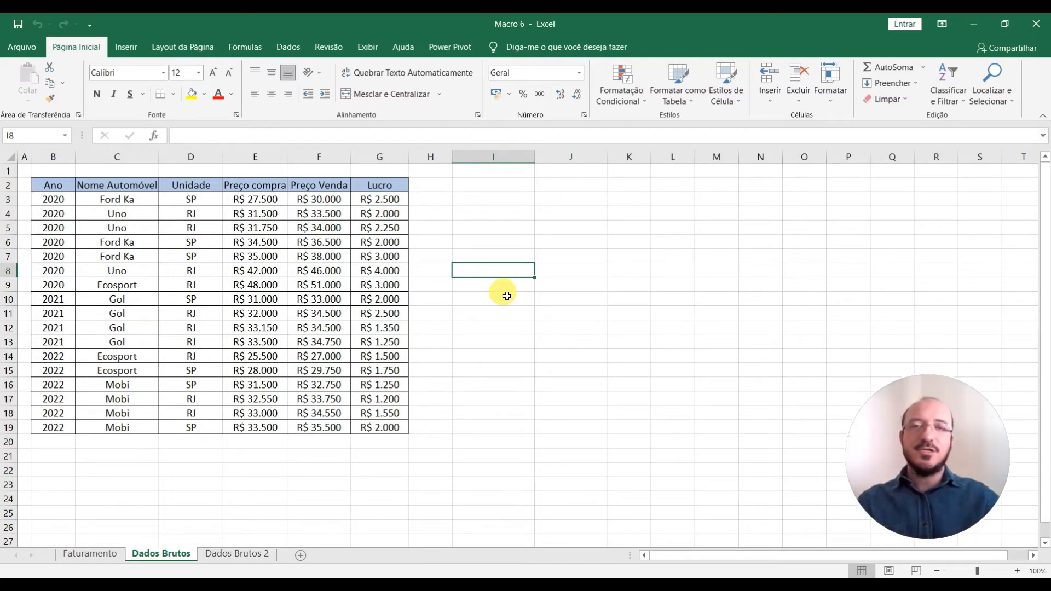
click(487, 243)
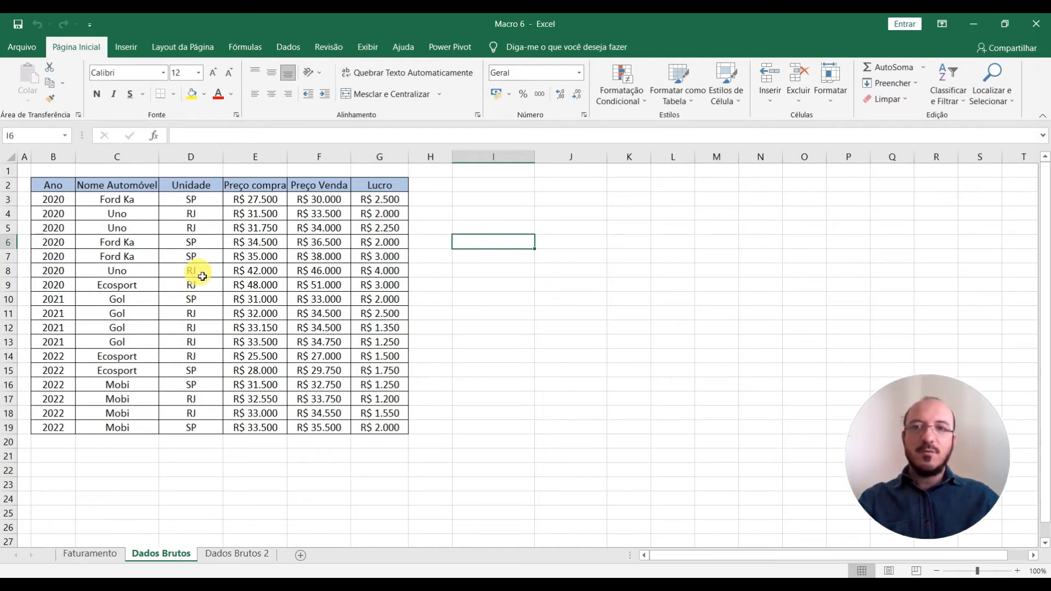
click(200, 248)
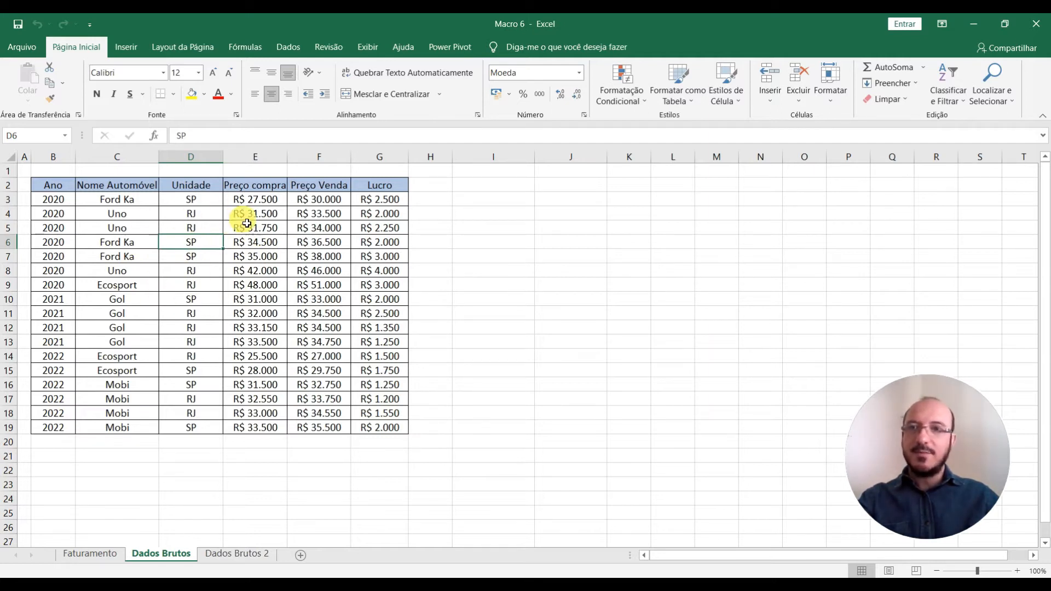
Format the range B2:G19 as a table with headers, using the orange style from the dark (Escura) group.
drag(59, 185, 402, 430)
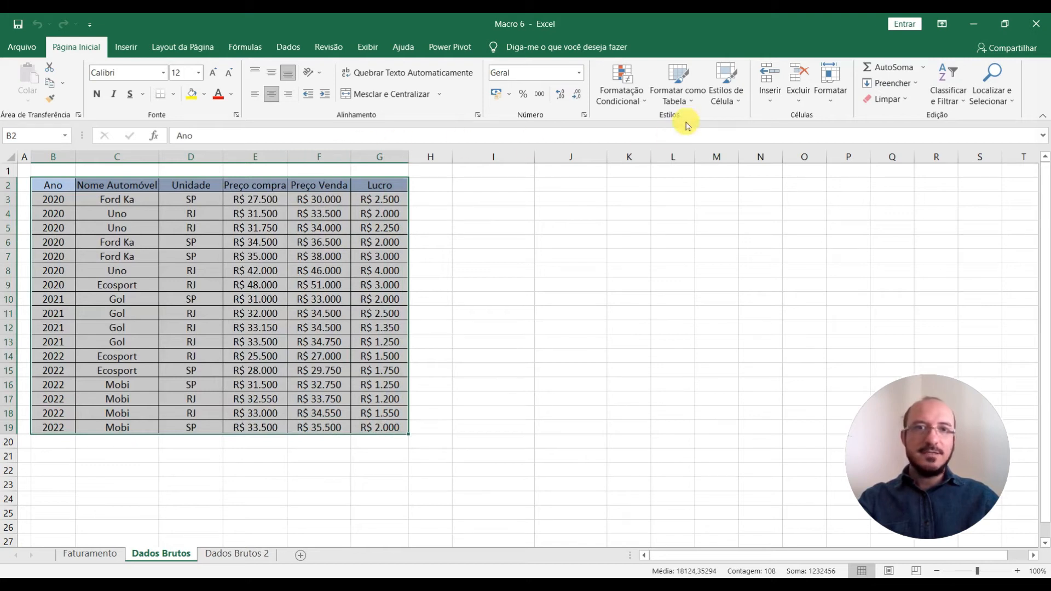
click(694, 103)
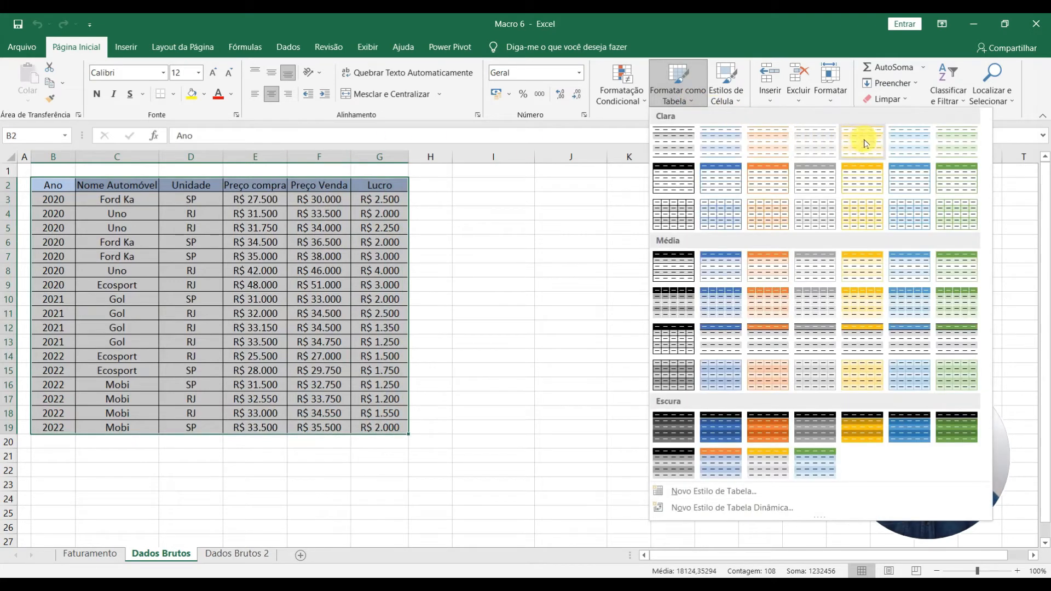
click(769, 427)
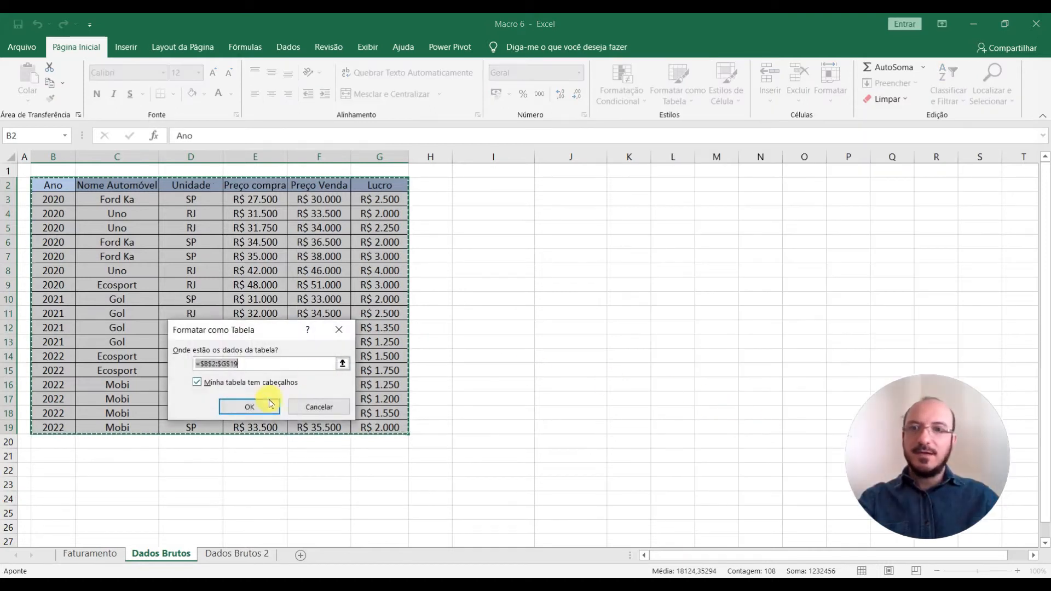
click(269, 403)
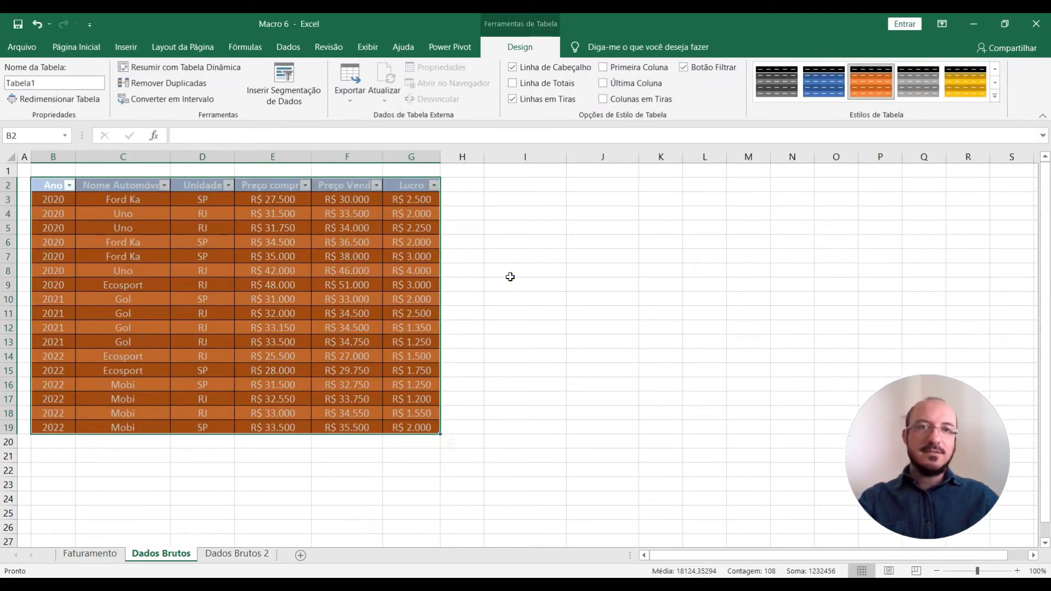
click(510, 277)
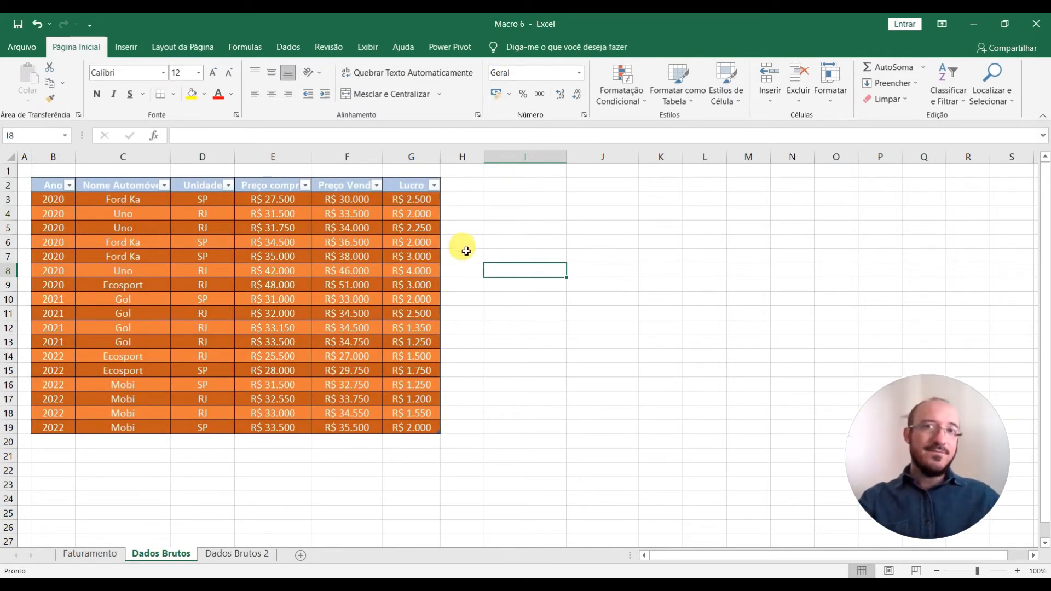
Insert a pivot table based on Tabela1 in the existing worksheet at cell I2.
click(143, 255)
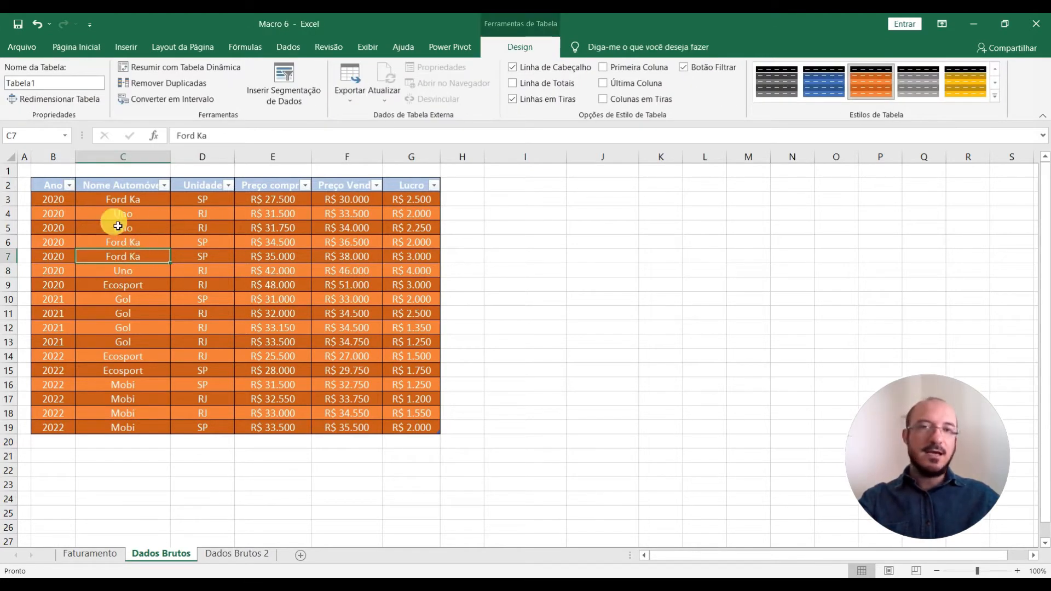
click(122, 43)
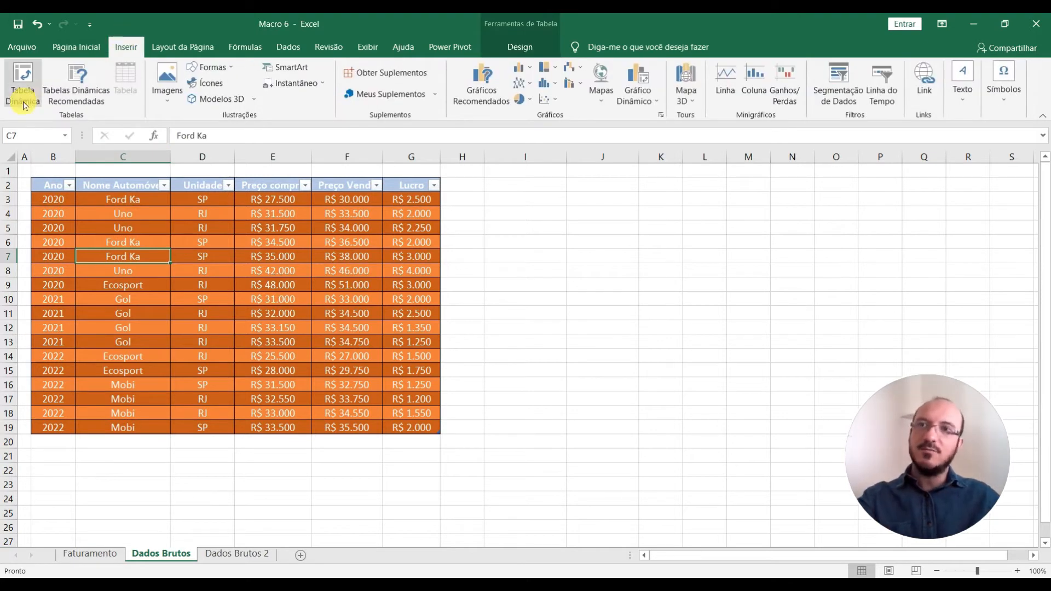
click(20, 82)
click(124, 412)
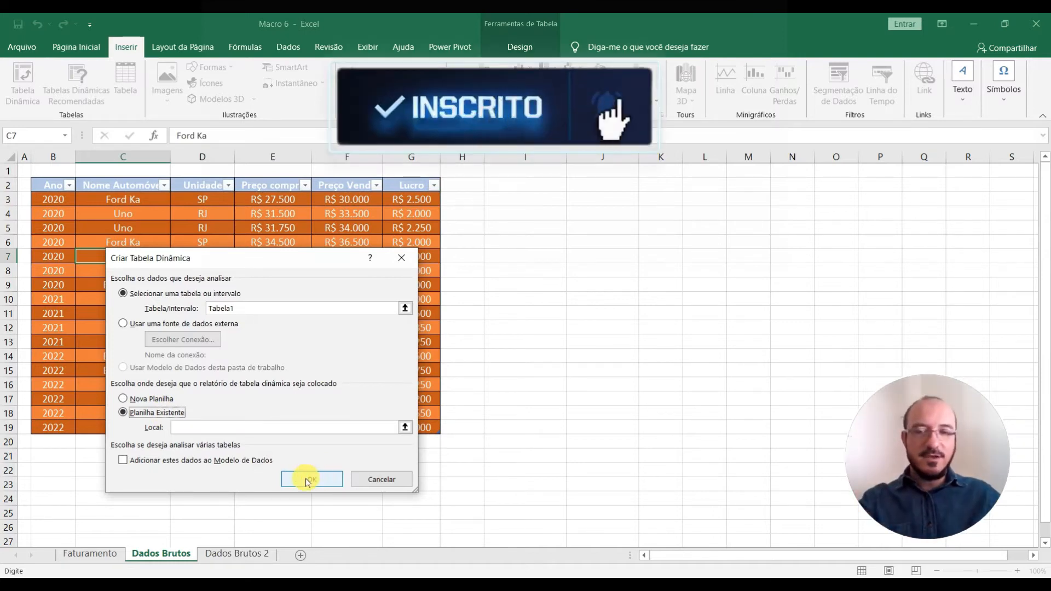
click(297, 428)
click(497, 184)
click(310, 479)
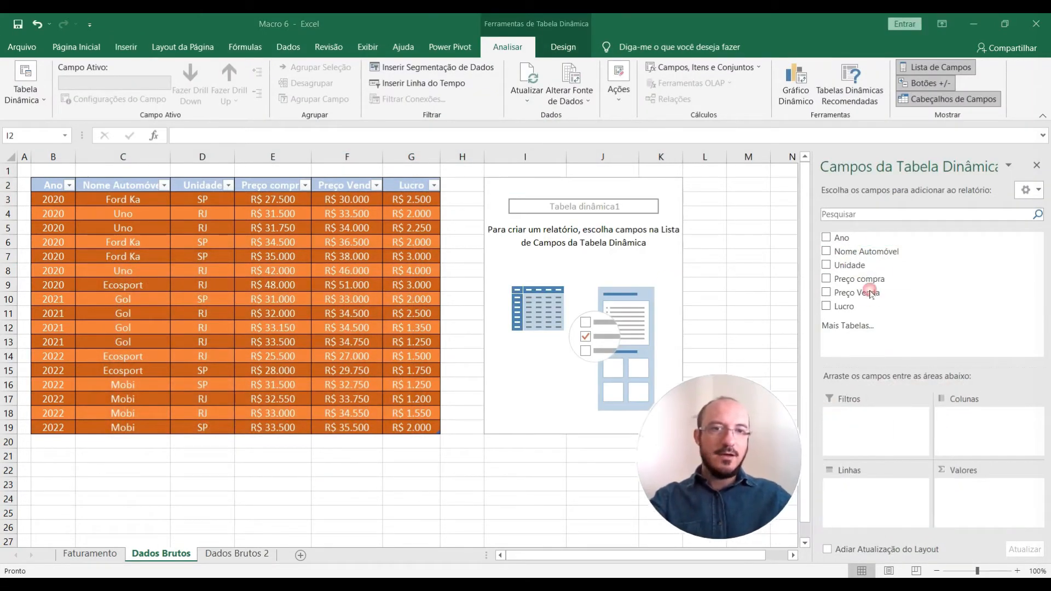
Build the pivot table at I2 with Ano as rows and the count of Nome Automóvel as values.
drag(840, 238, 856, 390)
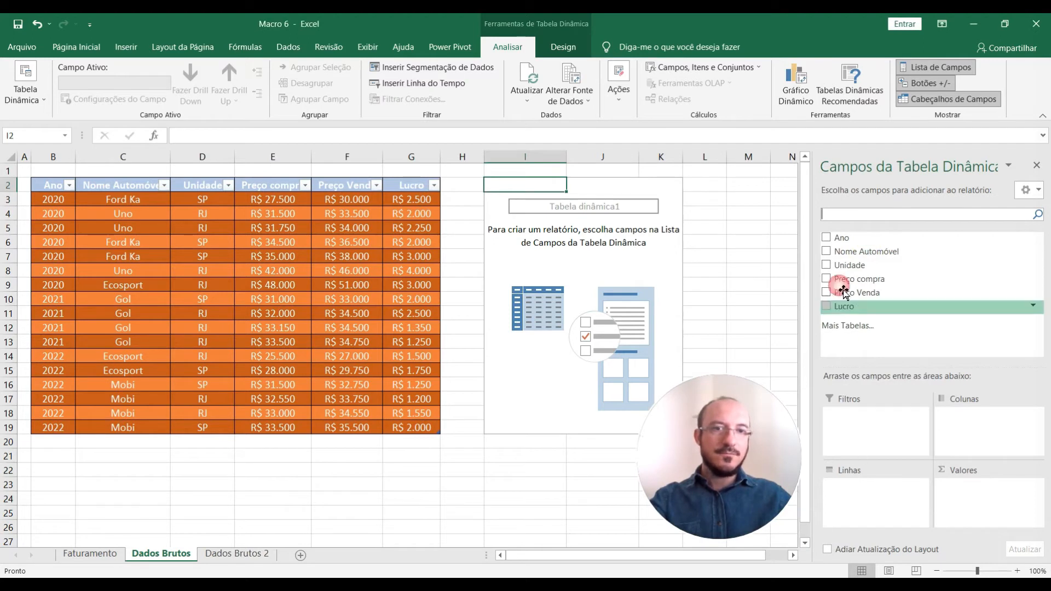
drag(840, 237, 876, 490)
drag(853, 256, 1007, 514)
drag(707, 157, 625, 173)
click(528, 303)
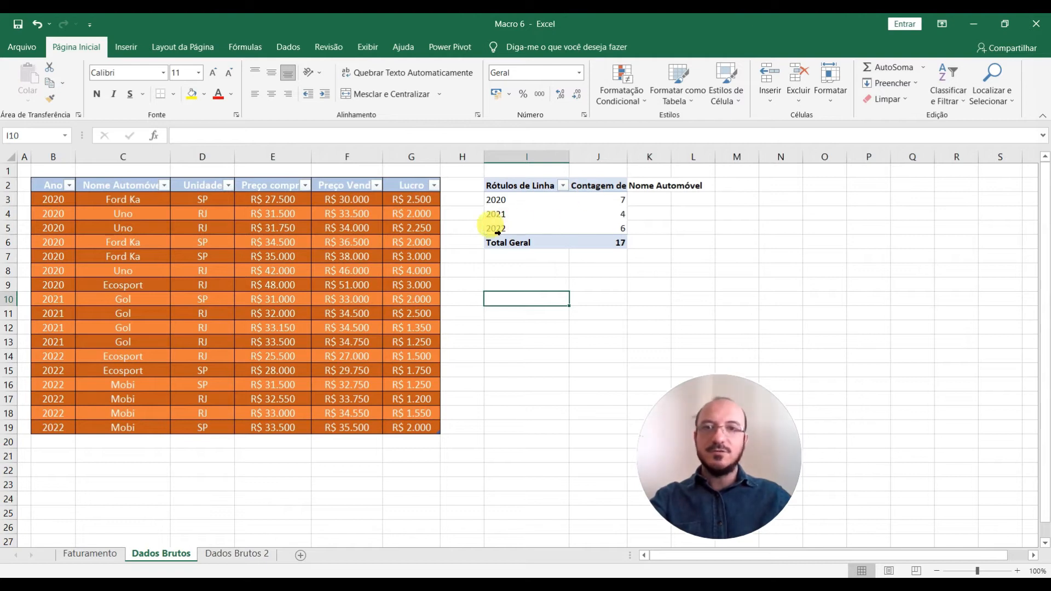
drag(504, 204, 535, 230)
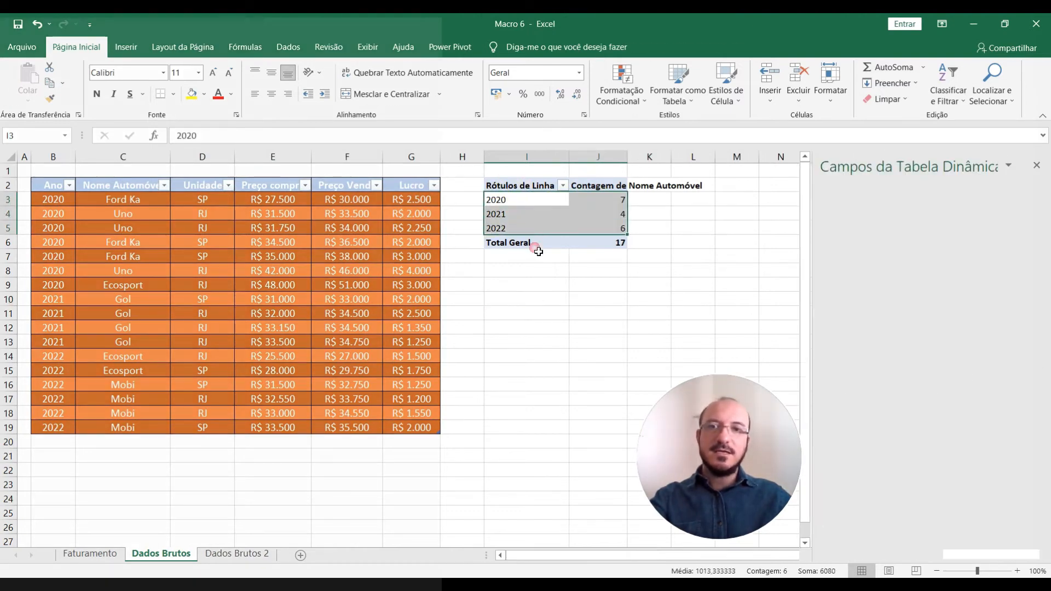
click(534, 313)
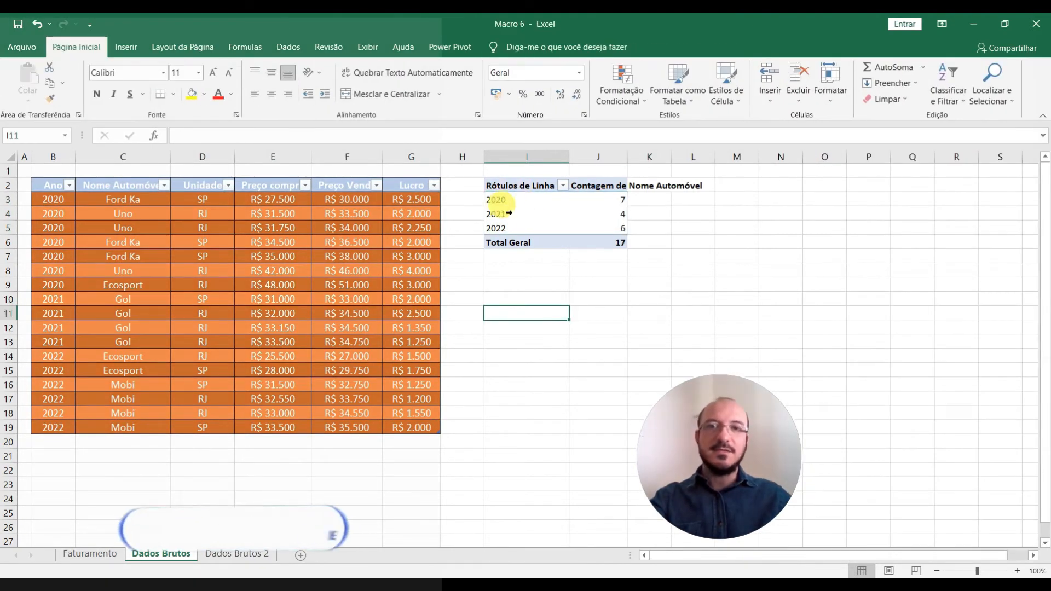
click(691, 189)
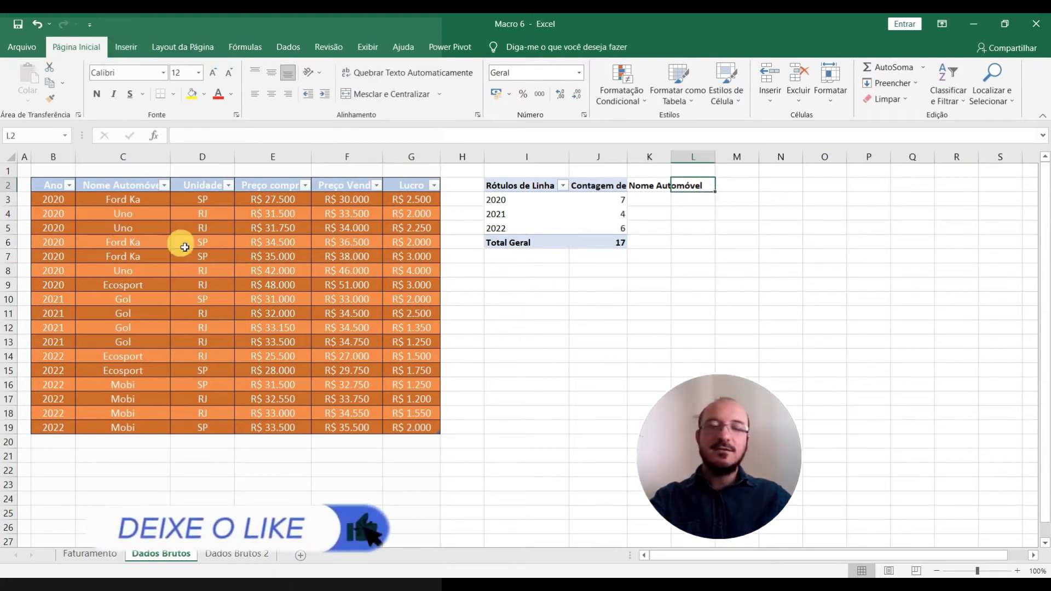
click(579, 293)
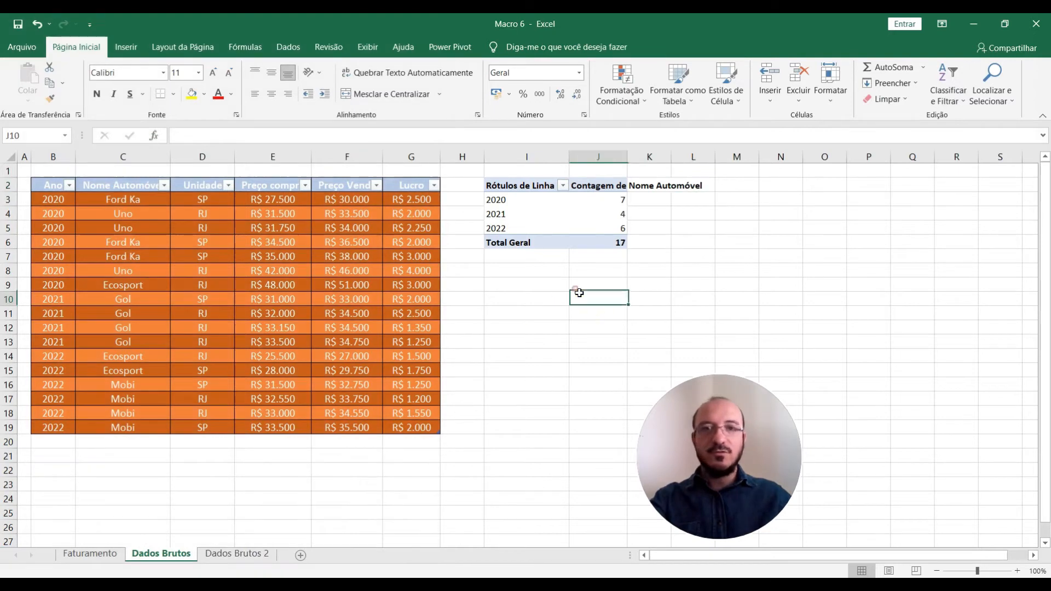
Copy the cars-per-year pivot table in I2:J6 and paste it at cell L2.
drag(502, 183, 589, 242)
key(ctrl+c)
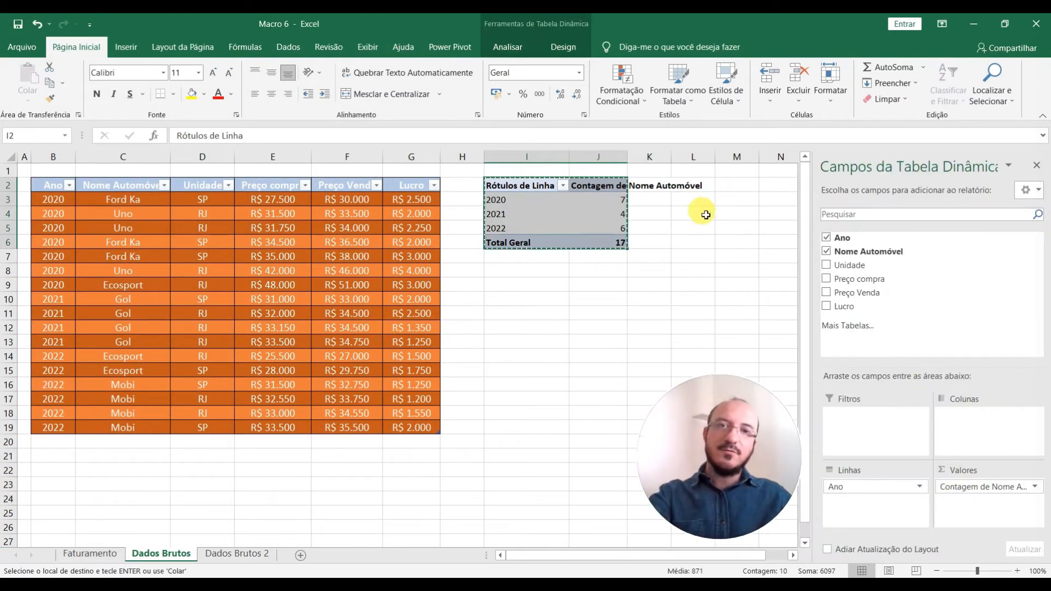
click(687, 187)
key(ctrl+v)
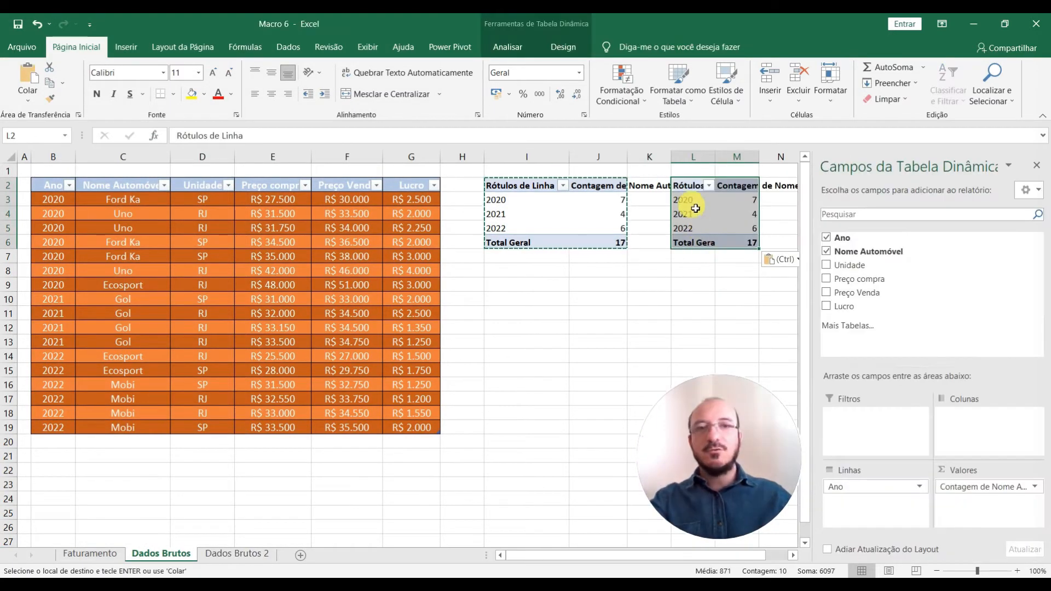
Replace the fields of the pivot table at L2 with Unidade as rows and the sum of Lucro as values.
click(694, 205)
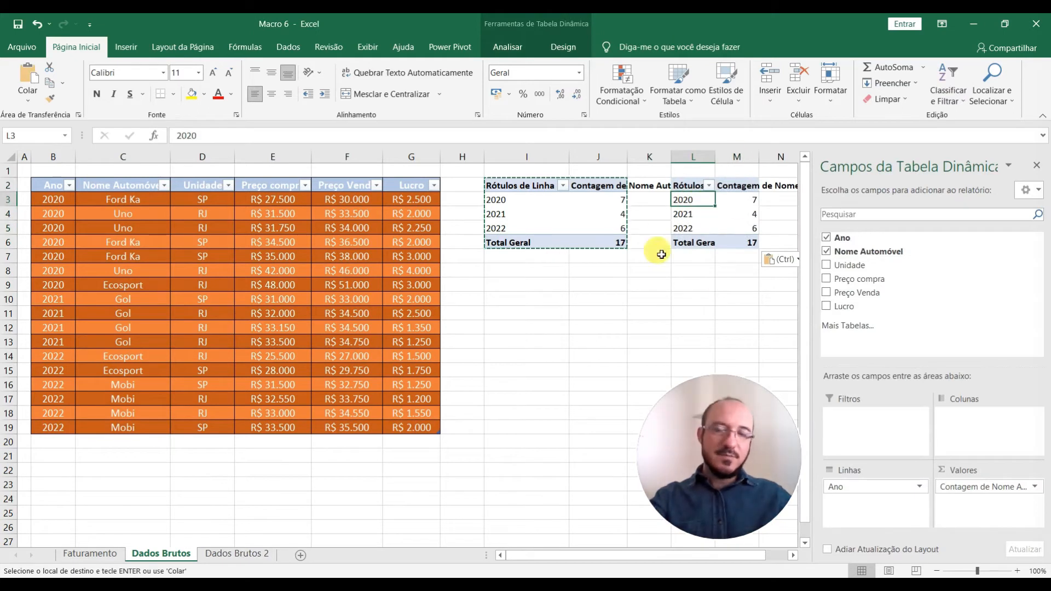
click(826, 251)
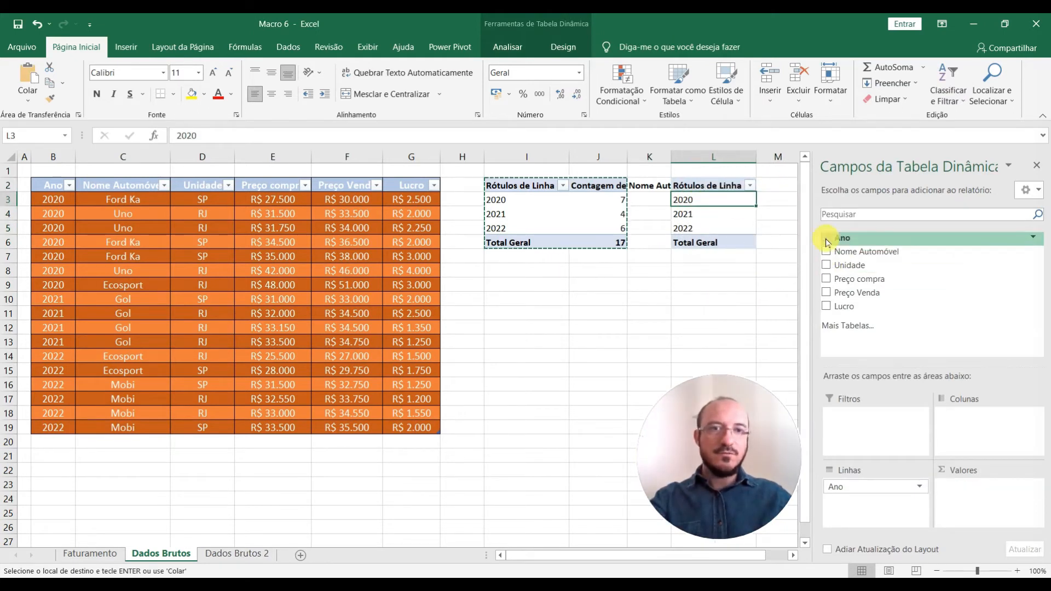
click(826, 237)
drag(844, 269, 854, 500)
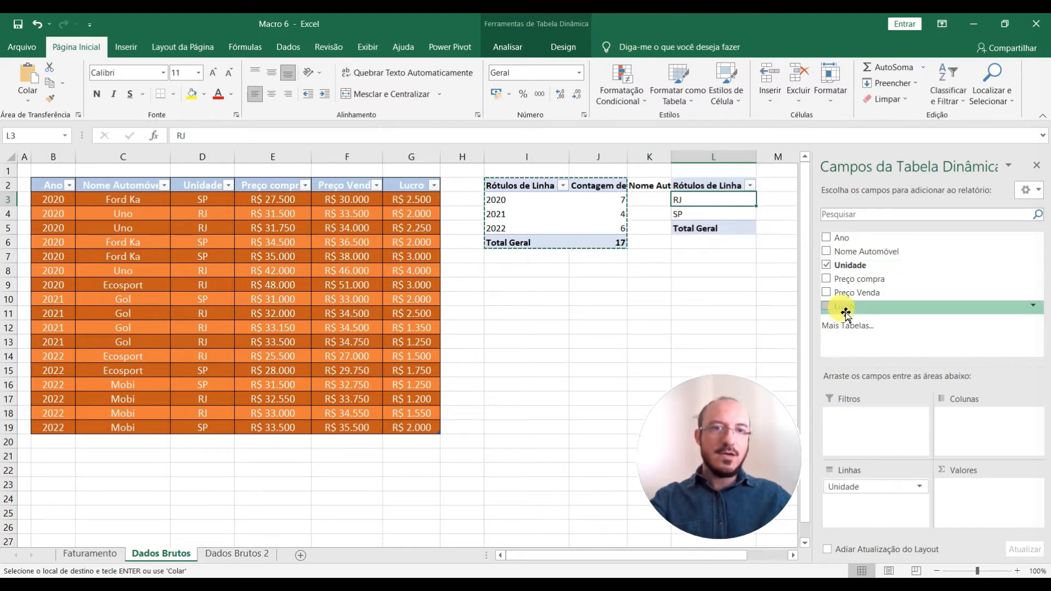
drag(845, 311, 985, 509)
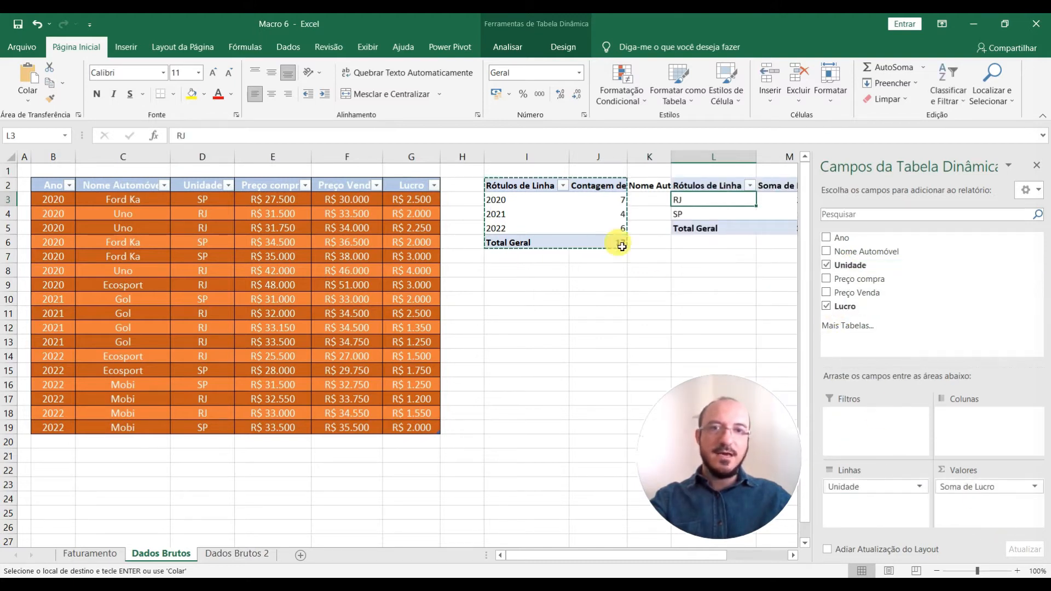
Copy the cars-per-year pivot table in I2:J6 again and paste it at cell O2.
drag(683, 557, 742, 560)
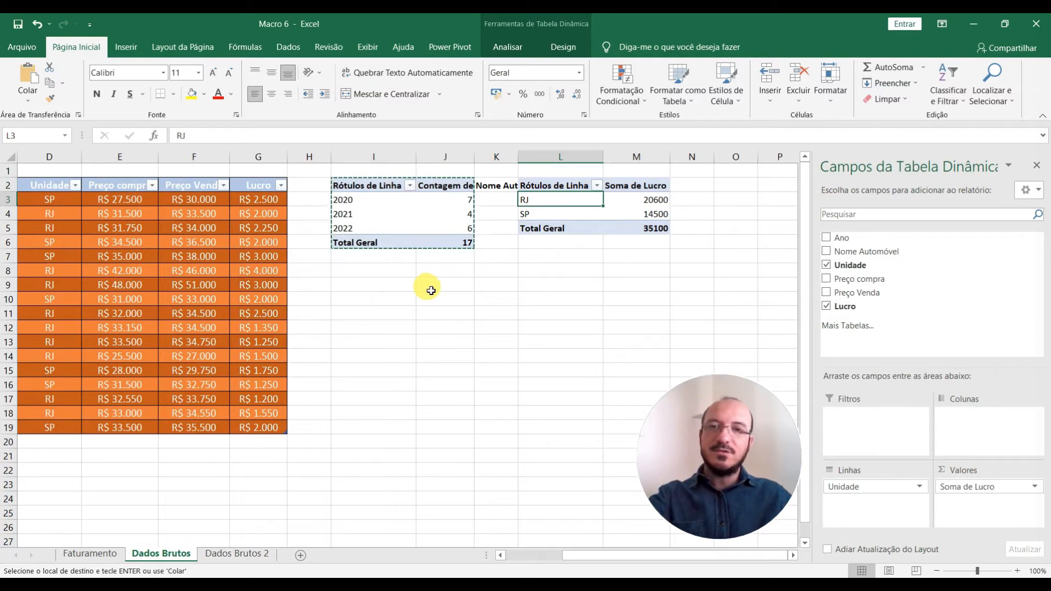
key(ctrl+c)
drag(370, 188, 446, 244)
key(ctrl+c)
click(726, 185)
key(ctrl+v)
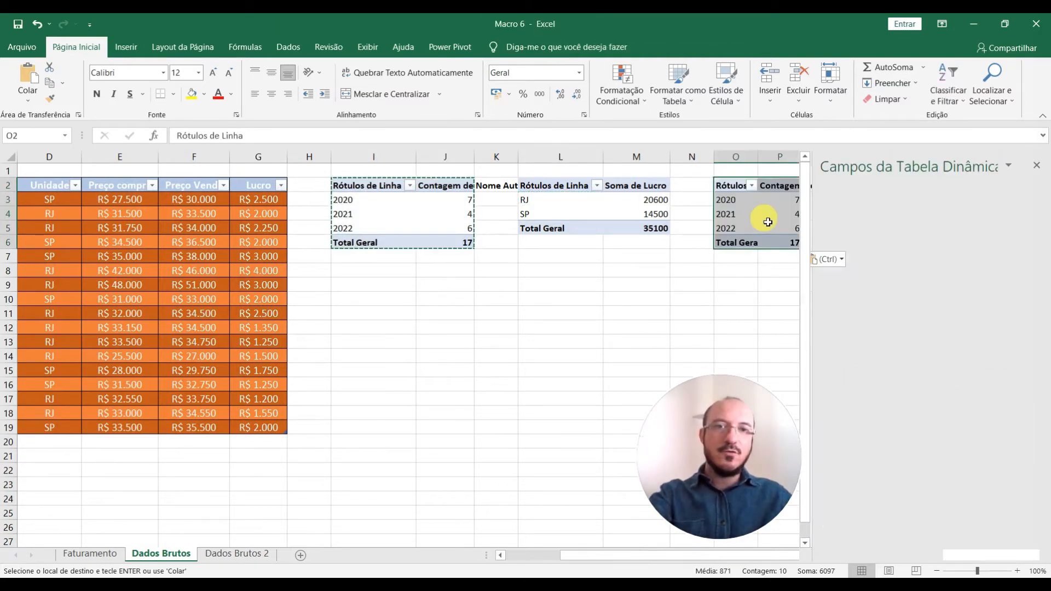
click(741, 204)
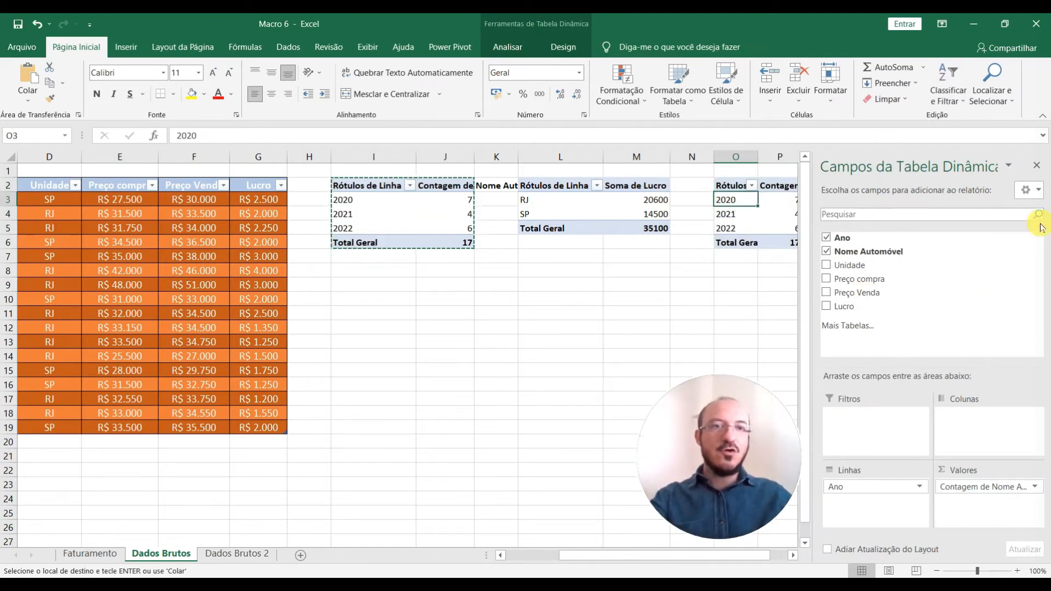
Hide the pivot table field list and show it again.
right_click(736, 209)
click(799, 434)
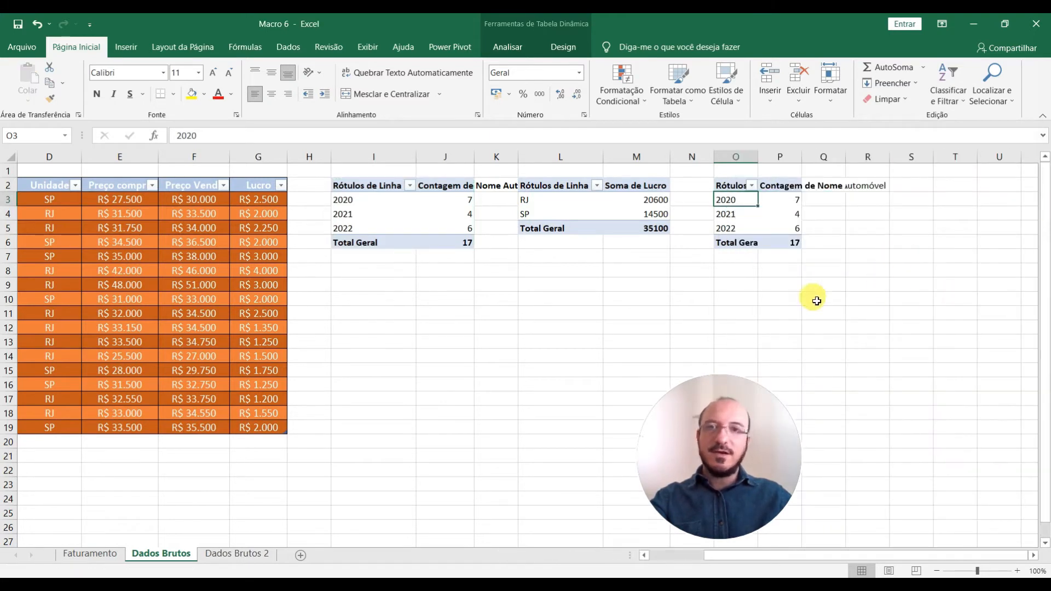
right_click(736, 200)
click(783, 432)
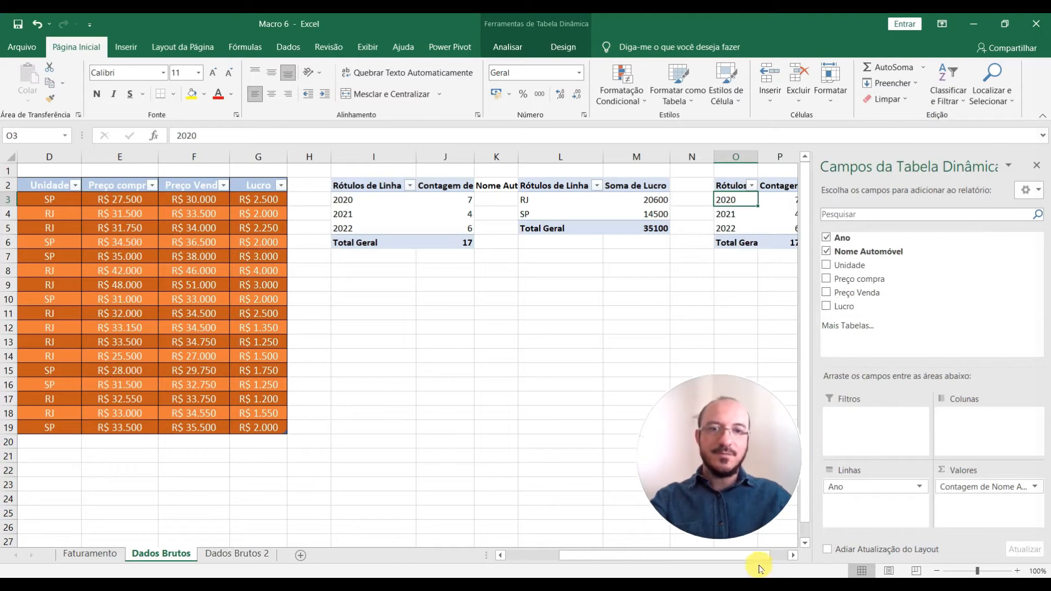
Replace the fields of the pivot table at O2 with Nome Automóvel as rows and Lucro as values.
click(775, 560)
drag(718, 559, 622, 563)
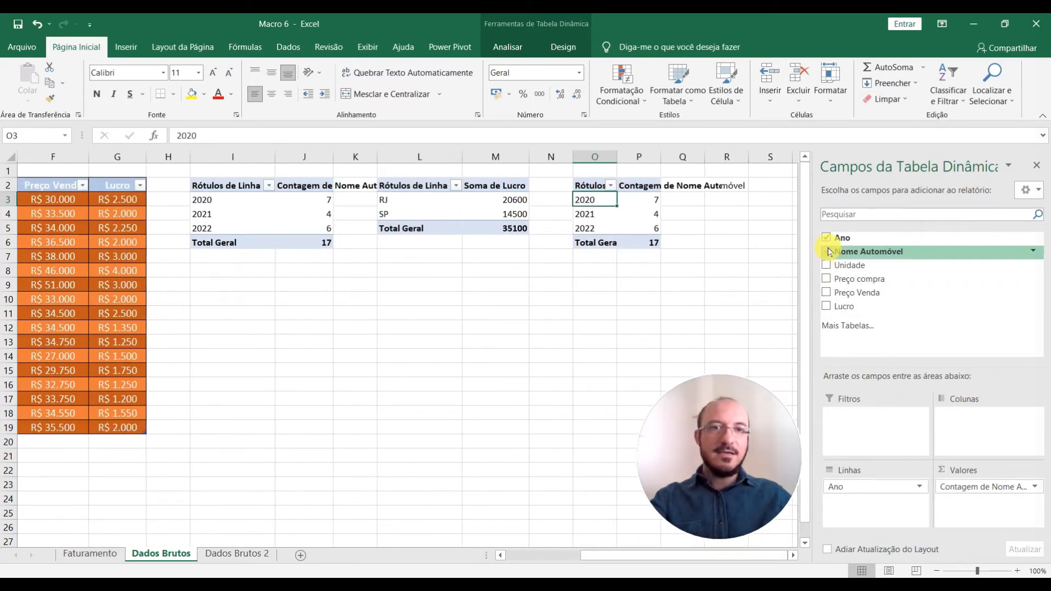
click(826, 251)
click(826, 237)
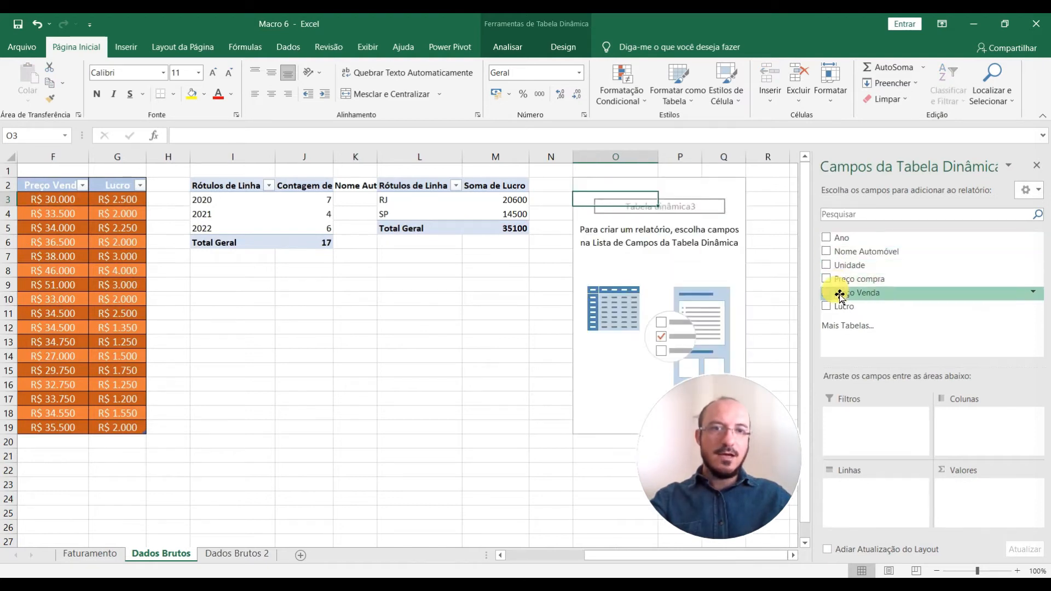
drag(841, 256, 879, 510)
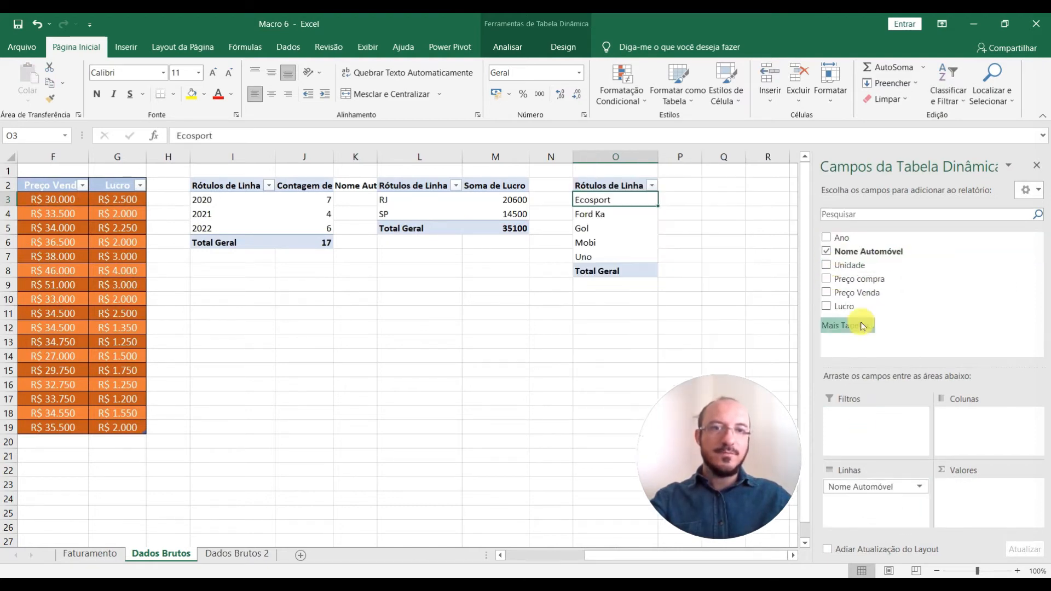
drag(859, 307, 985, 495)
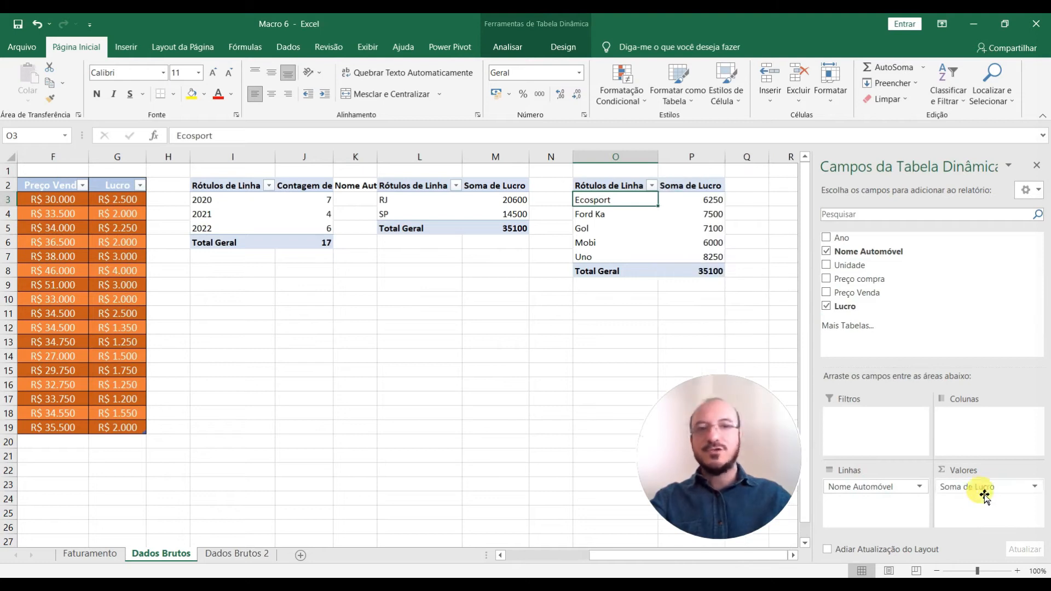
Summarize Lucro by Média in the pivot table at O2 and close the field list.
click(986, 495)
click(930, 467)
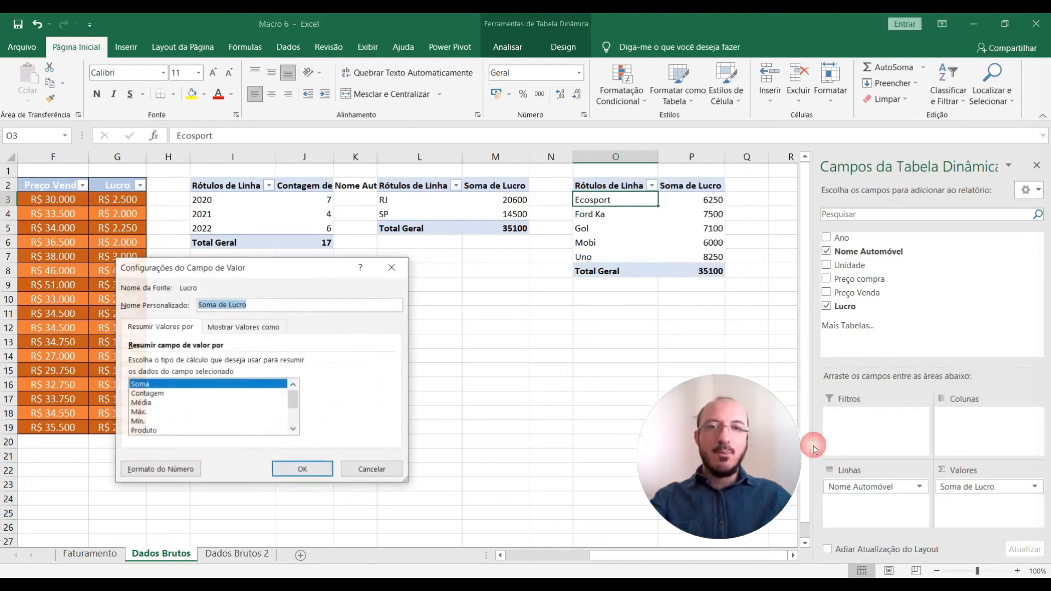
click(145, 403)
click(296, 469)
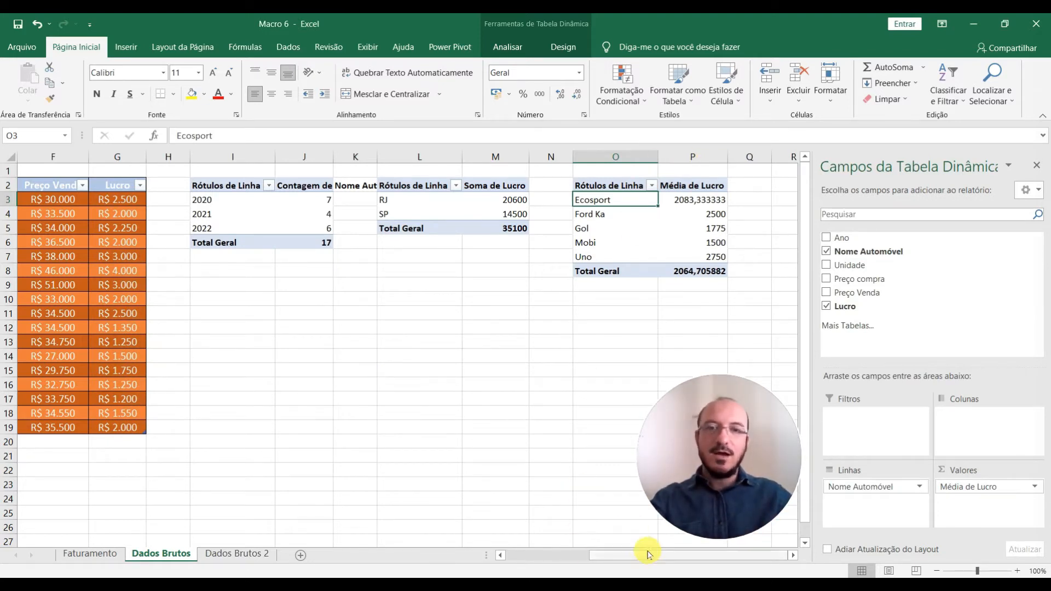
drag(637, 560, 555, 559)
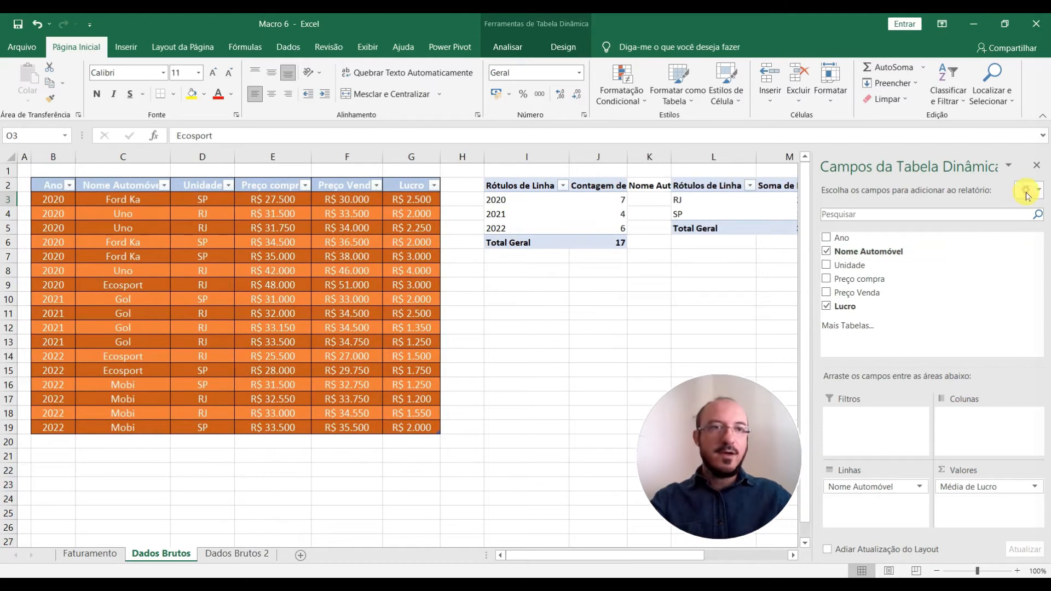
click(1037, 166)
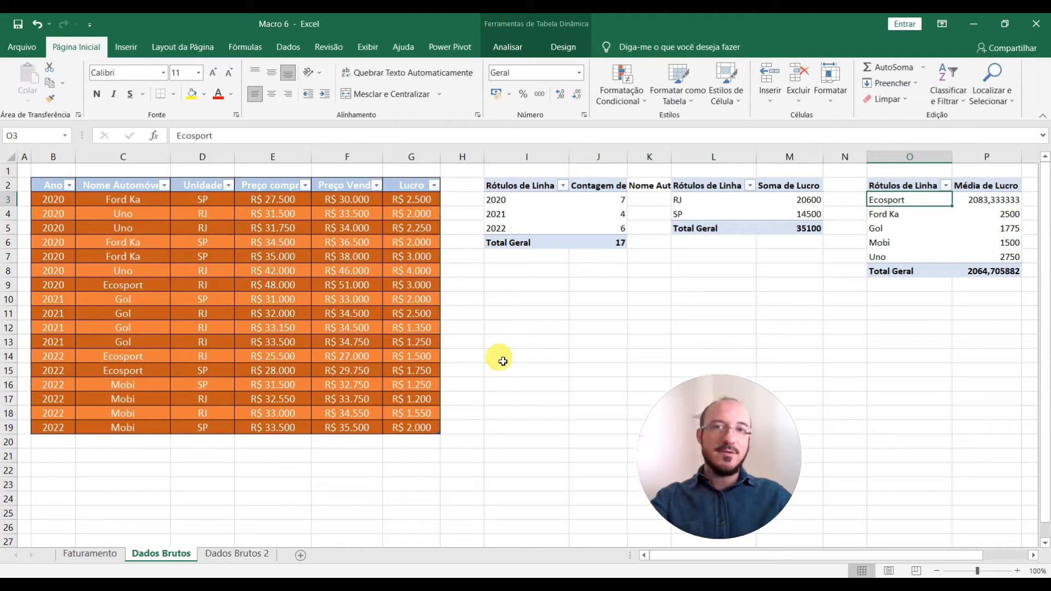
click(526, 321)
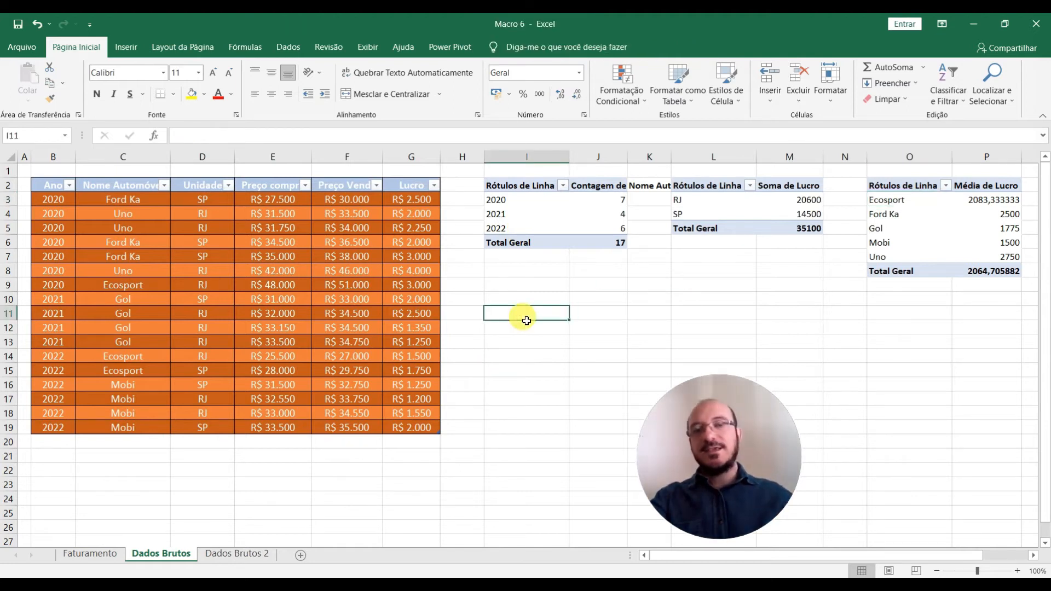
drag(510, 186, 614, 242)
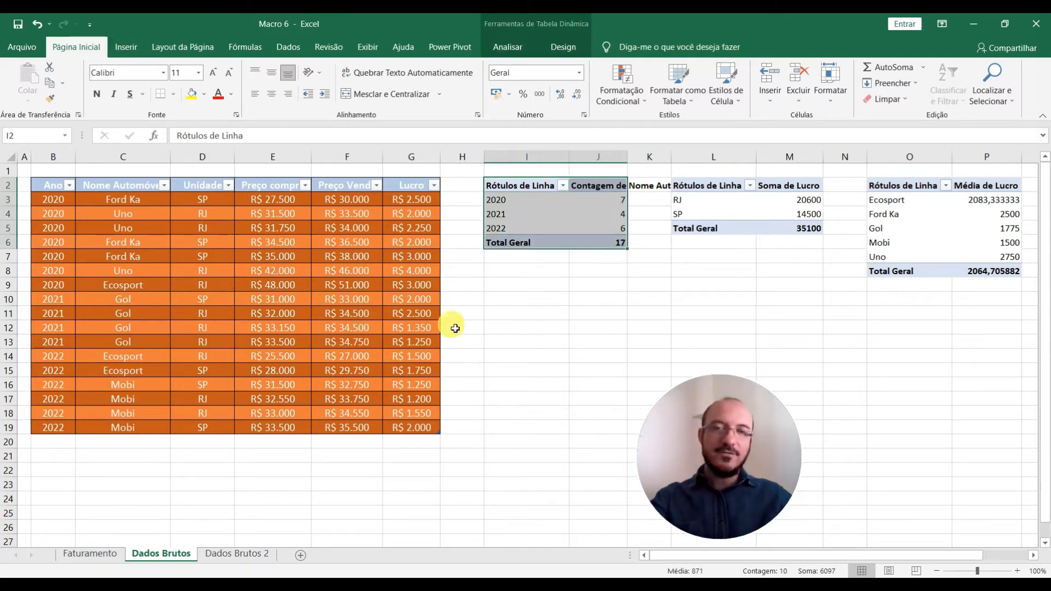
click(567, 361)
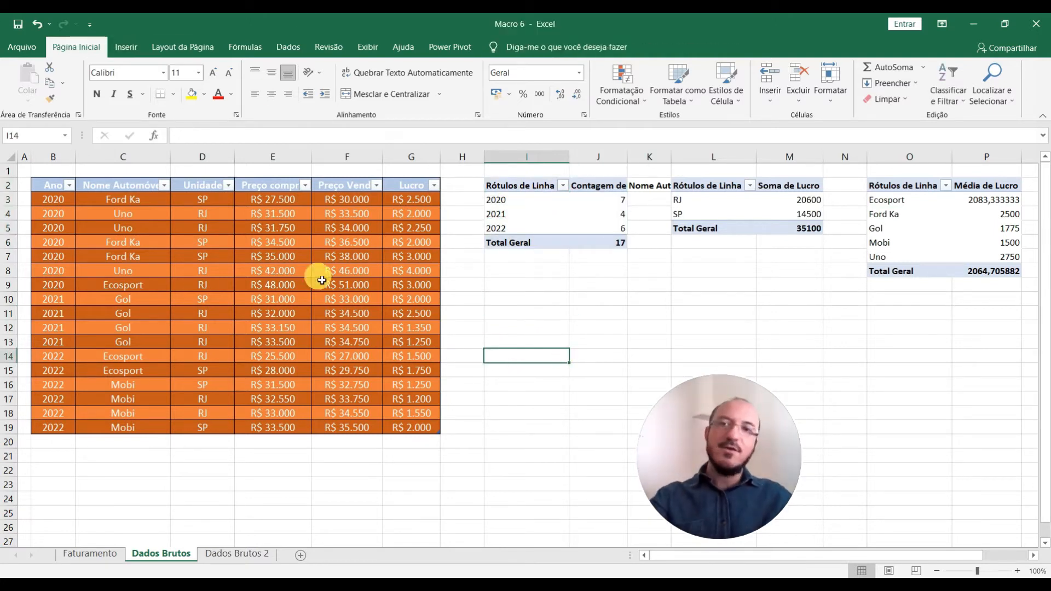
click(520, 301)
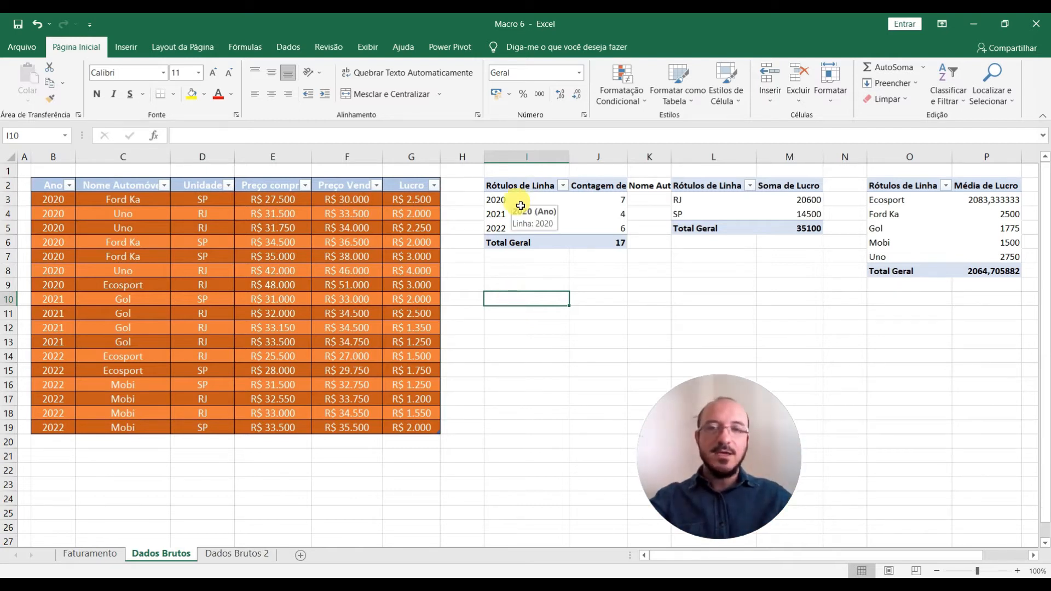
Start recording a macro with the default name, stored in this workbook.
click(369, 47)
click(846, 82)
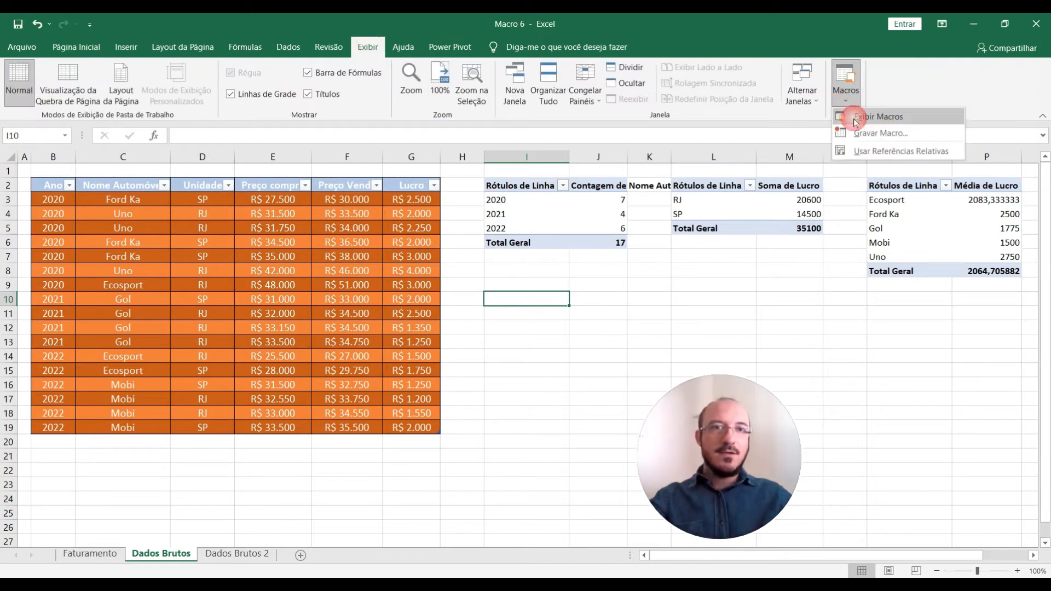
click(863, 132)
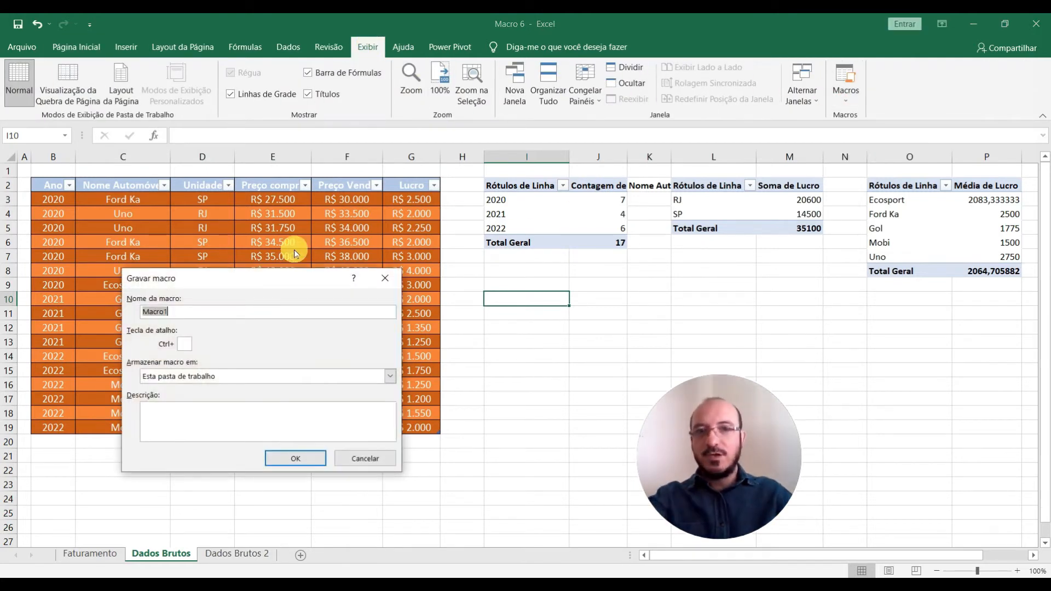
click(295, 458)
Insert a 3D clustered column pivot chart based on the cars-per-year pivot table at I2.
click(514, 217)
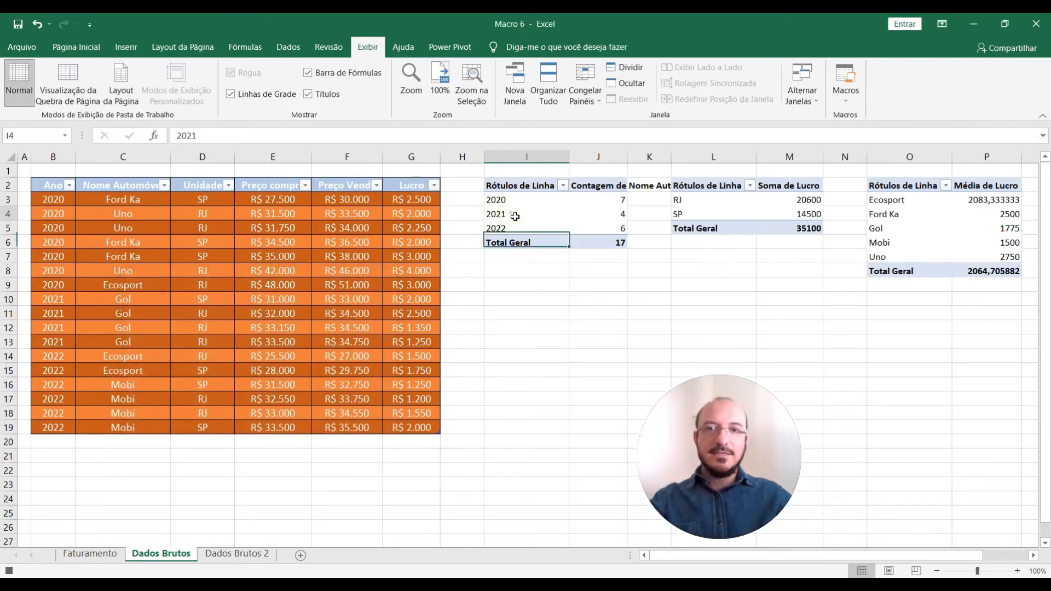
click(121, 46)
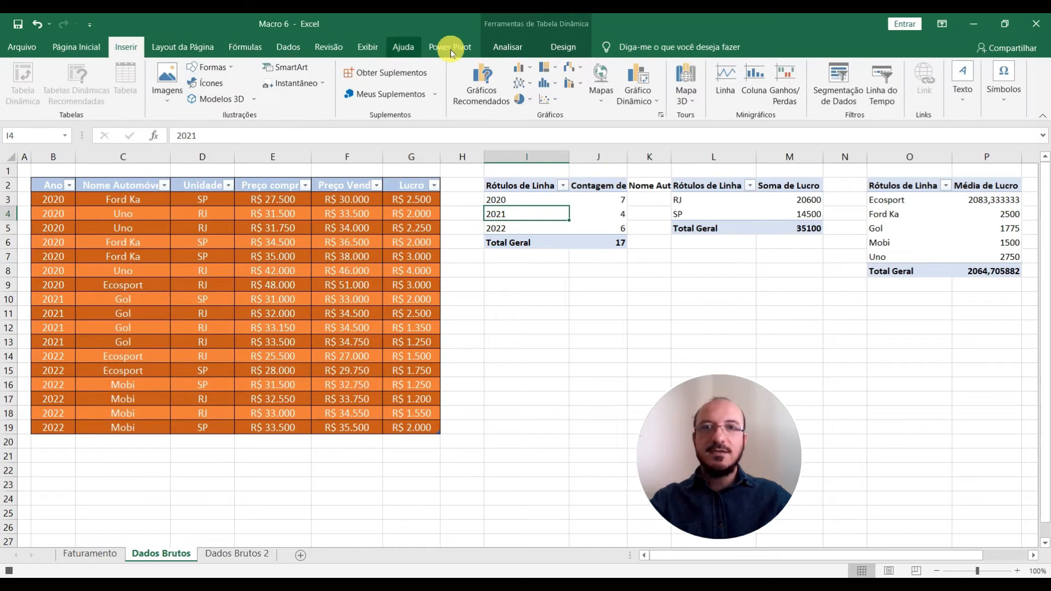
click(529, 69)
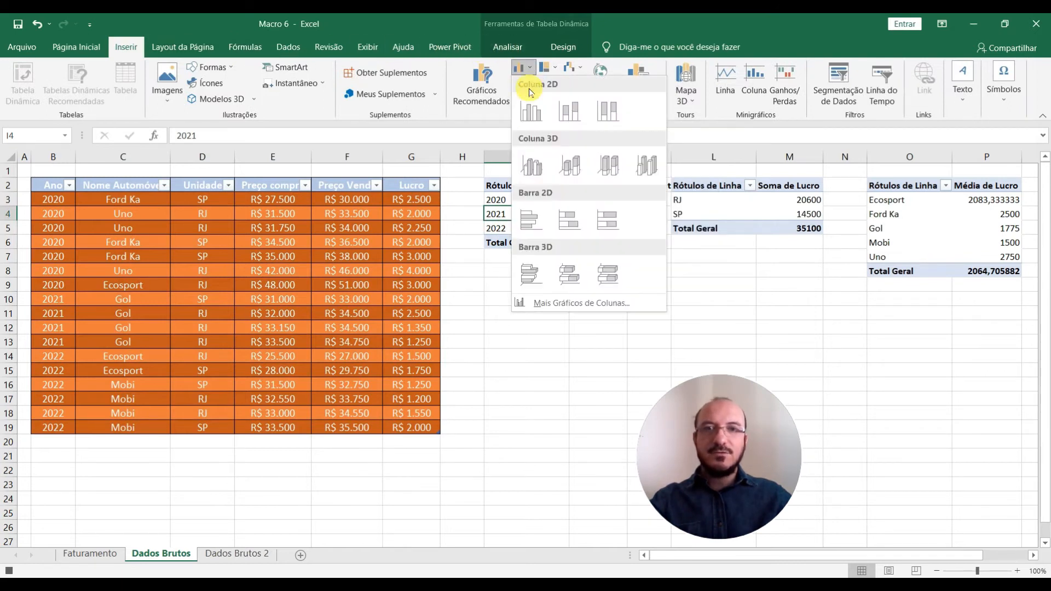
click(533, 167)
Apply the chart style with columns fading at the base to the cars-per-year chart and stop recording the macro.
click(546, 47)
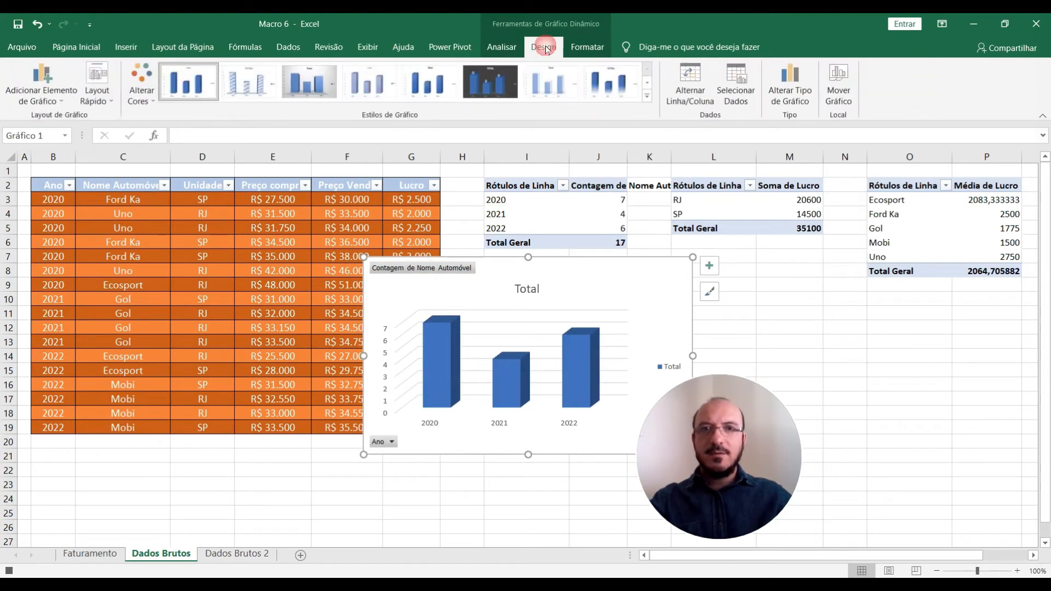
click(611, 84)
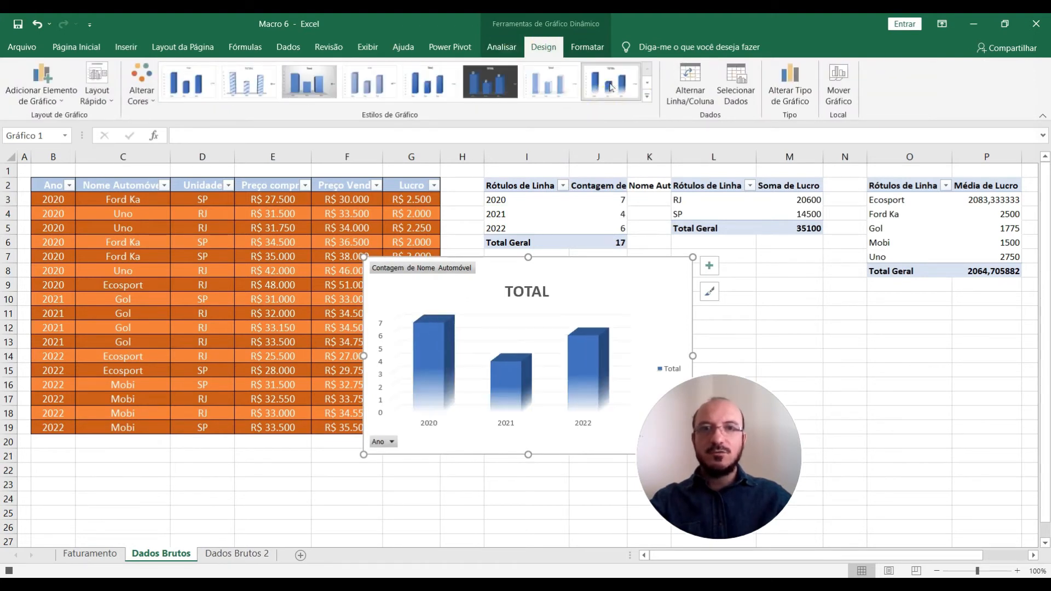
click(137, 456)
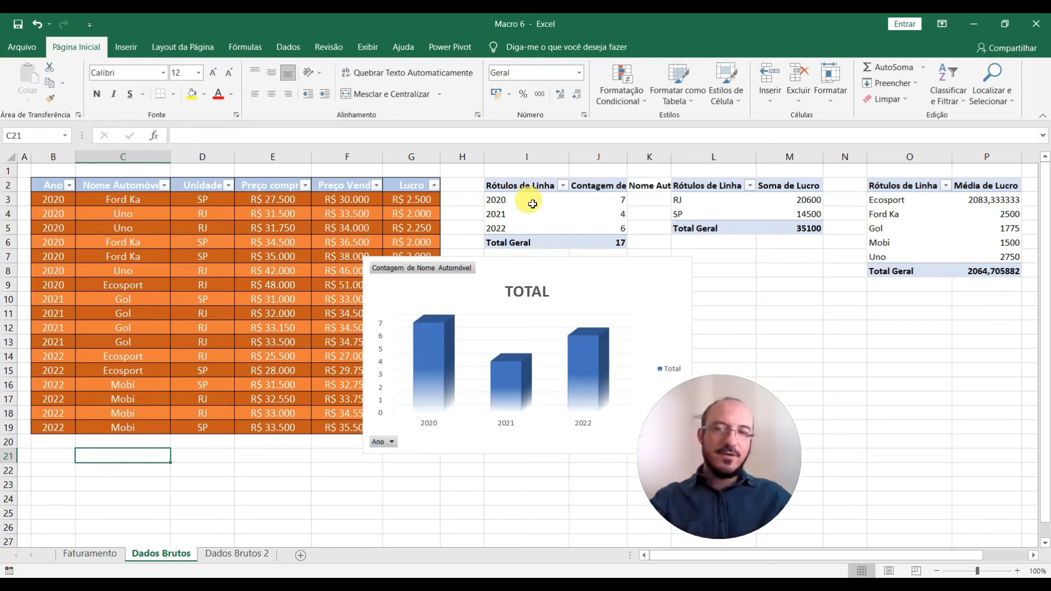
Start recording a macro named filial, stored in this workbook.
click(367, 47)
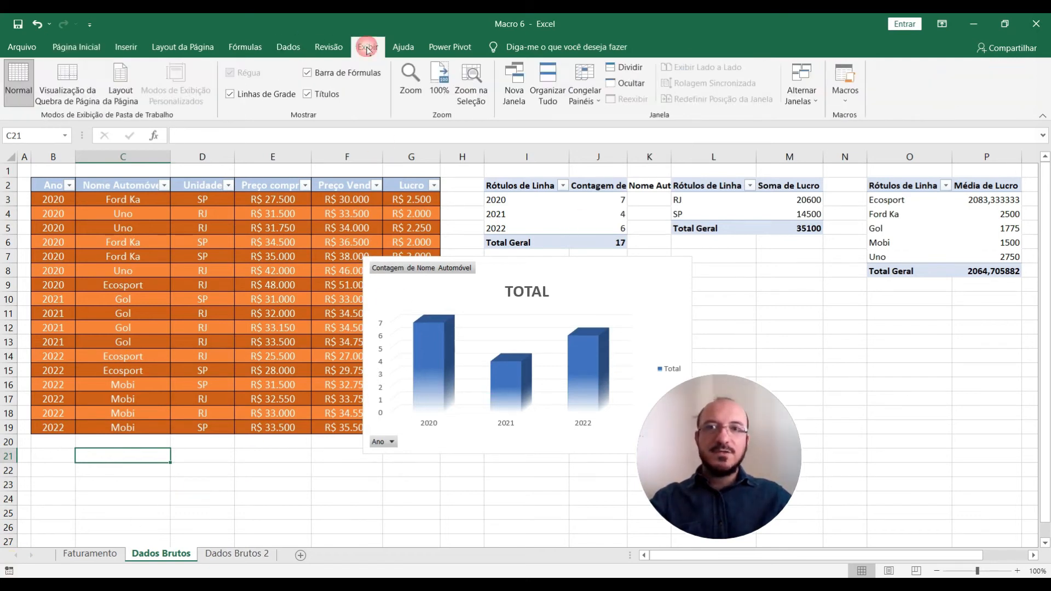
click(849, 102)
click(863, 135)
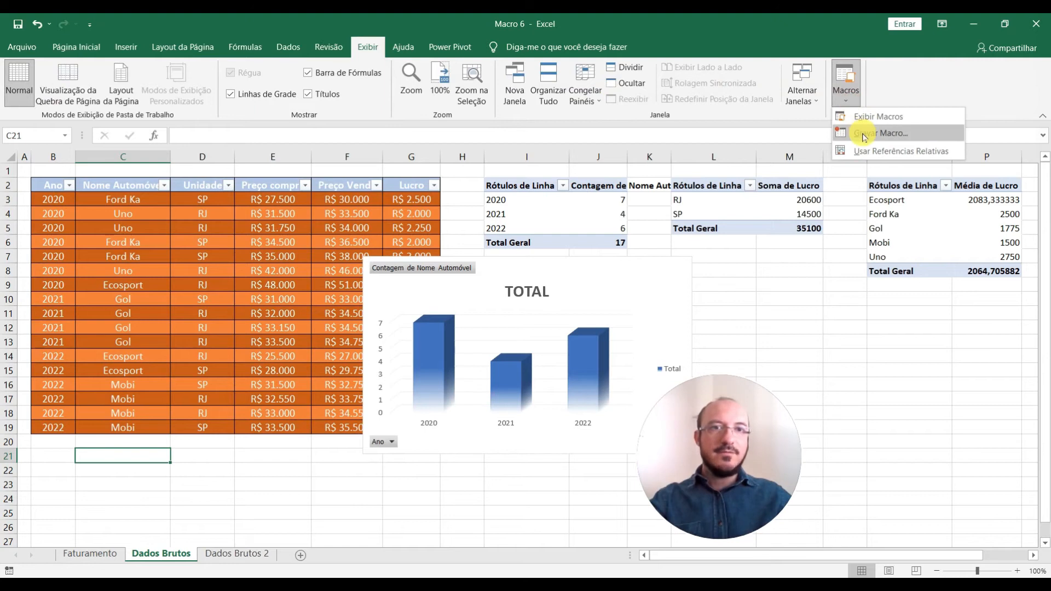
click(864, 135)
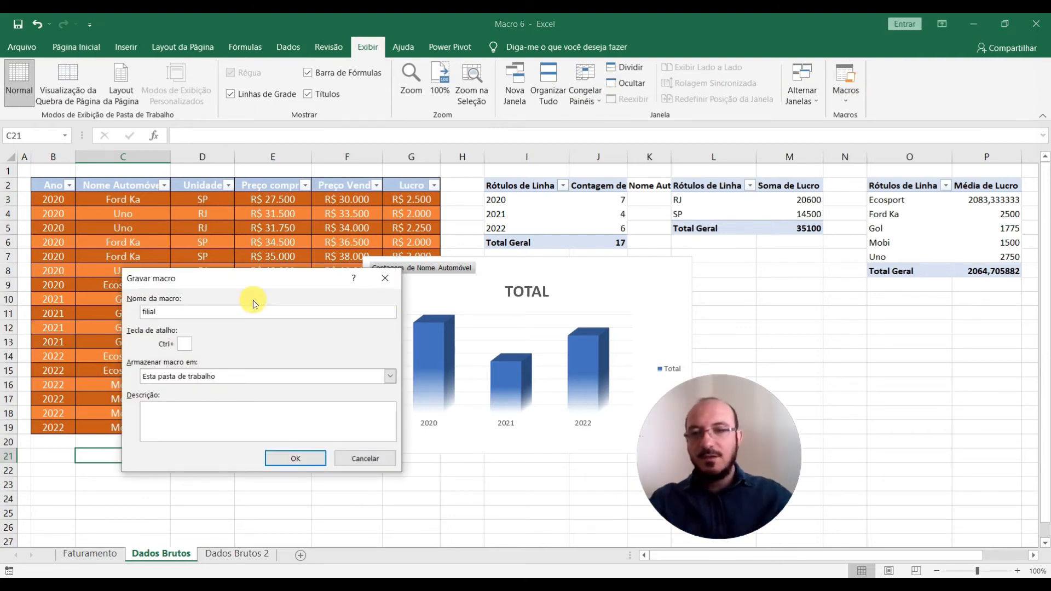
click(288, 460)
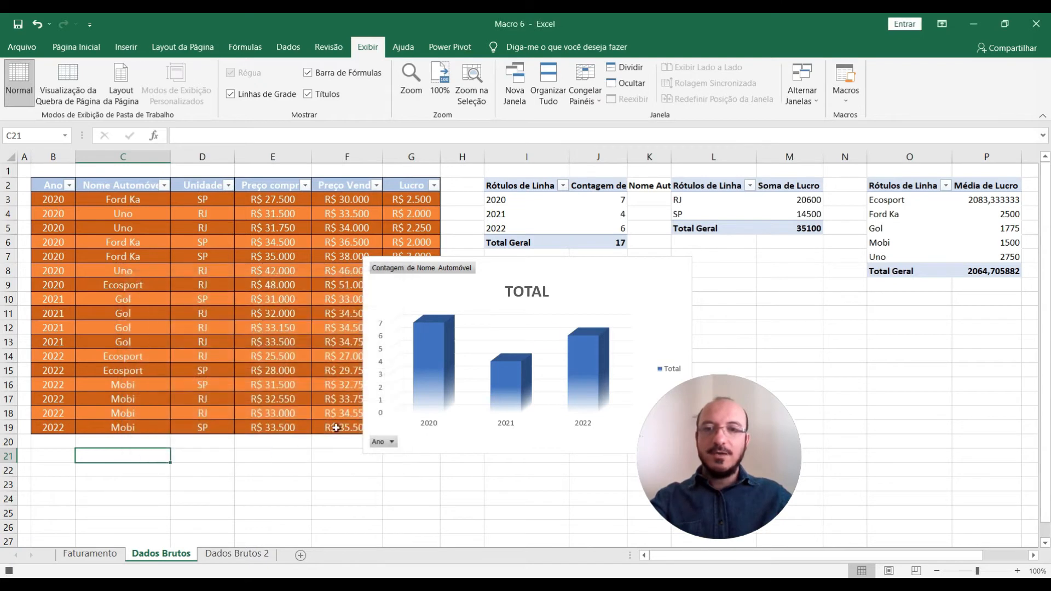
Insert a doughnut pivot chart based on the profit-by-Unidade pivot table at L2.
click(714, 215)
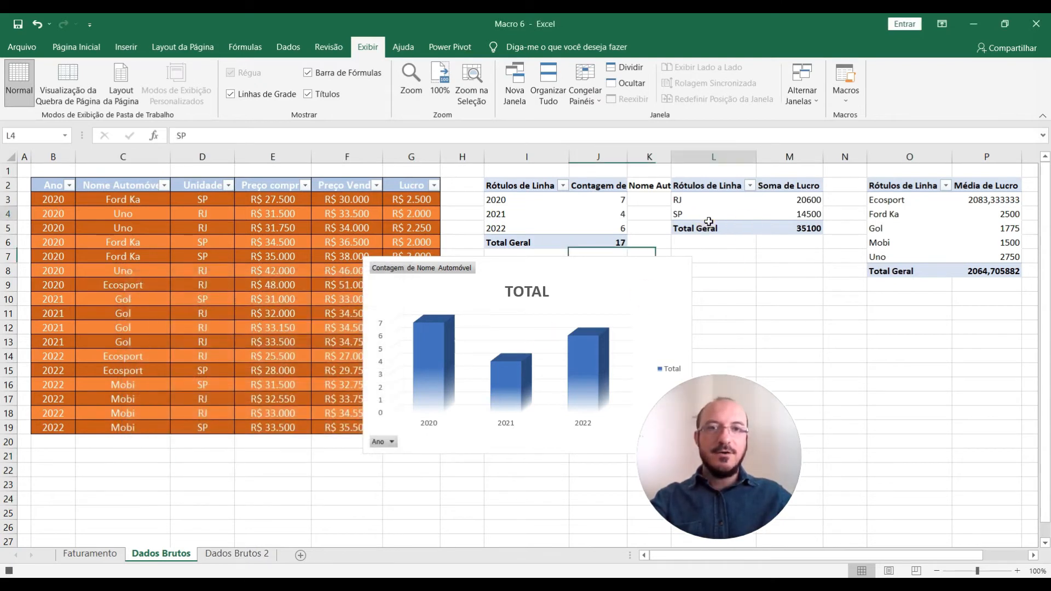
click(127, 49)
click(522, 99)
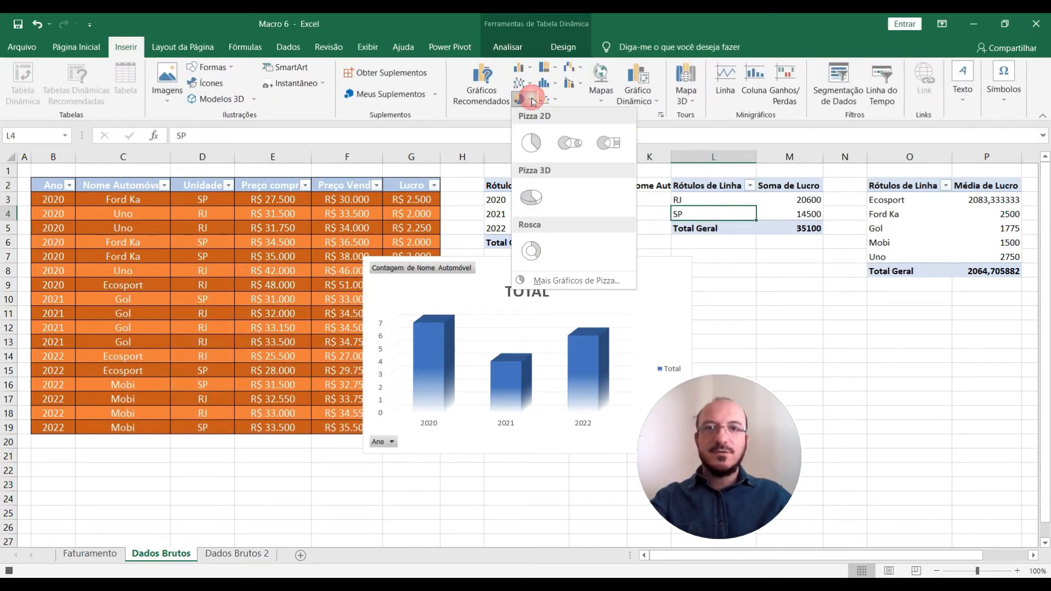
click(530, 249)
Apply the light gray style with percentage labels to the doughnut chart and stop recording the macro.
click(533, 46)
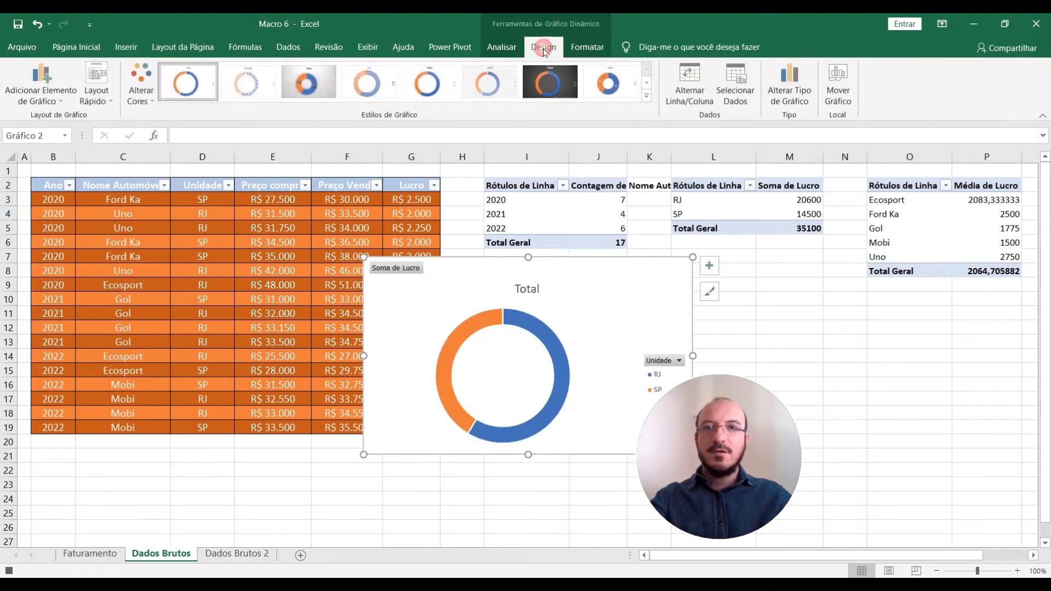
click(647, 85)
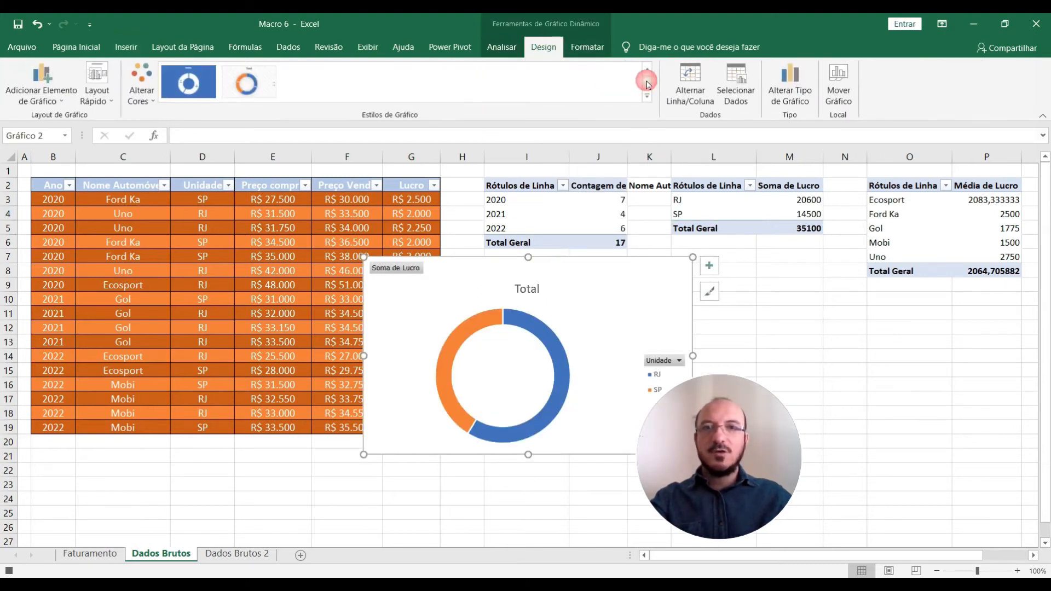
click(249, 82)
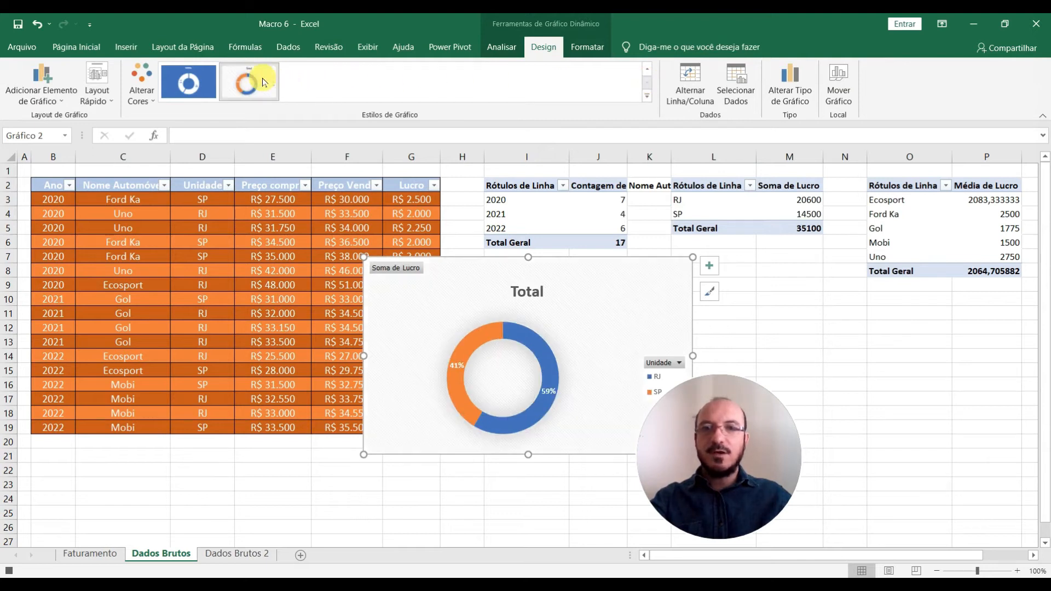
click(140, 471)
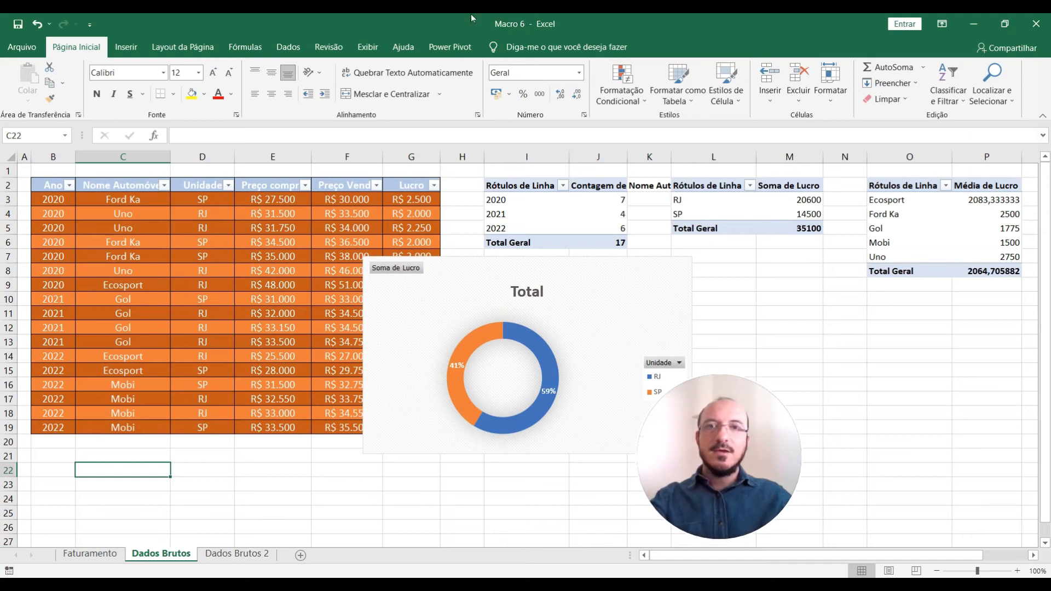
Start recording a macro named carros, stored in this workbook.
click(361, 48)
click(847, 102)
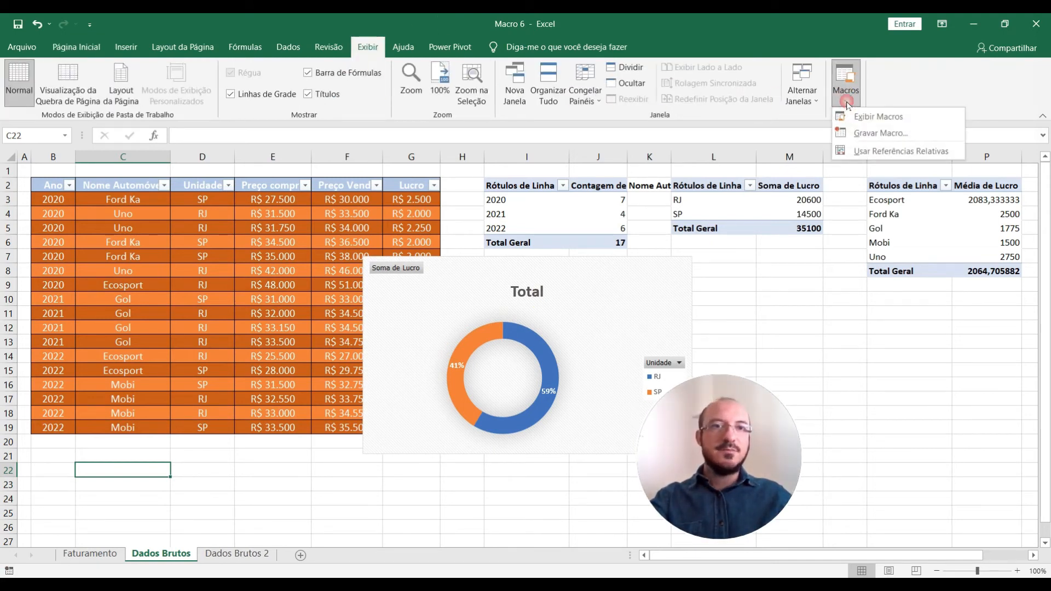
click(862, 132)
text(carros)
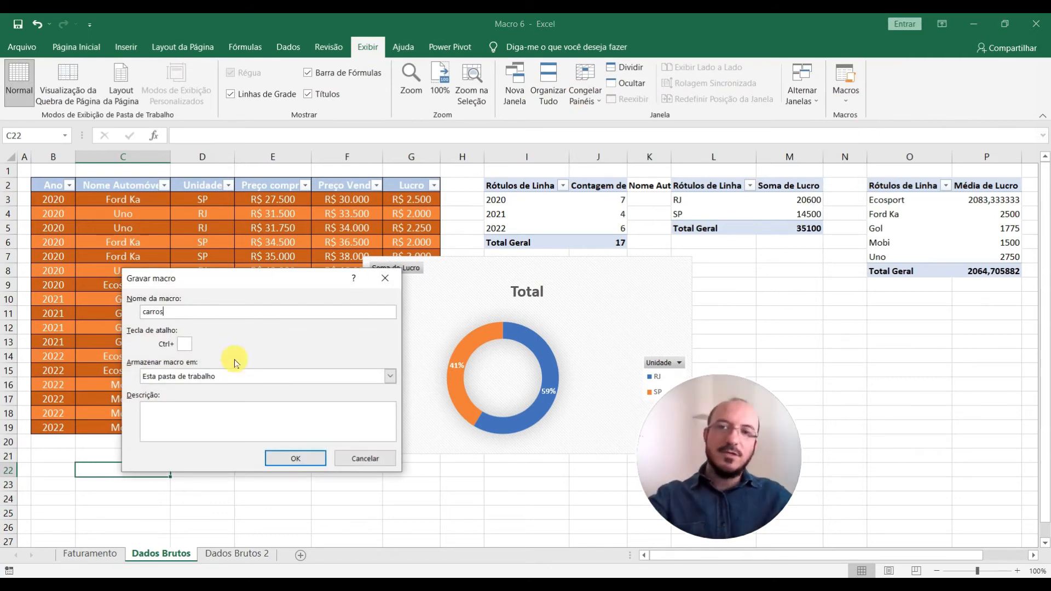
click(300, 463)
Insert a 3D clustered bar pivot chart based on the average-profit pivot table at O2.
drag(894, 216, 985, 214)
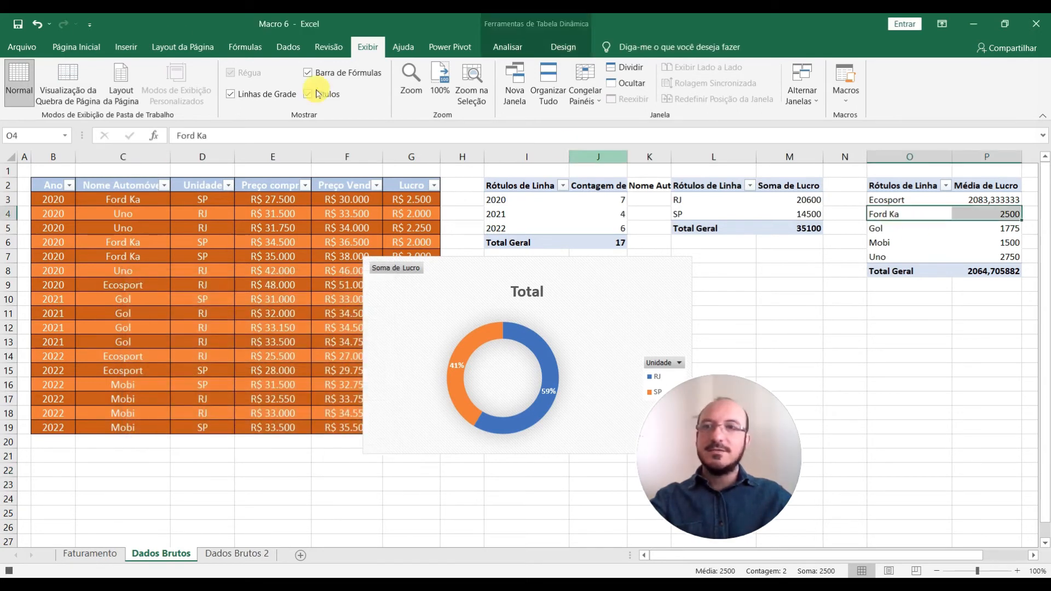
click(893, 205)
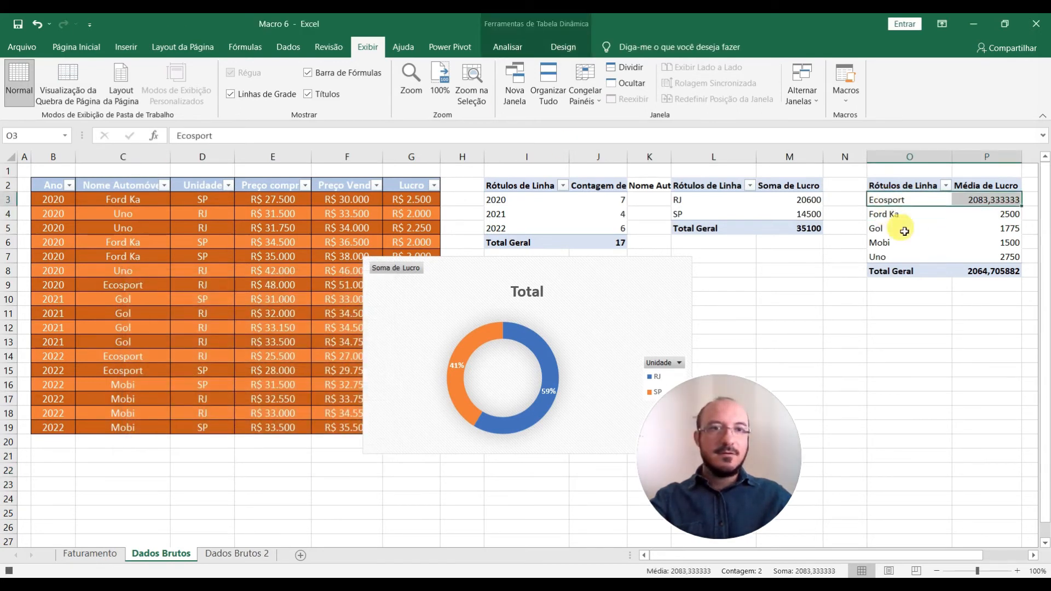
click(905, 231)
click(127, 47)
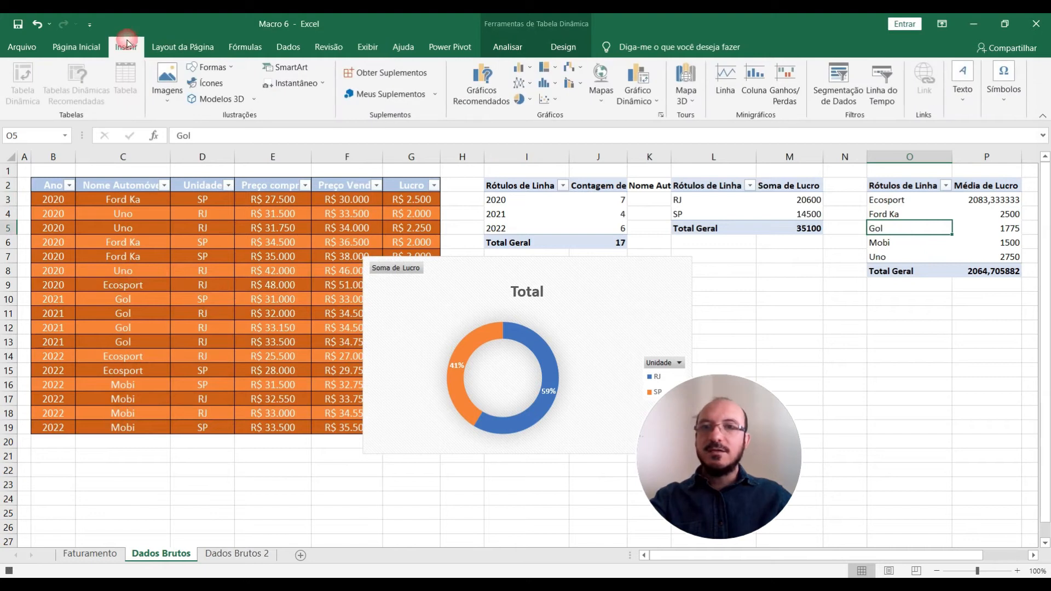
click(530, 69)
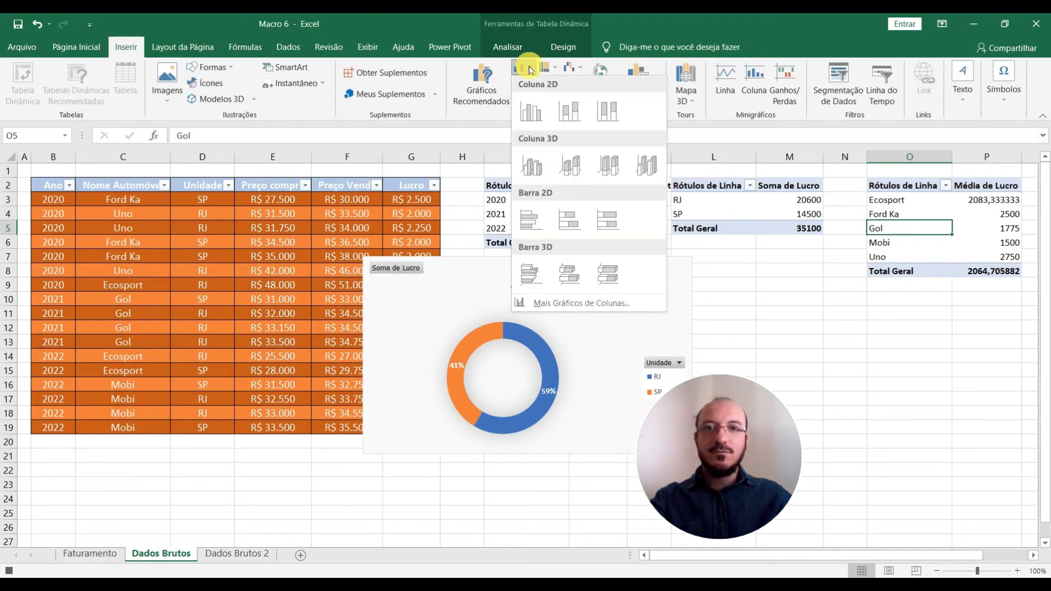
click(527, 278)
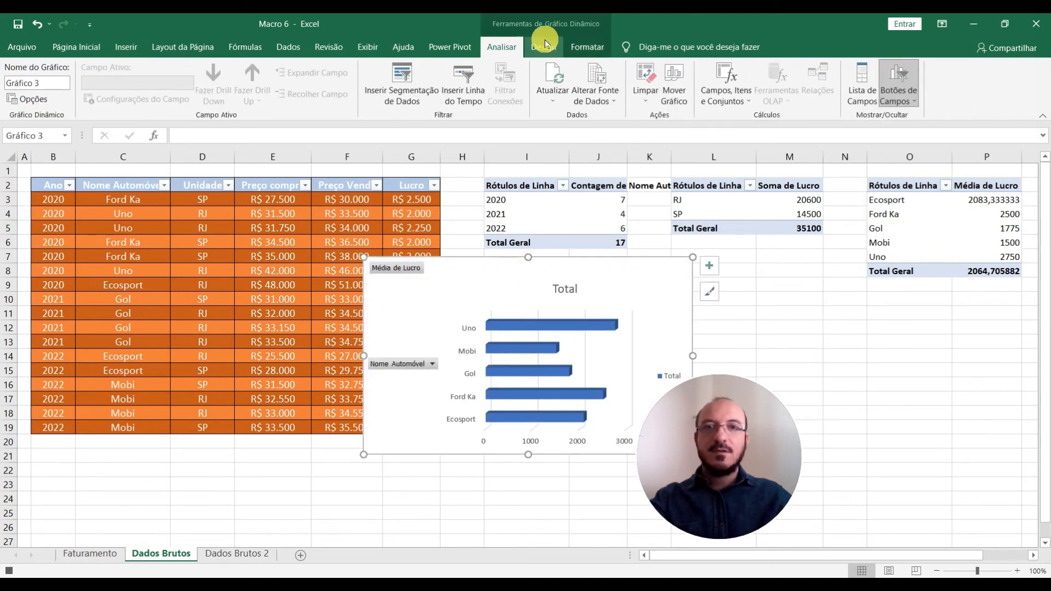
Apply the style with a solid blue background to the bar chart and stop recording the macro.
click(545, 44)
click(648, 82)
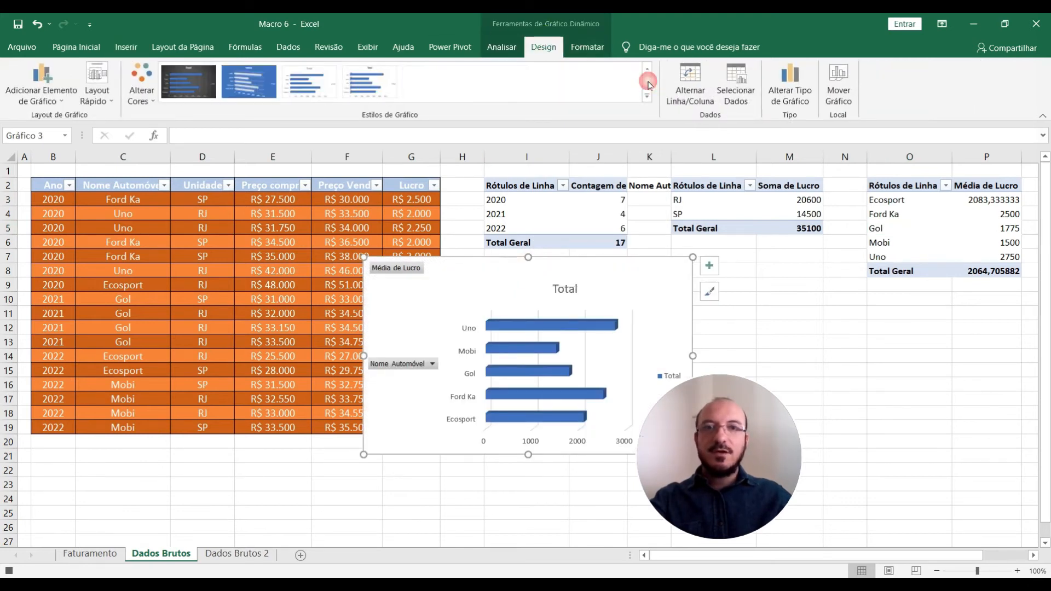
click(249, 83)
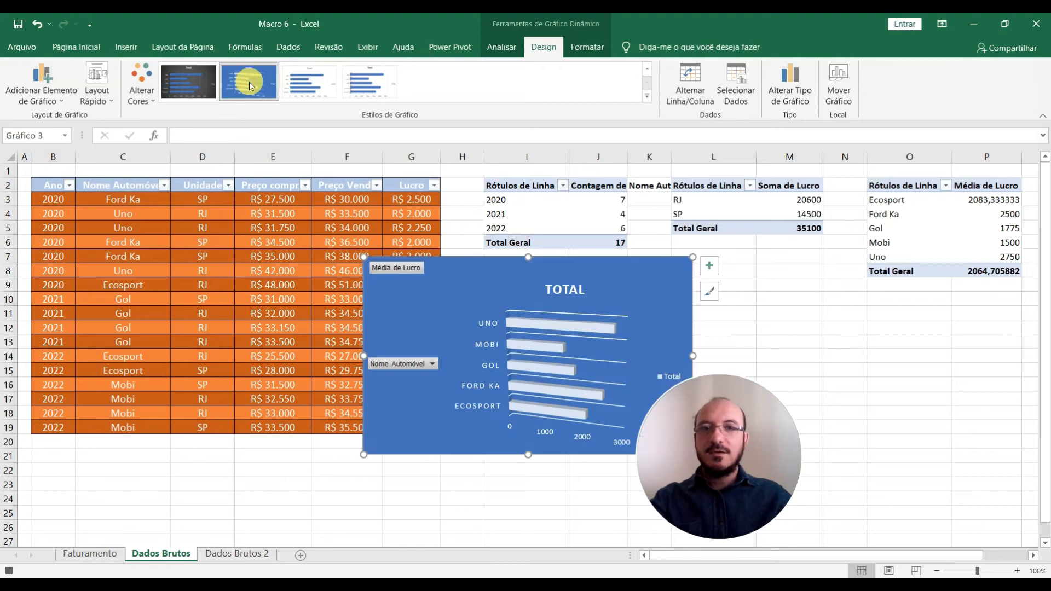
click(101, 471)
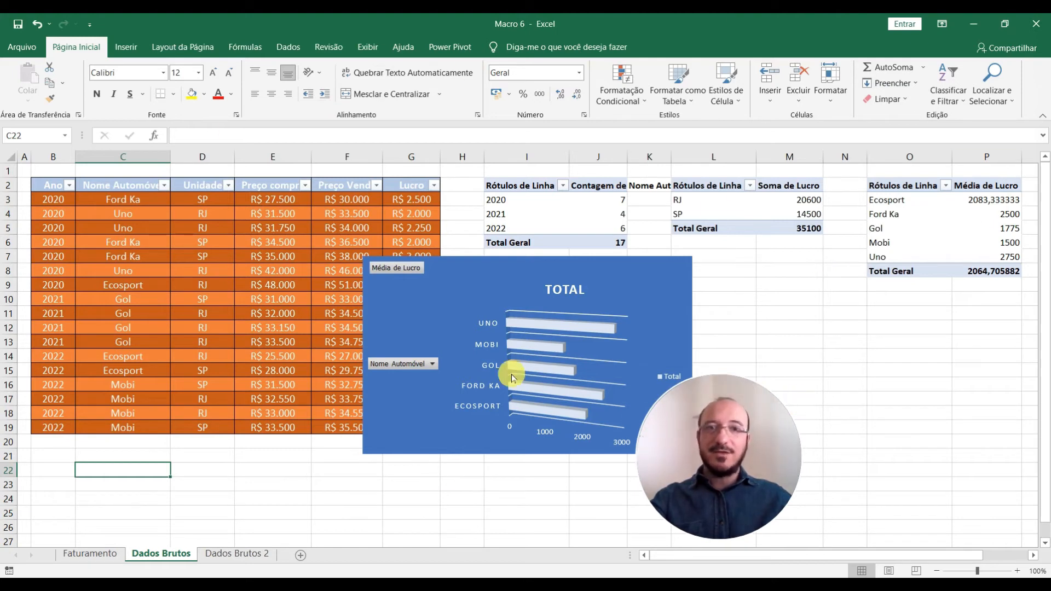
Turn off the gridlines and hide columns A to P on the Dados Brutos sheet.
click(369, 47)
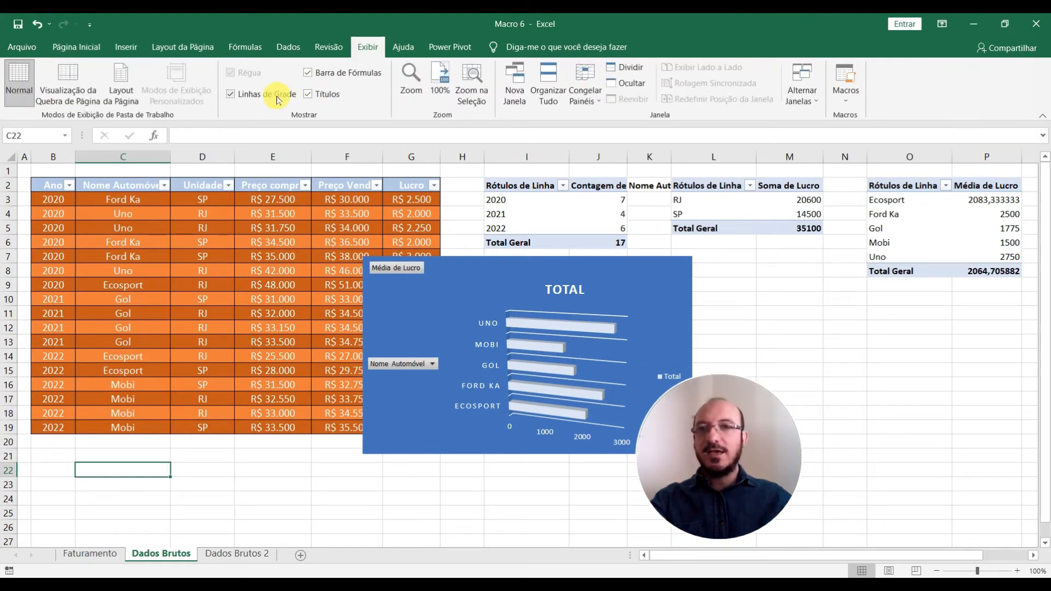
click(245, 97)
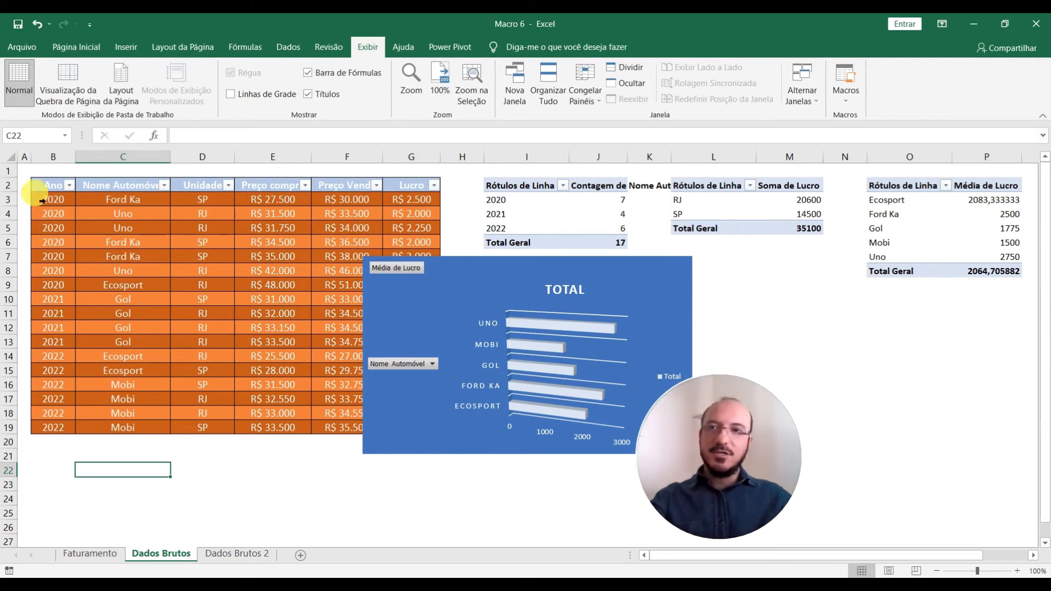
drag(991, 157, 18, 171)
right_click(33, 157)
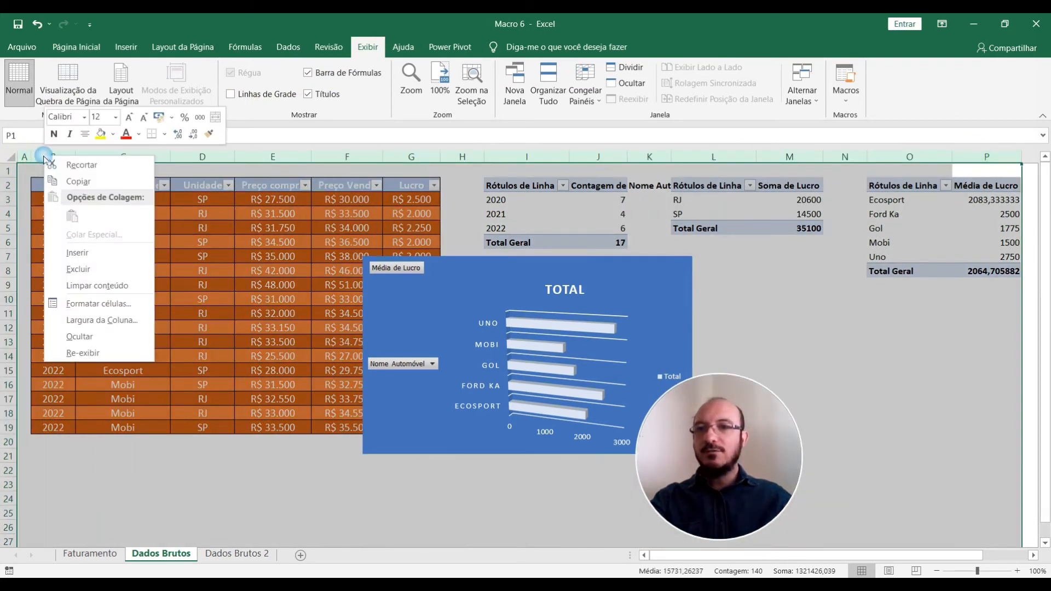
click(97, 344)
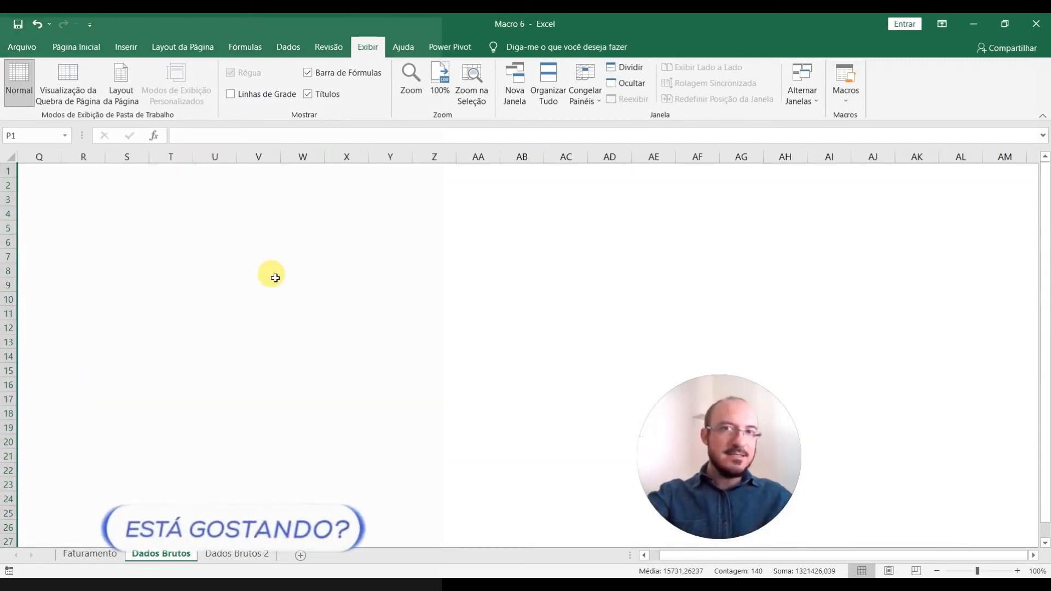
click(274, 275)
click(100, 199)
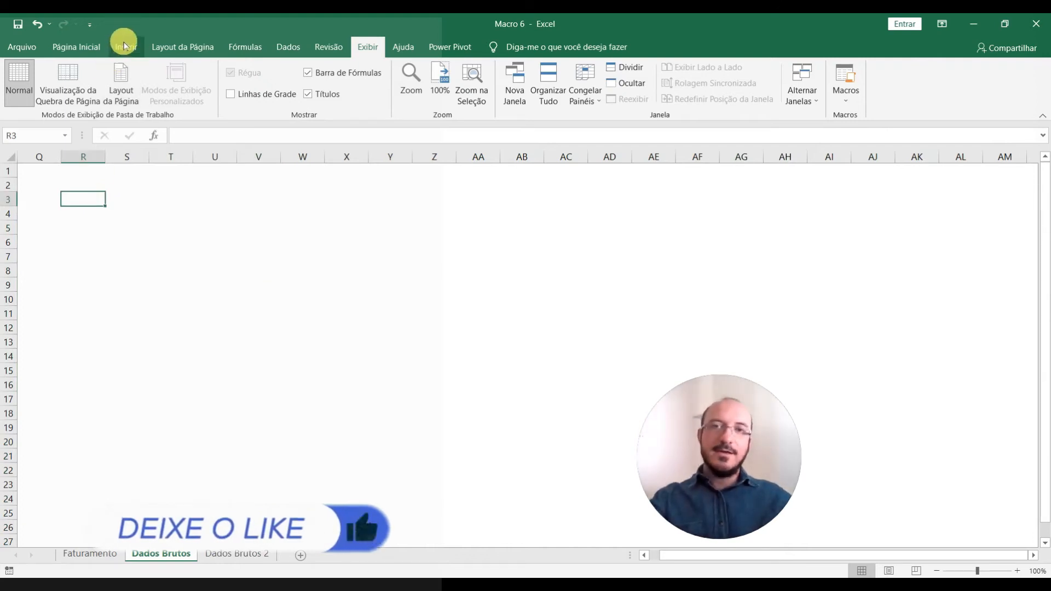
Draw a rounded rectangle about 3.9 by 1.6 cm over columns R and S near row 3 and label it ANO.
click(123, 46)
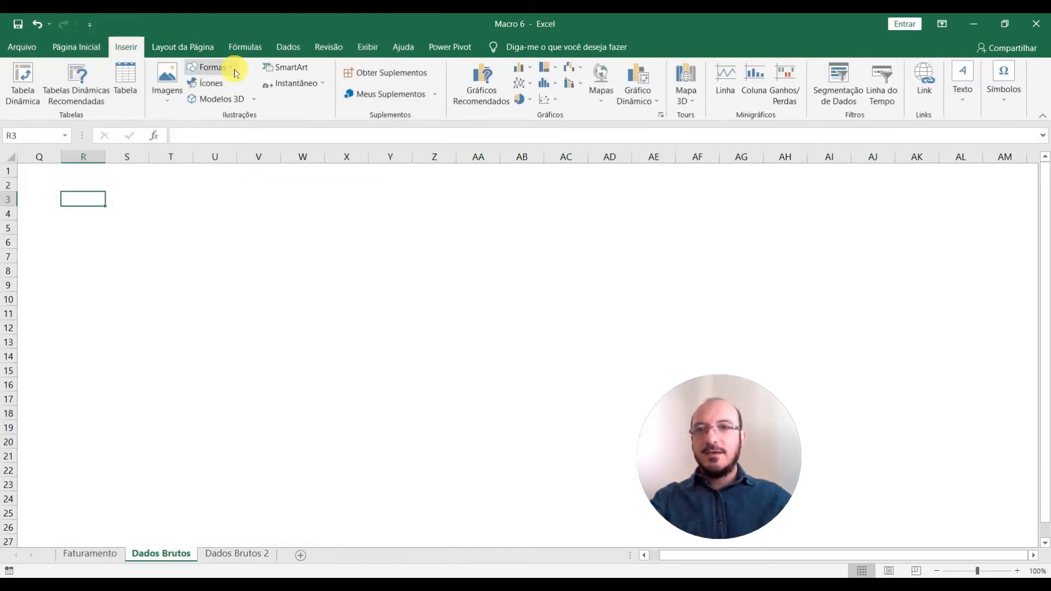
click(234, 71)
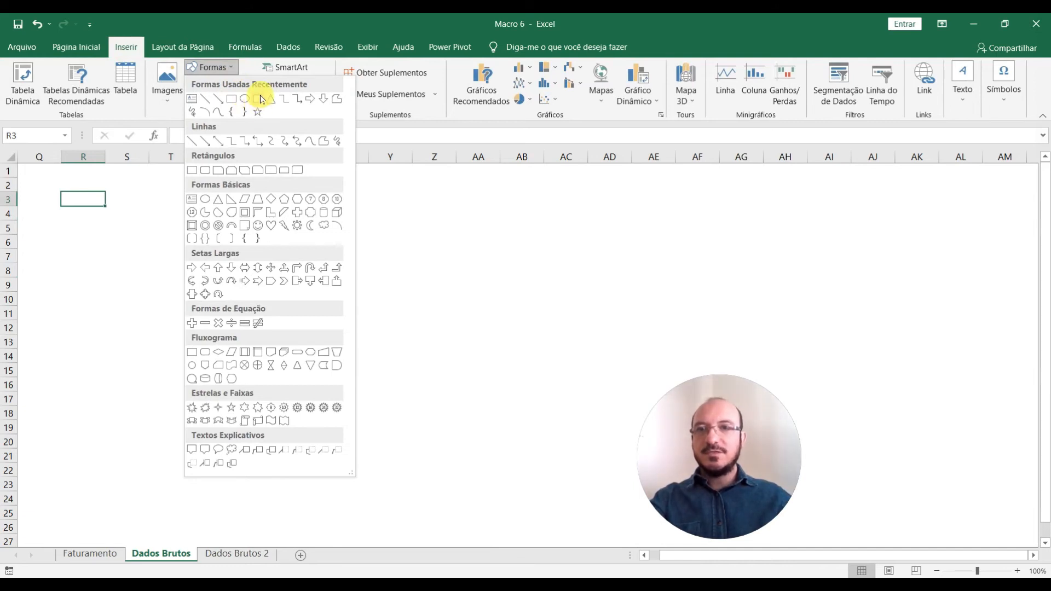
click(258, 101)
drag(55, 182, 156, 224)
right_click(100, 202)
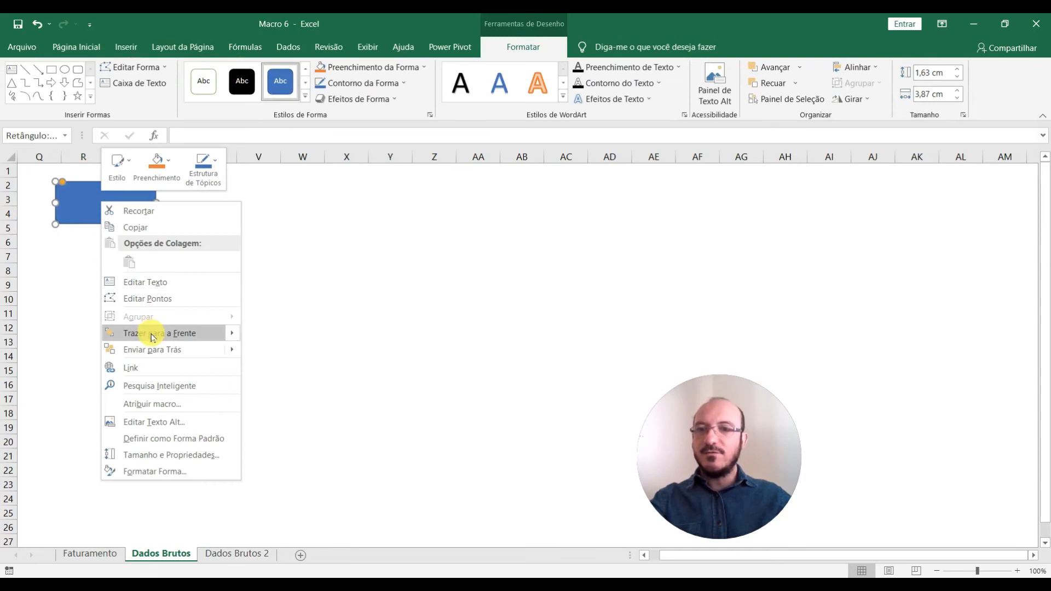
click(153, 283)
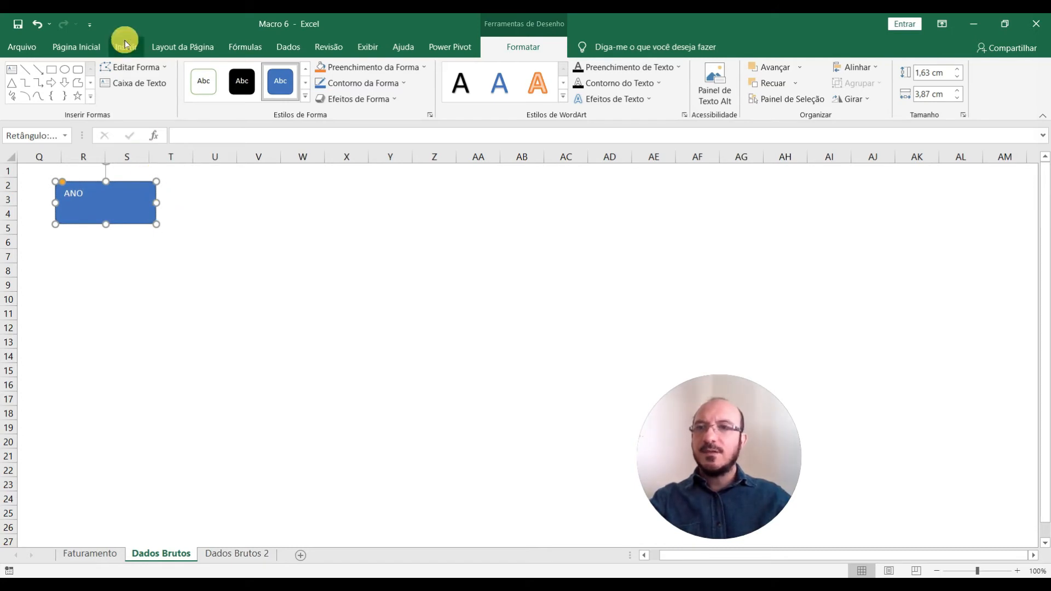
Set the ANO label to size 20, center it horizontally and shrink the rectangle to fit the text more closely.
click(82, 49)
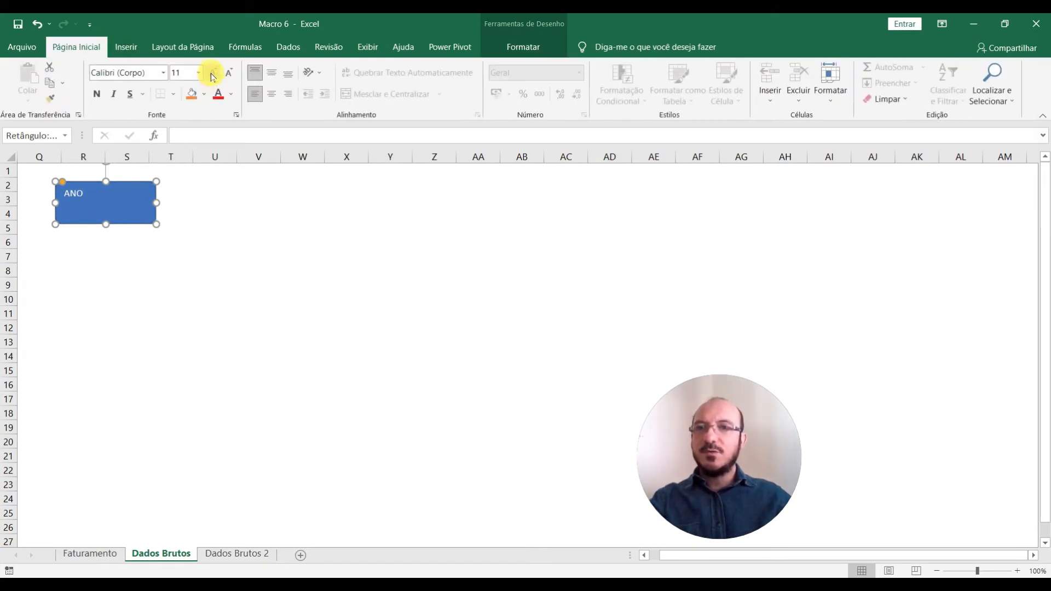
click(198, 72)
click(177, 207)
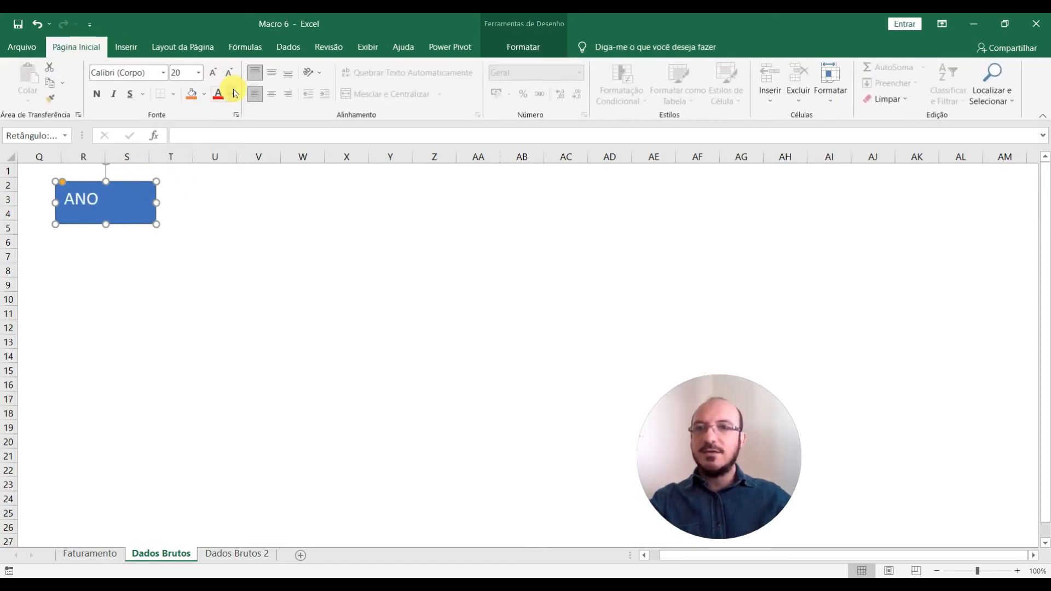
click(268, 97)
drag(157, 224, 139, 212)
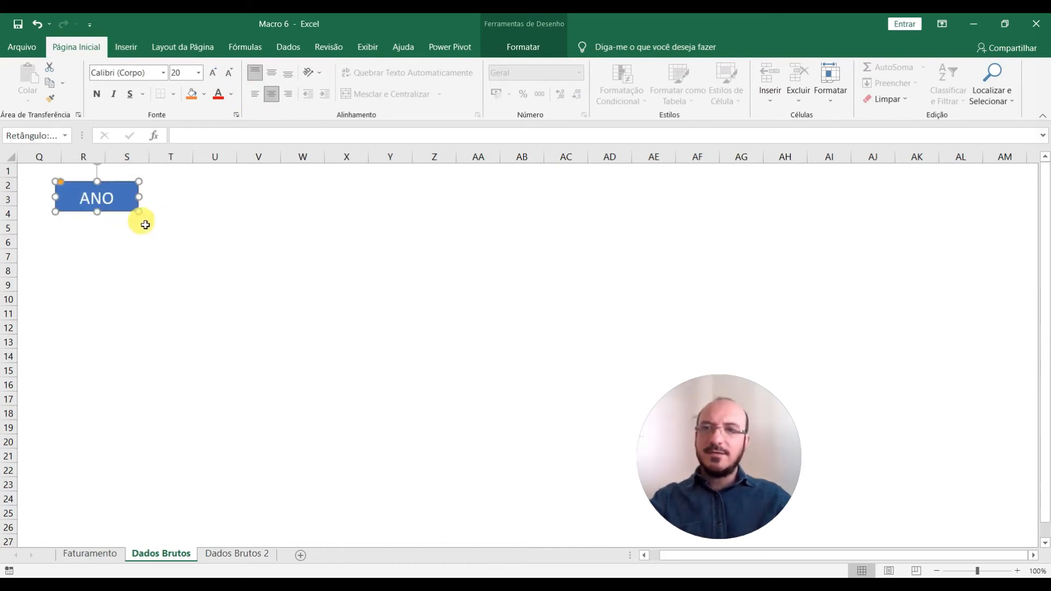
Insert the Atualizar picture from the Imagens folder on this device at cell U4.
click(224, 216)
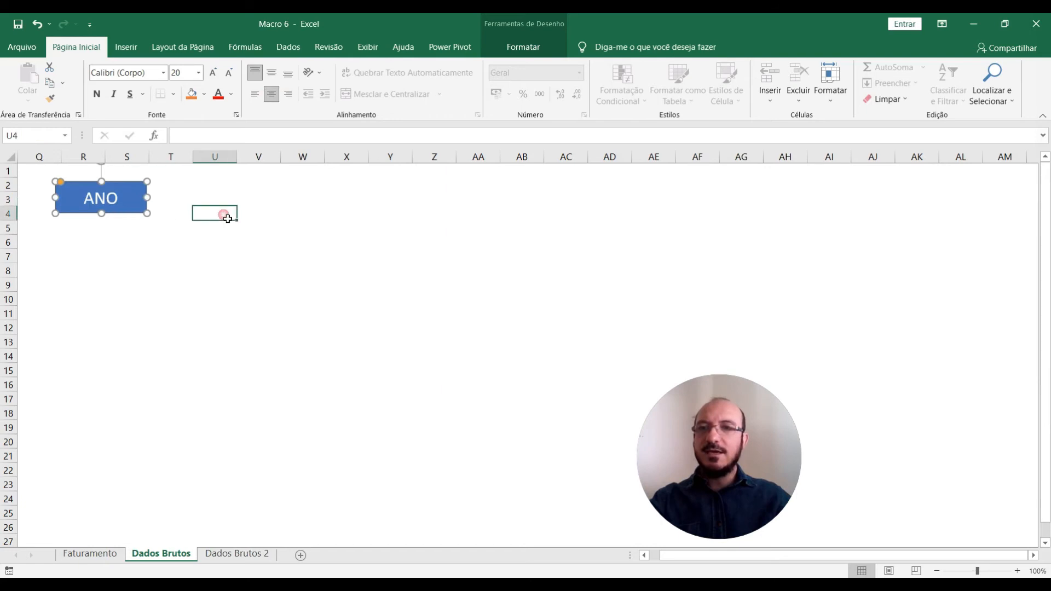
click(127, 47)
click(166, 94)
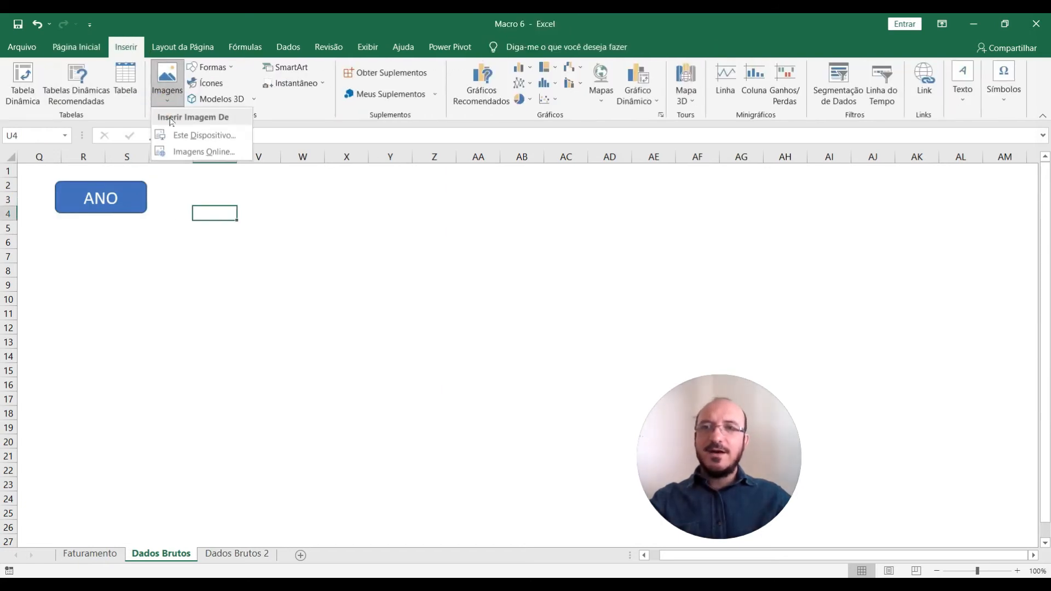
click(183, 135)
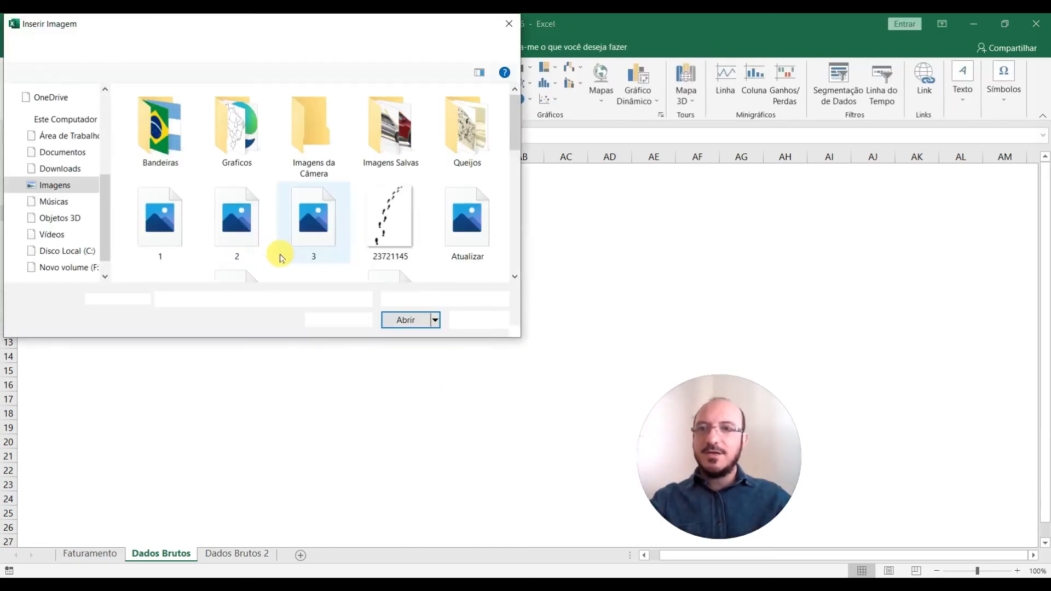
click(467, 219)
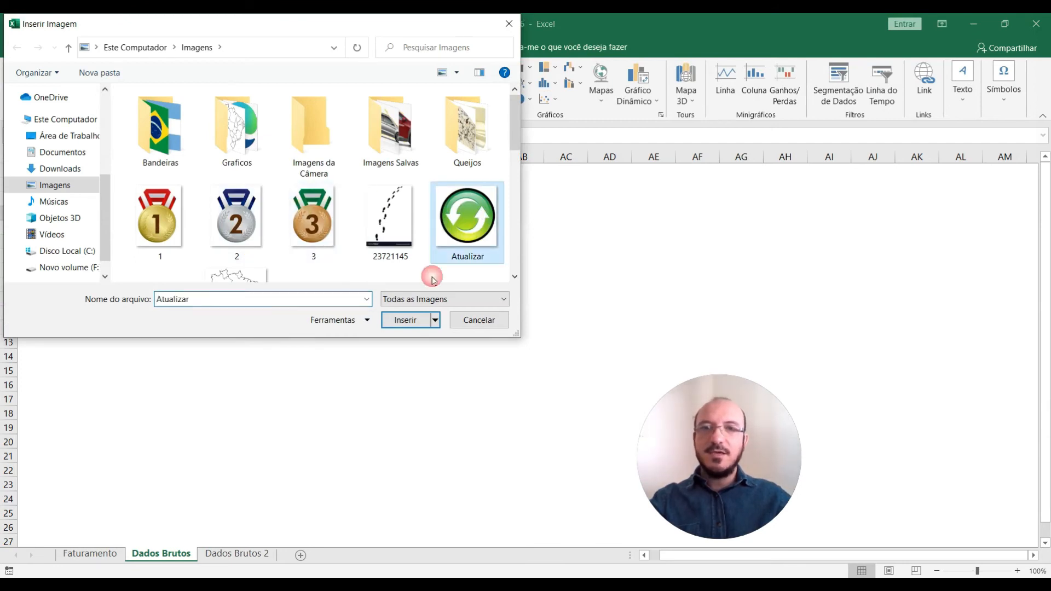
click(405, 320)
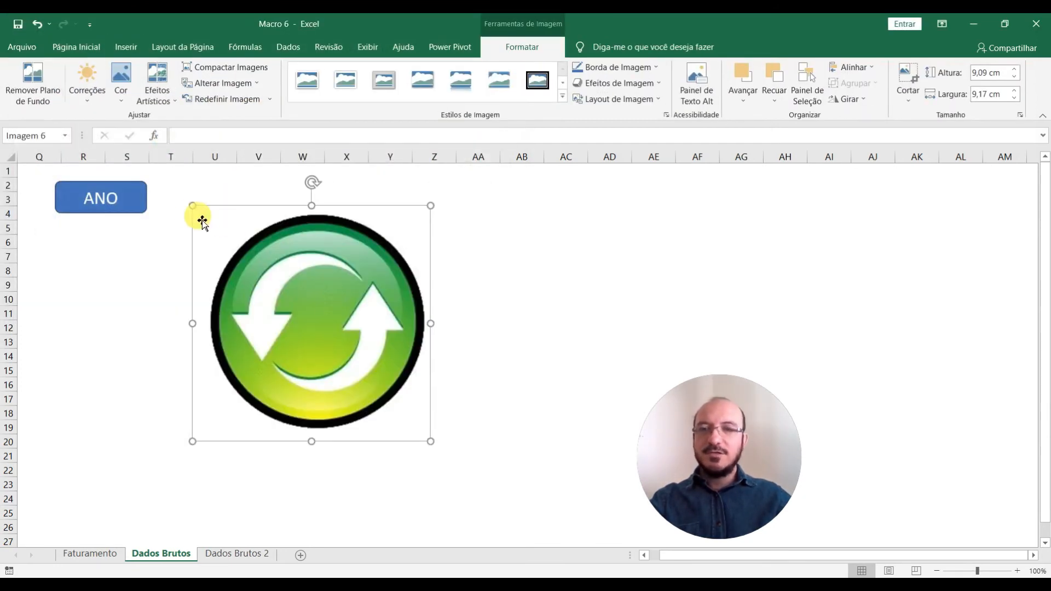
Shrink the refresh picture to about 2.1 by 2.1 cm and place it over column U beside the ANO rectangle.
drag(199, 214, 358, 371)
drag(389, 411, 223, 216)
drag(188, 171, 208, 198)
drag(235, 233, 222, 215)
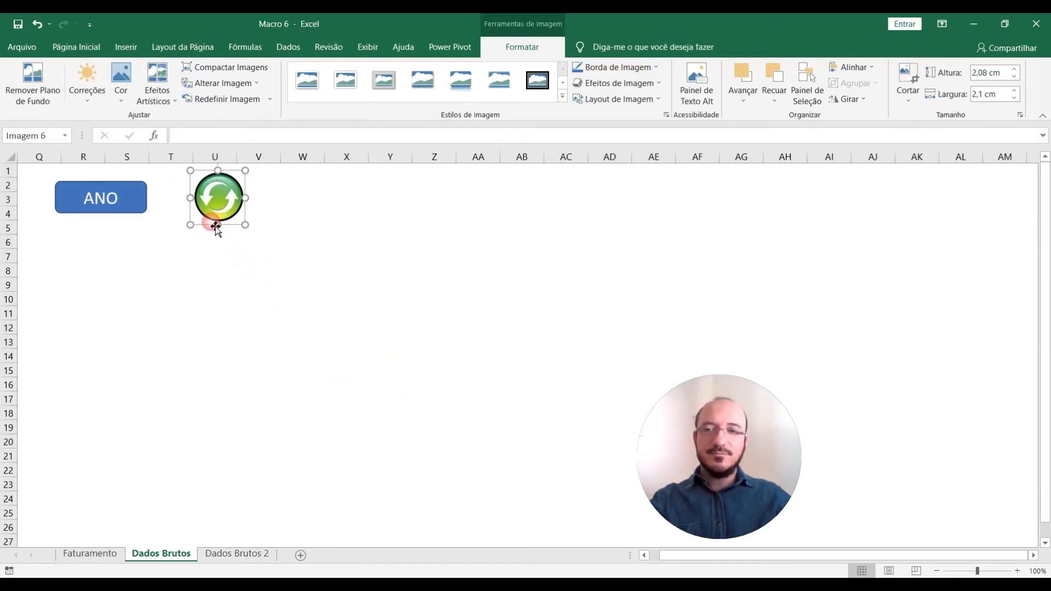
Draw a right-pointing block arrow about 5 by 2.3 cm over columns W to Y, level with the other two buttons.
click(351, 219)
click(126, 46)
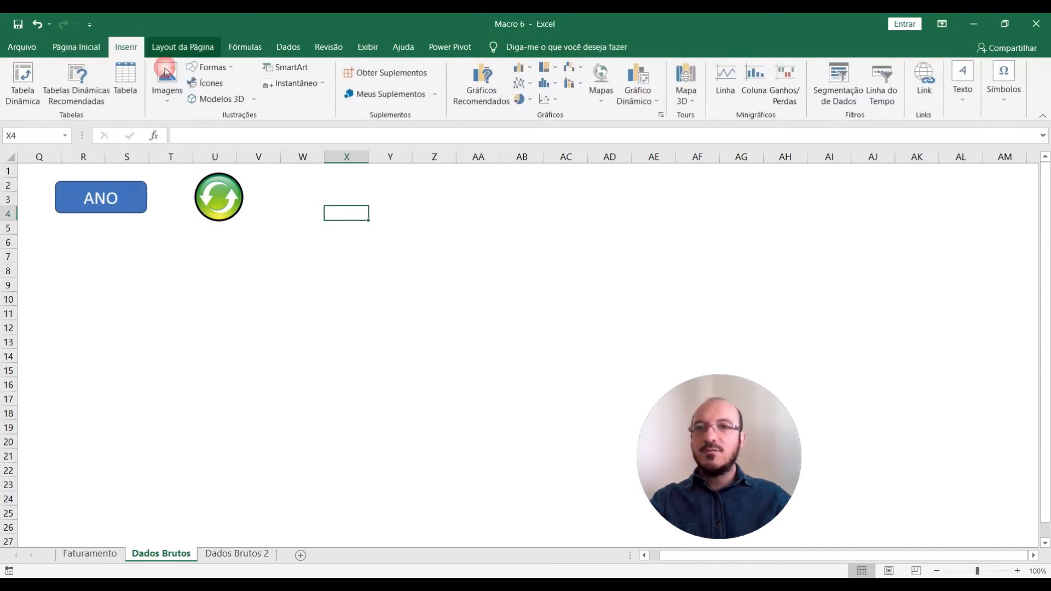
click(210, 67)
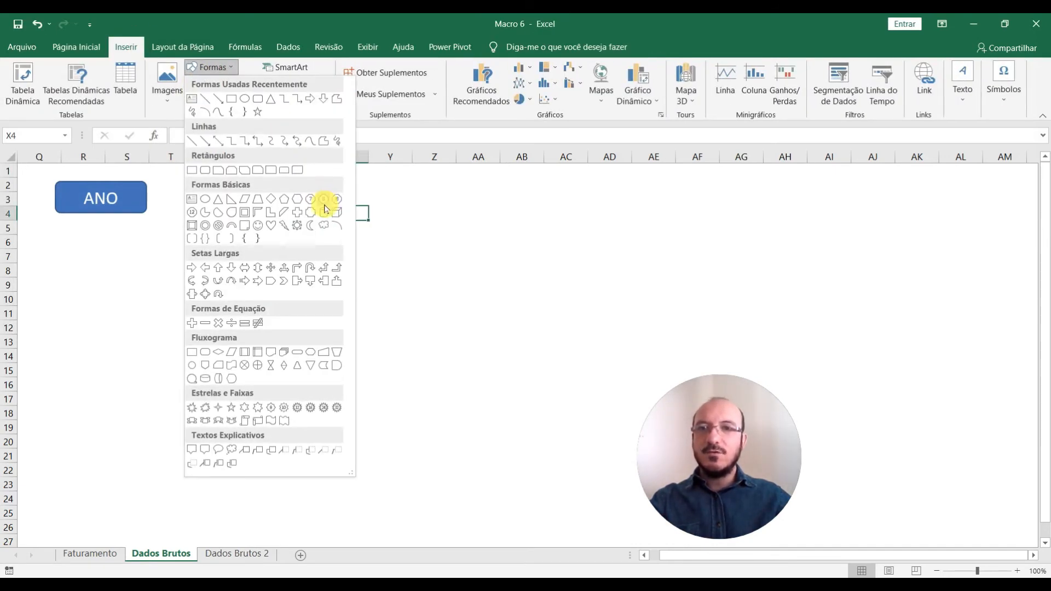
click(310, 99)
drag(291, 185, 430, 253)
drag(355, 221, 352, 204)
Label the block arrow CARROS in capitals and set its text to size 18.
right_click(353, 198)
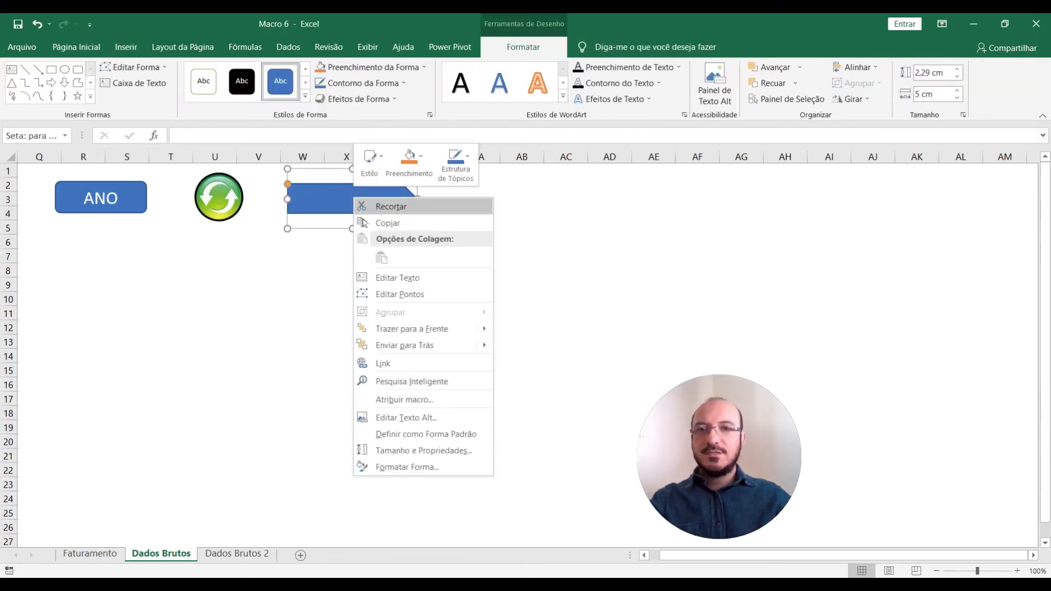
click(392, 277)
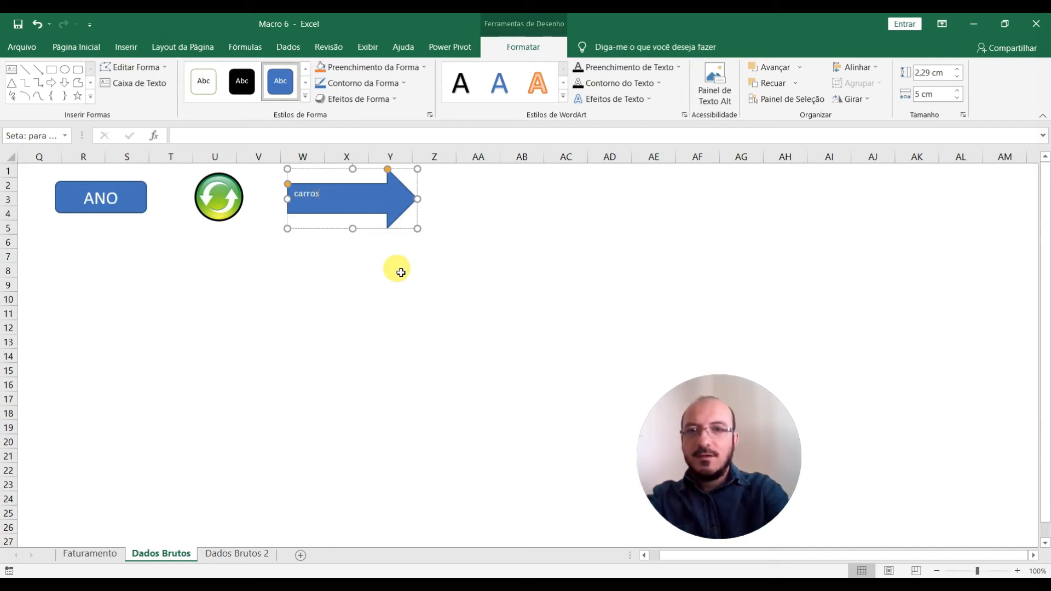
double_click(303, 195)
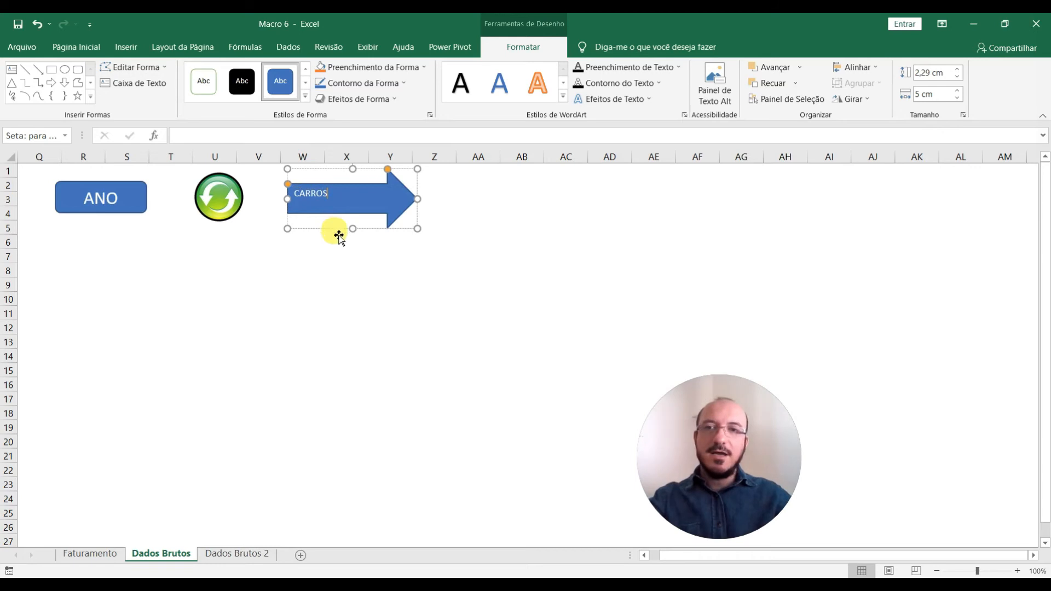
click(68, 46)
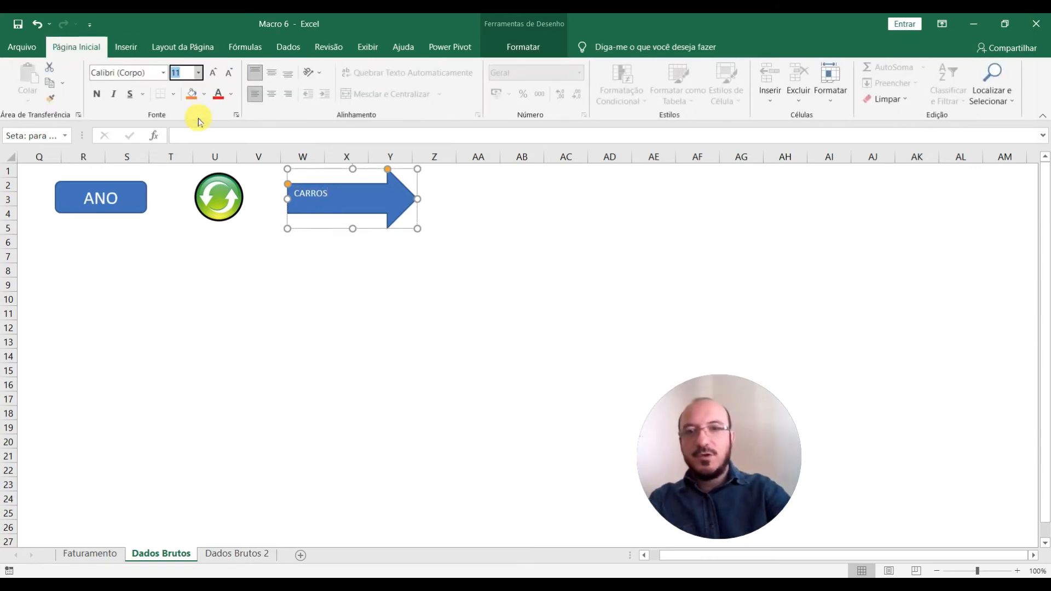
text(18)
key(Return)
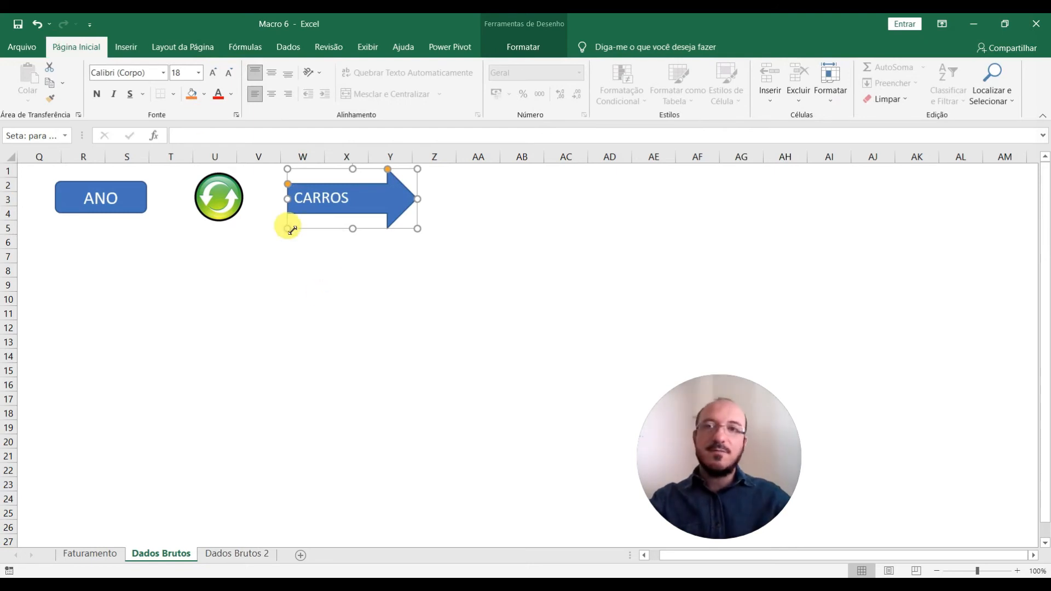
click(308, 255)
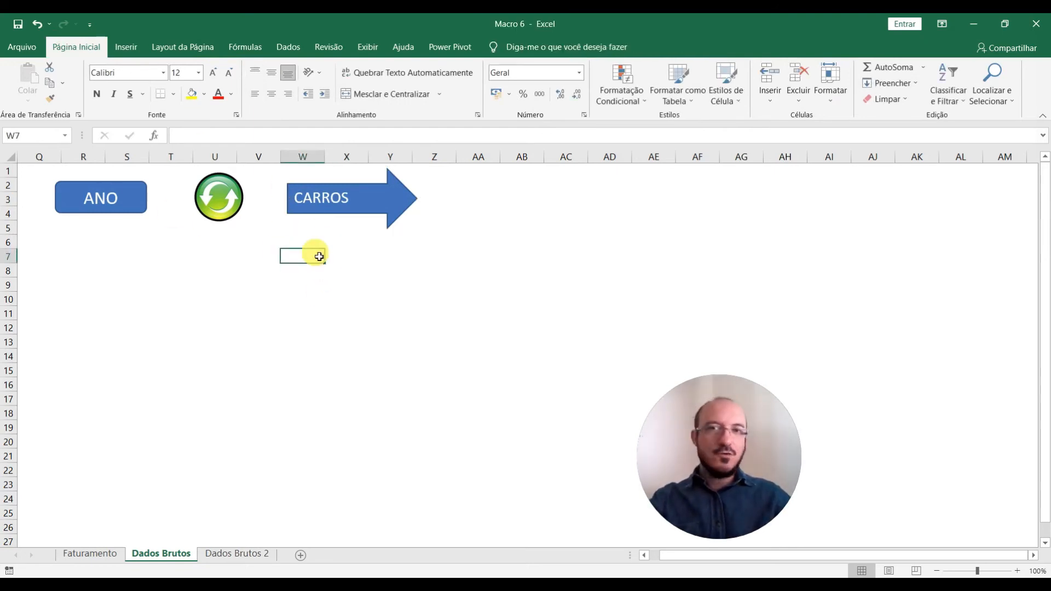
click(218, 300)
click(155, 254)
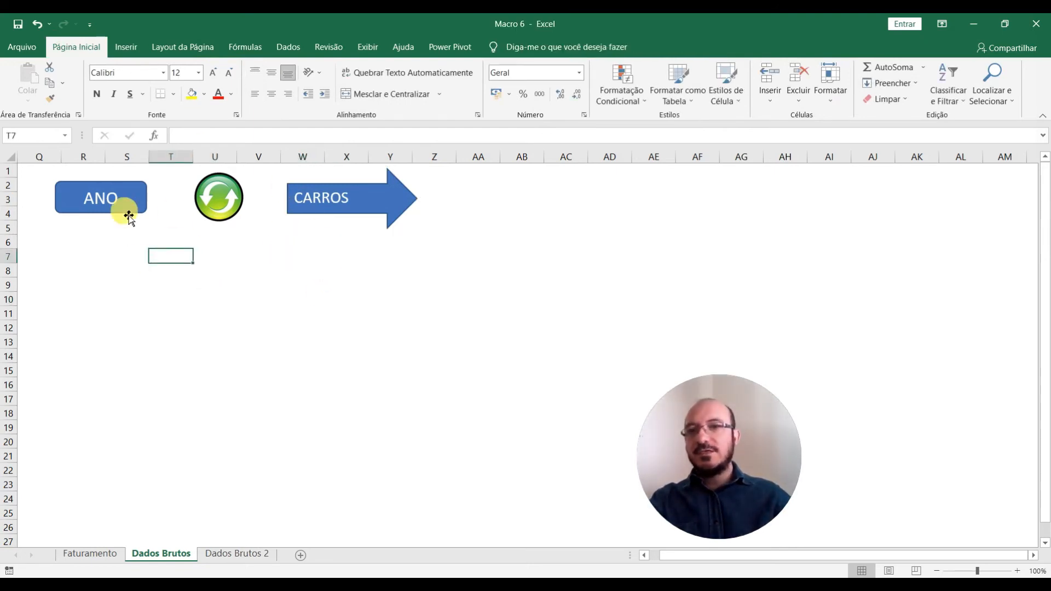
Assign the ano macro to the ANO rectangle.
right_click(128, 215)
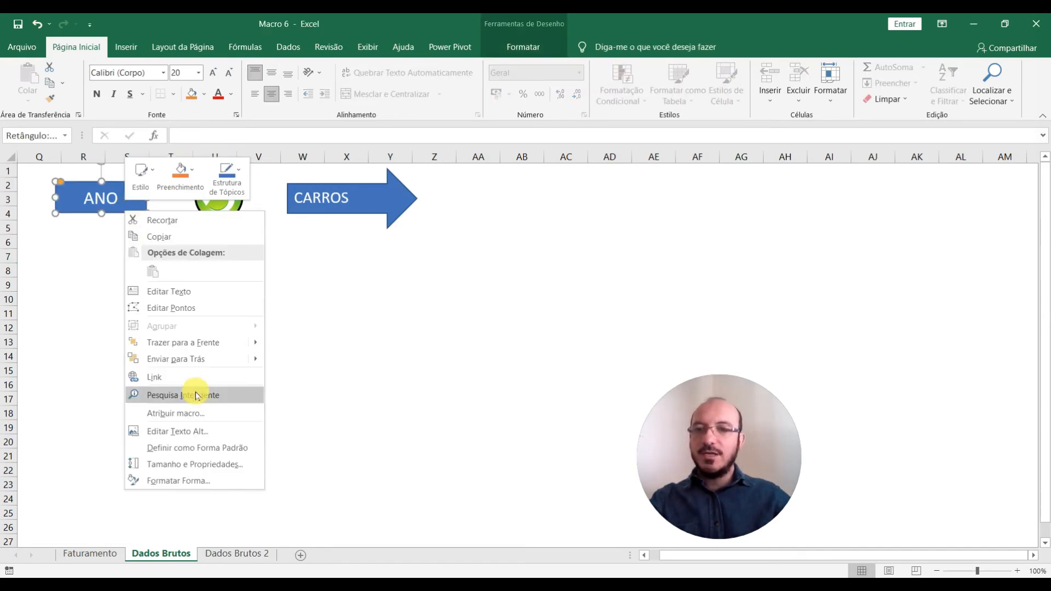
click(181, 413)
click(102, 332)
click(237, 517)
Assign the filial macro to the green refresh picture.
right_click(220, 203)
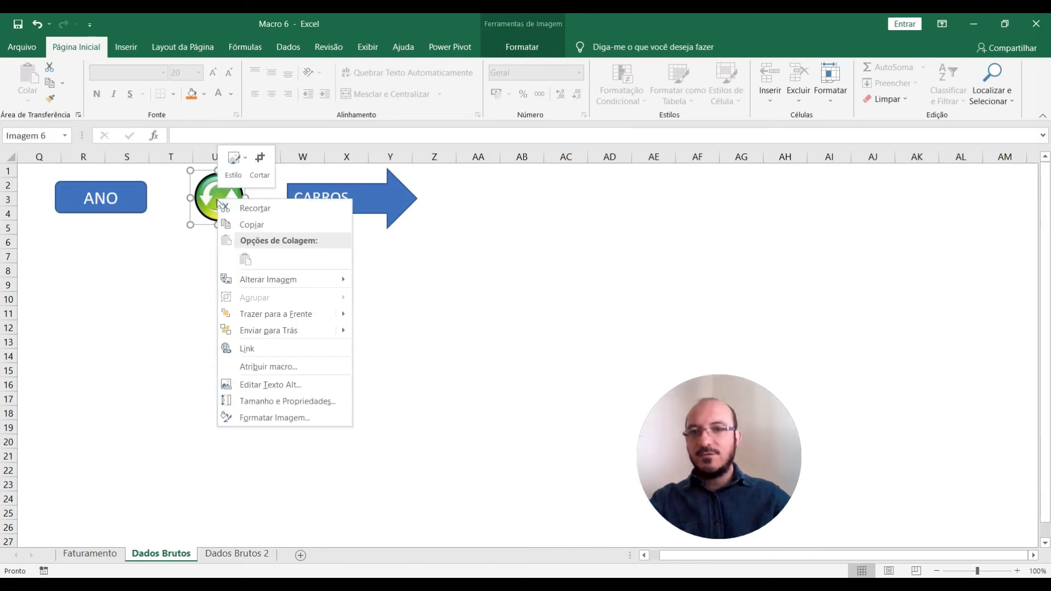
click(281, 367)
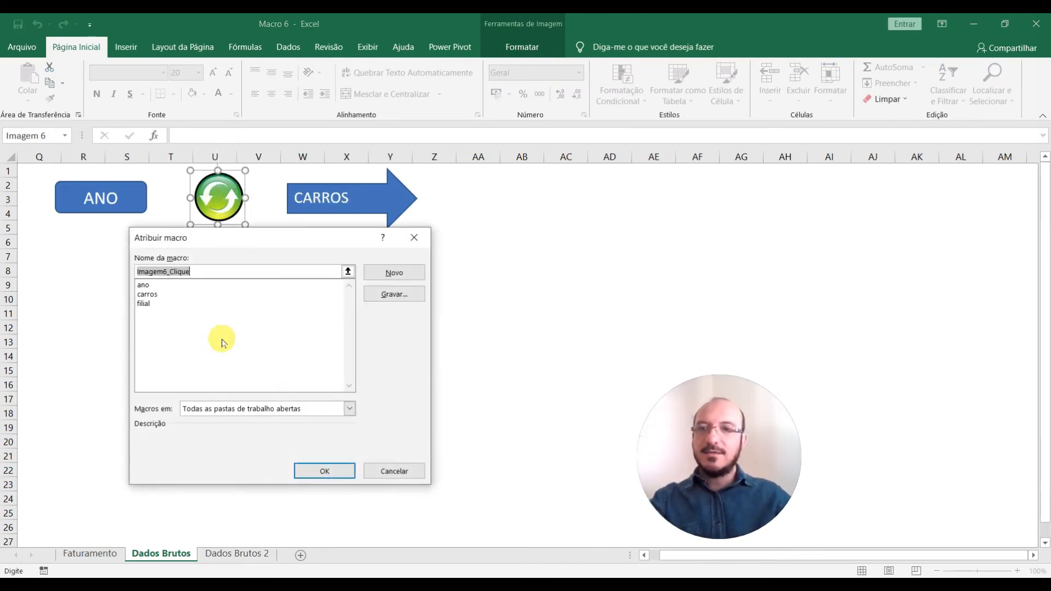
click(146, 305)
click(325, 470)
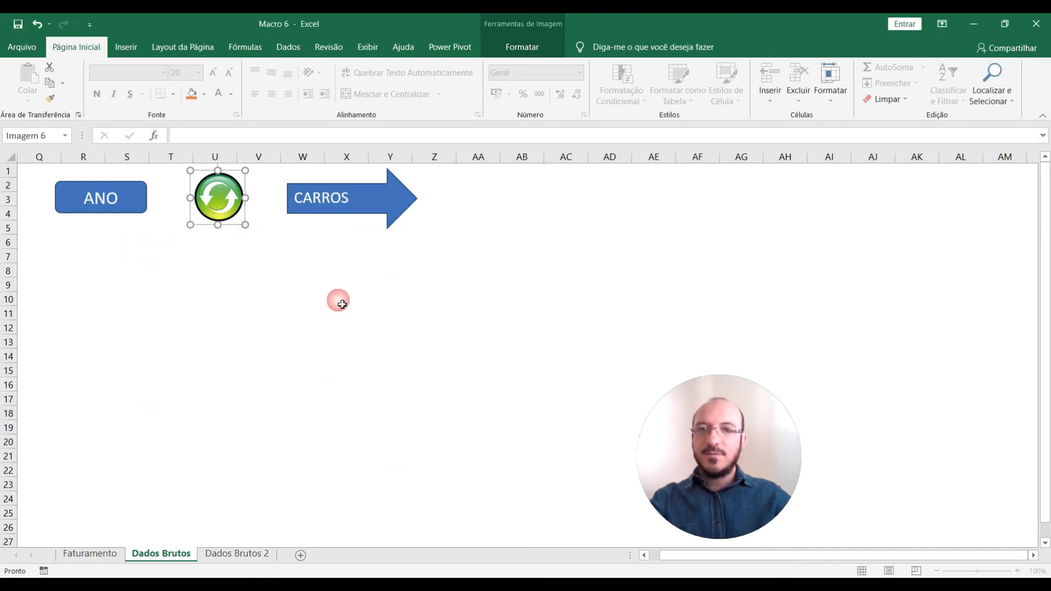
Assign the carros macro to the CARROS arrow and deselect the shape.
right_click(352, 216)
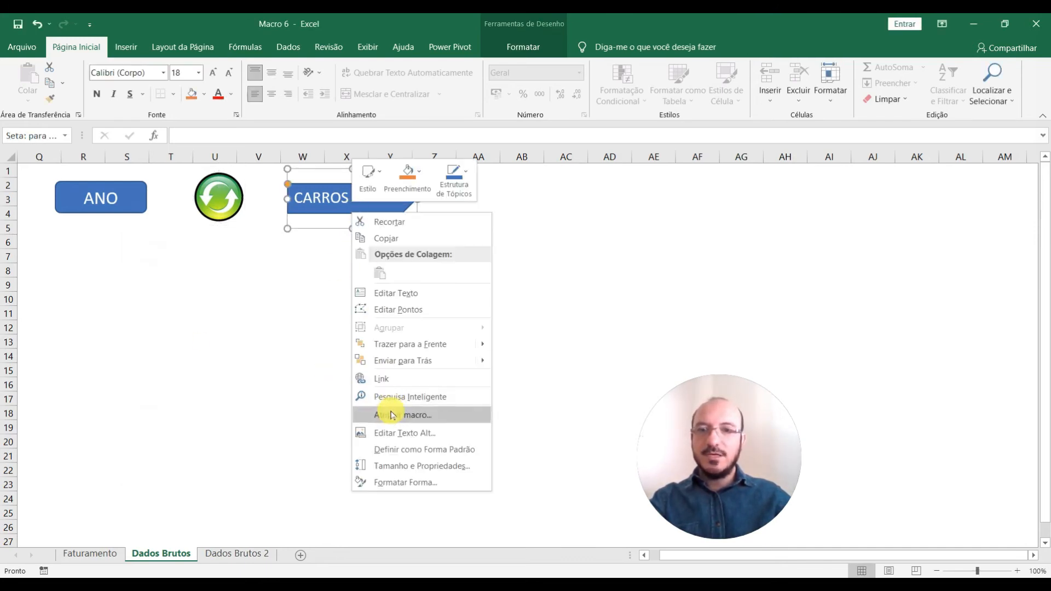
click(387, 411)
click(256, 341)
click(436, 516)
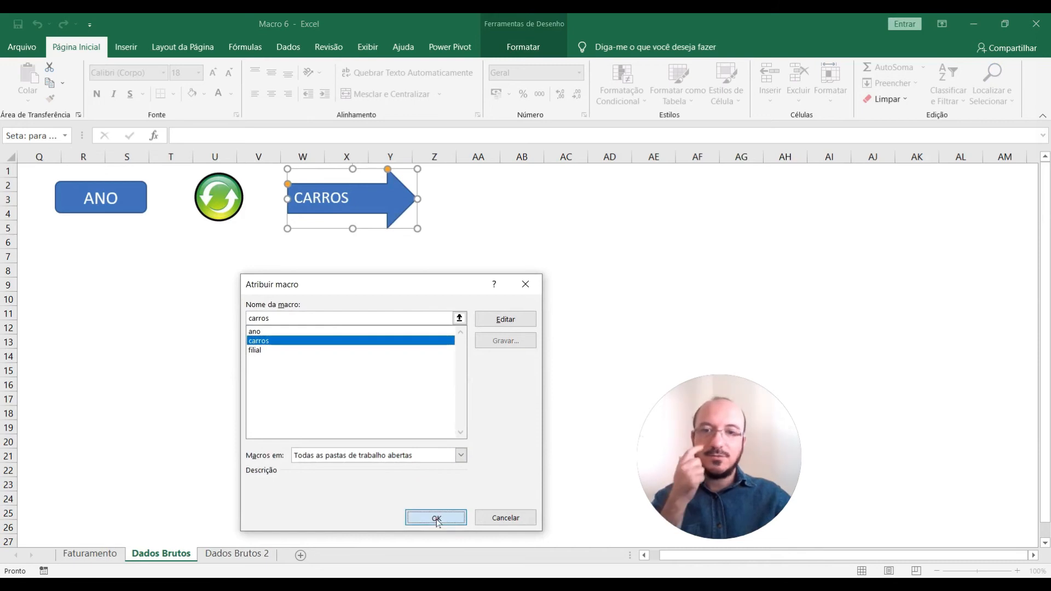
click(233, 347)
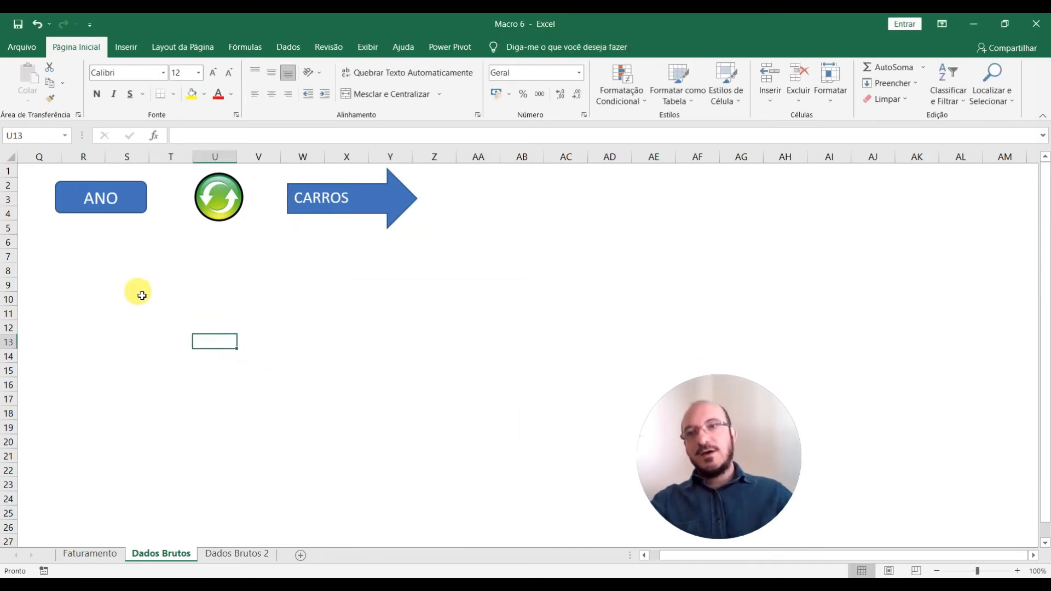
Run the macro behind the ANO rectangle to insert the chart of cars by year.
click(120, 215)
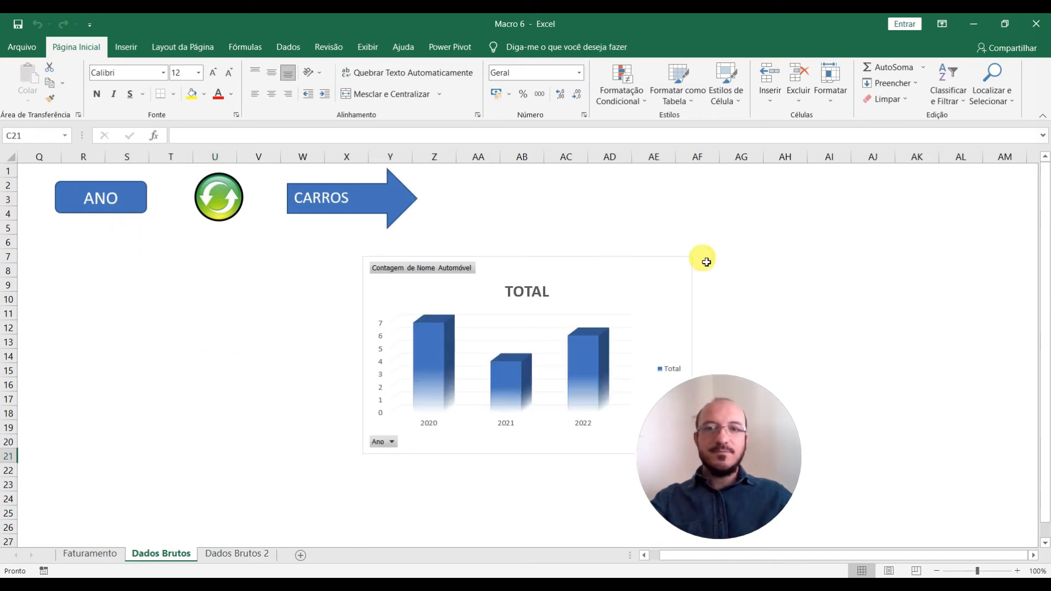
drag(723, 451, 845, 453)
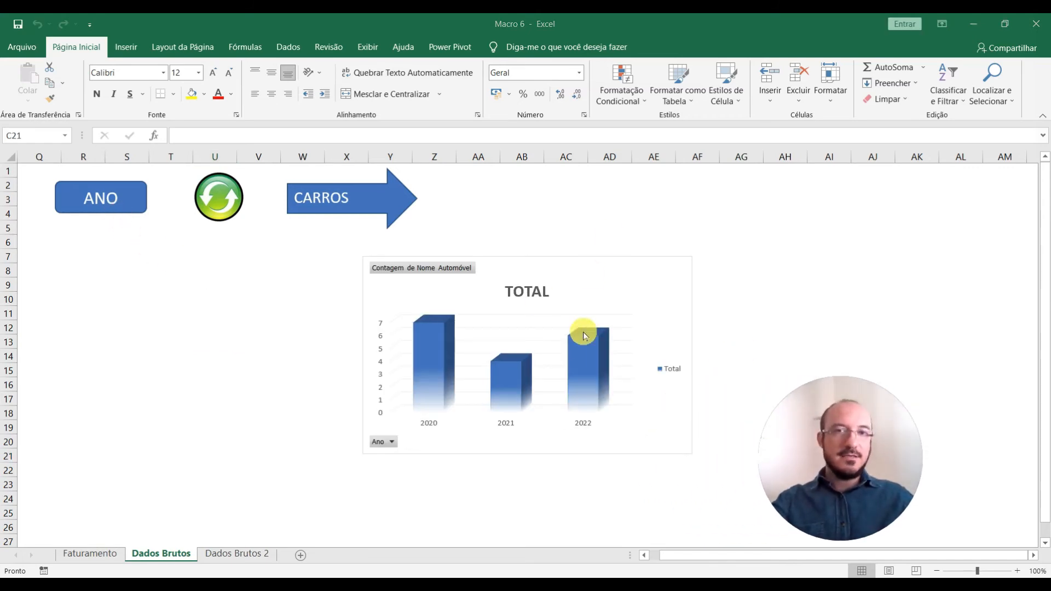
scroll(218, 368, up, 1)
scroll(219, 368, up, 1)
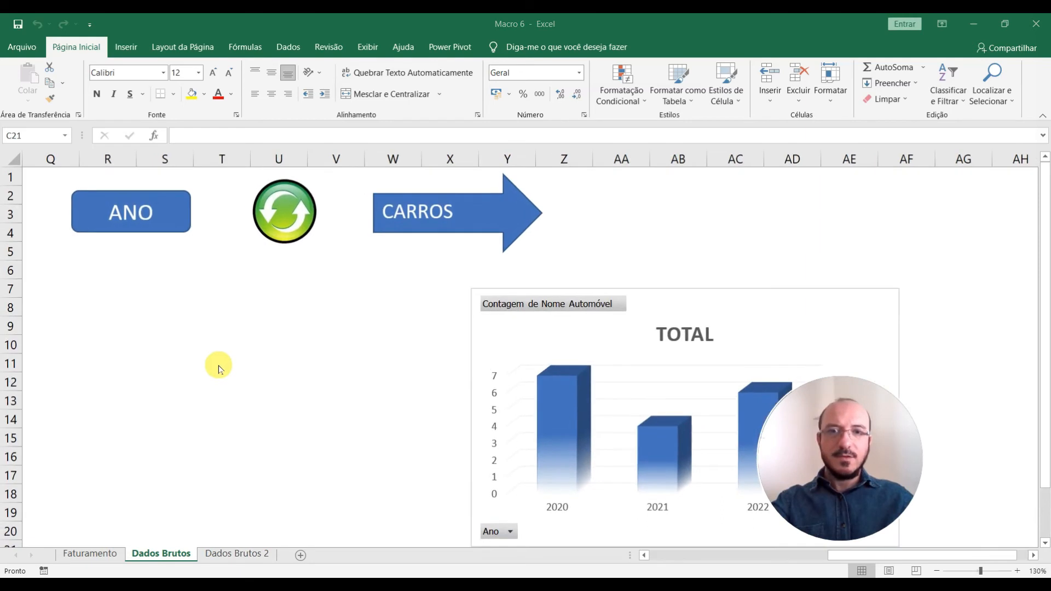
scroll(235, 366, up, 1)
scroll(235, 366, down, 1)
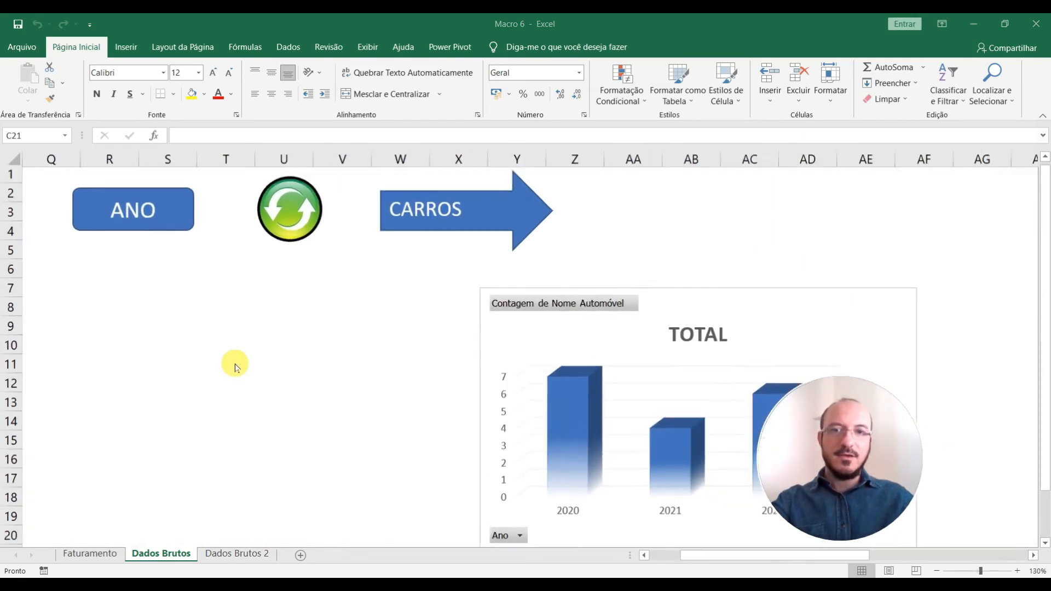
drag(783, 435, 75, 436)
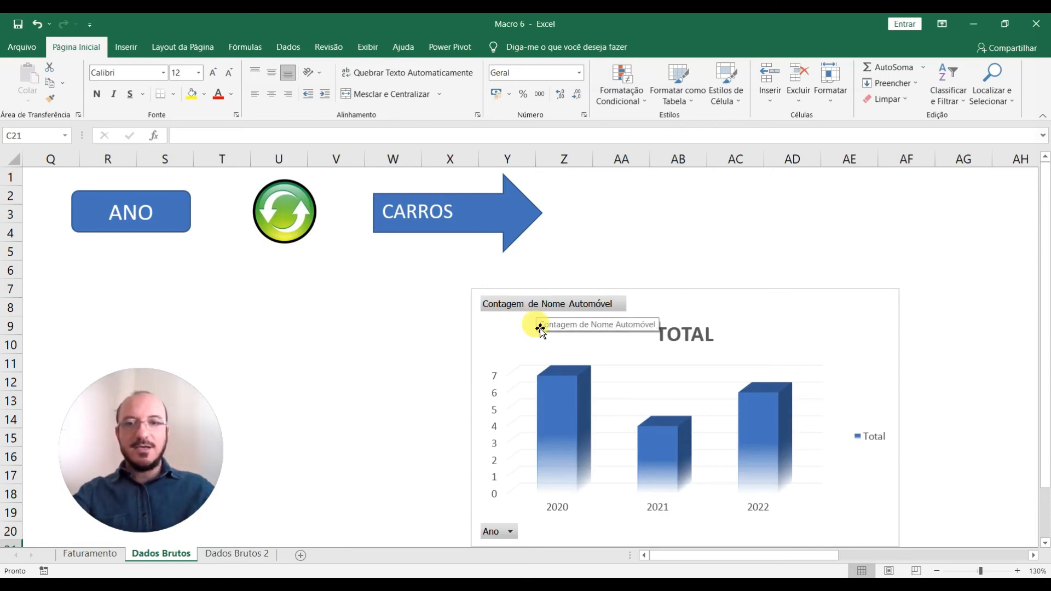
Filter the pivot chart's Ano field to only the year 2020.
click(512, 538)
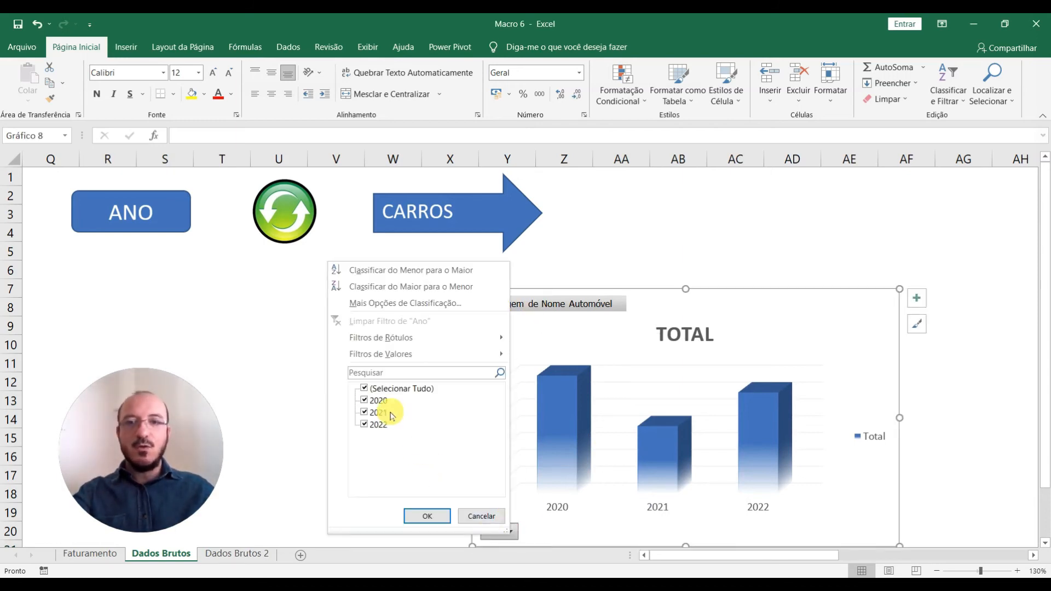
click(364, 400)
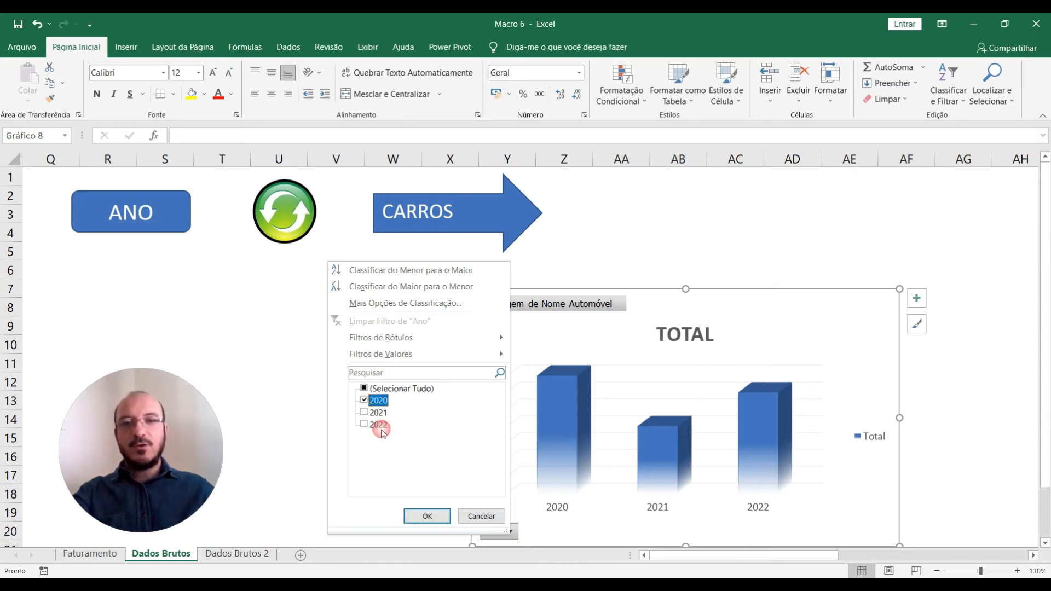
click(430, 516)
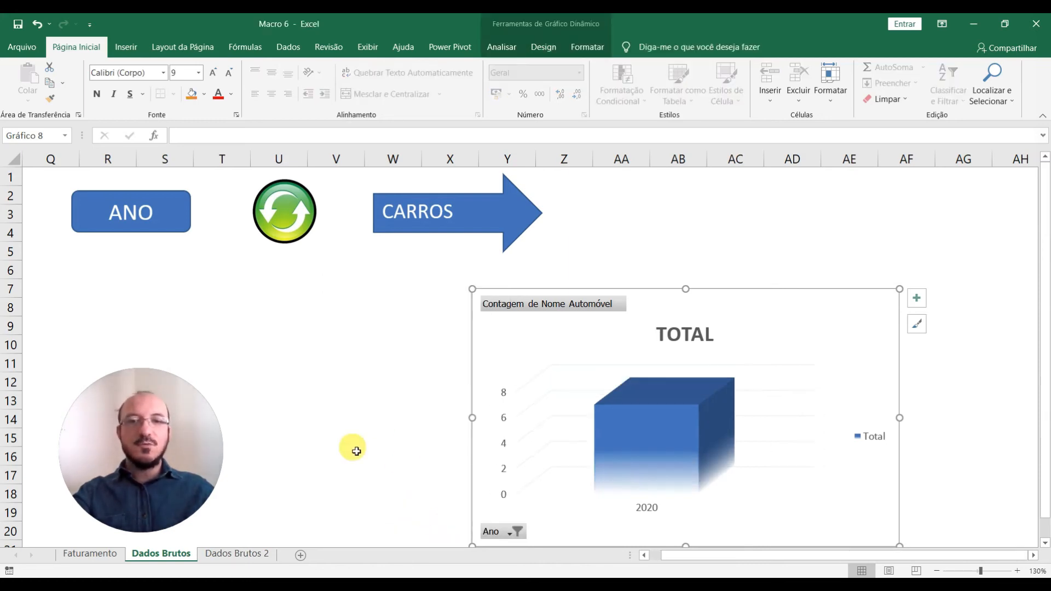
Add 2022 to the chart's Ano filter alongside 2020.
click(512, 539)
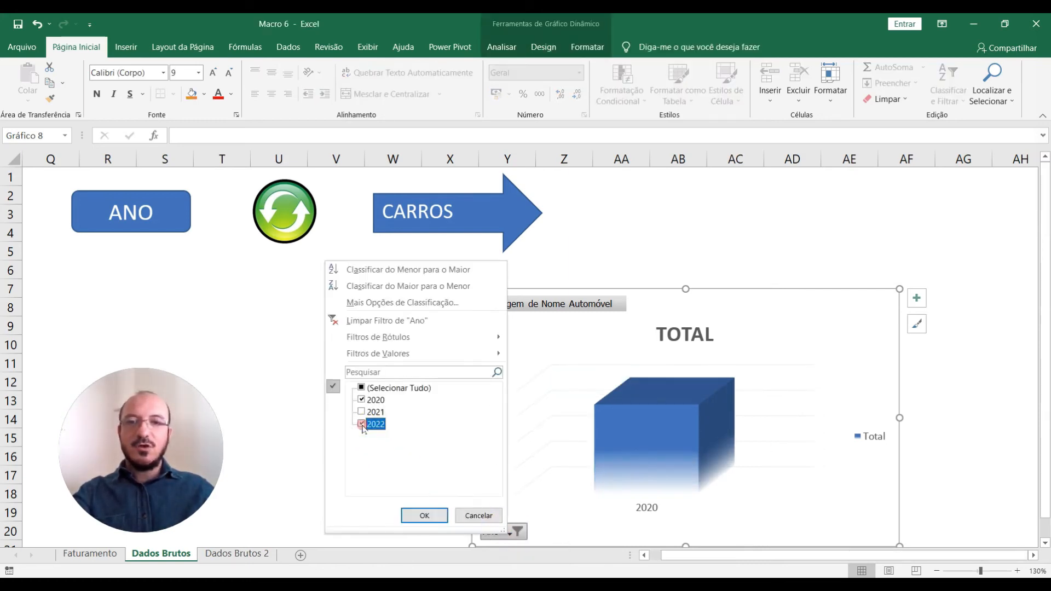
click(426, 517)
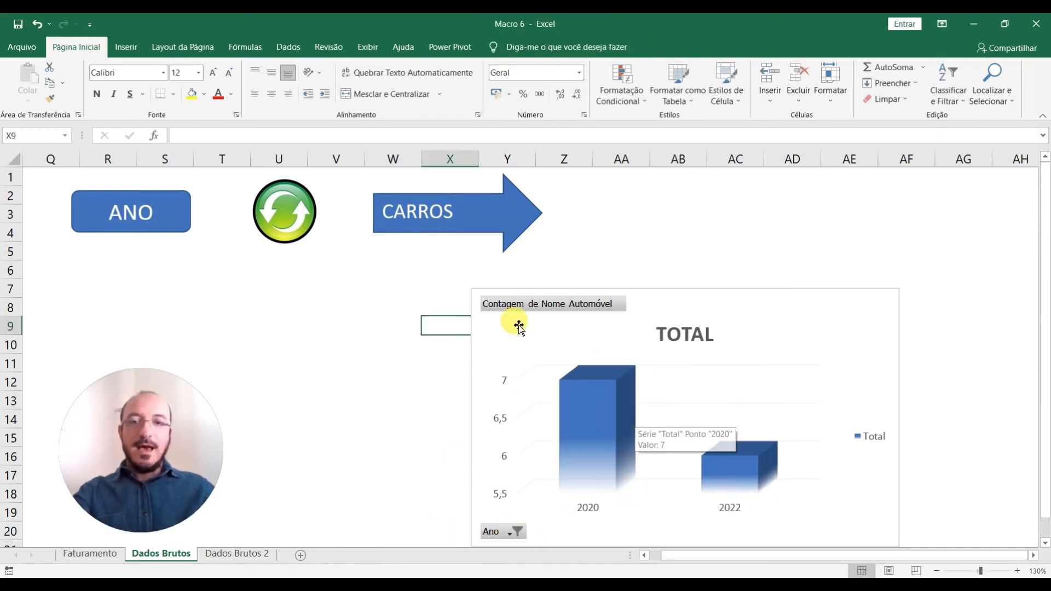
click(434, 386)
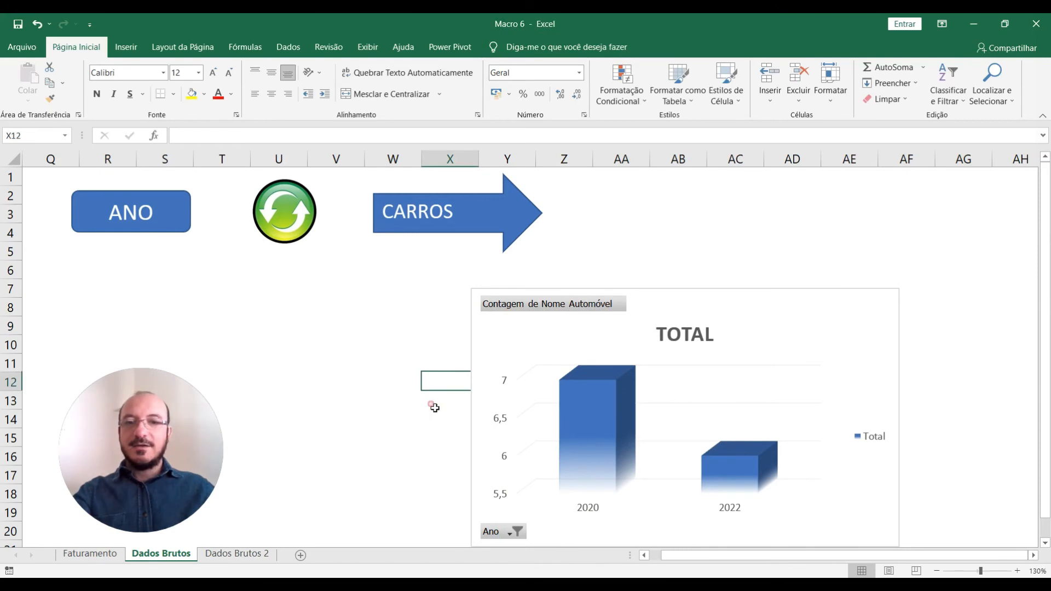
Change the chart's Ano filter to include only 2021 and 2022.
click(511, 536)
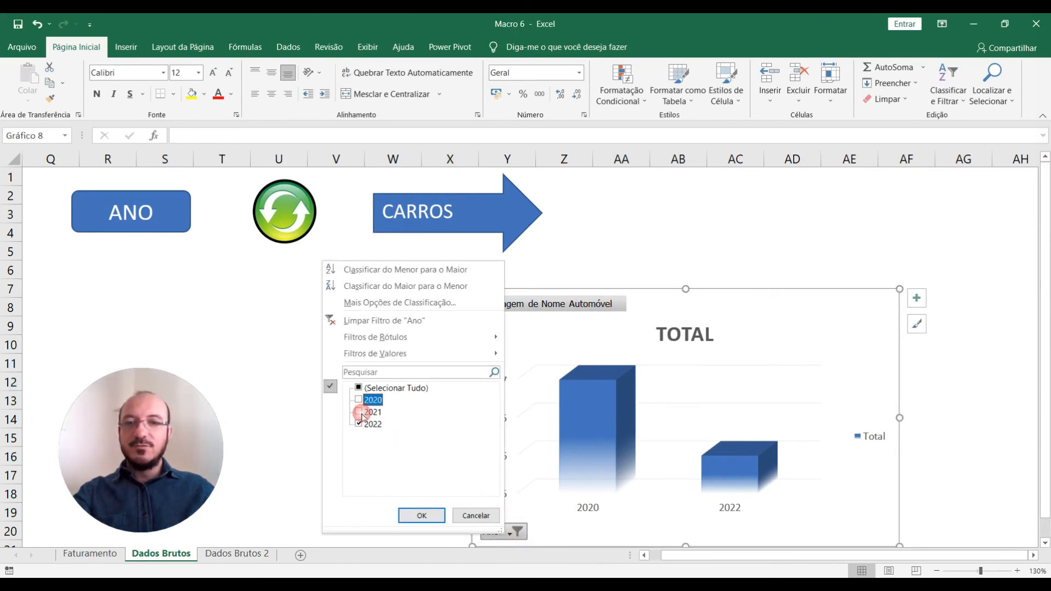
click(421, 517)
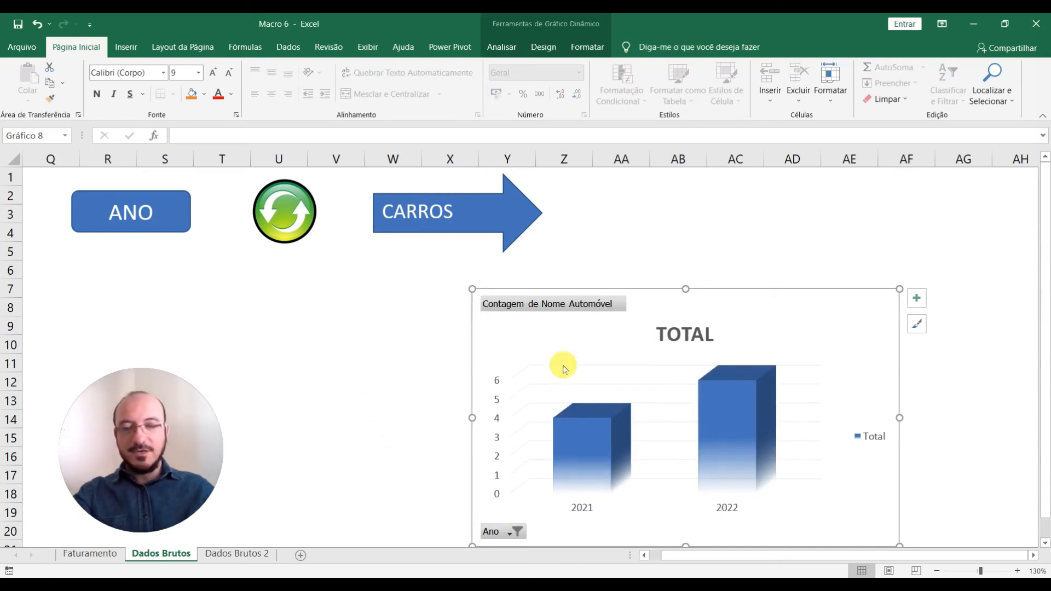
Run the macro behind the green refresh picture to insert the doughnut chart of profit by Unidade.
click(434, 377)
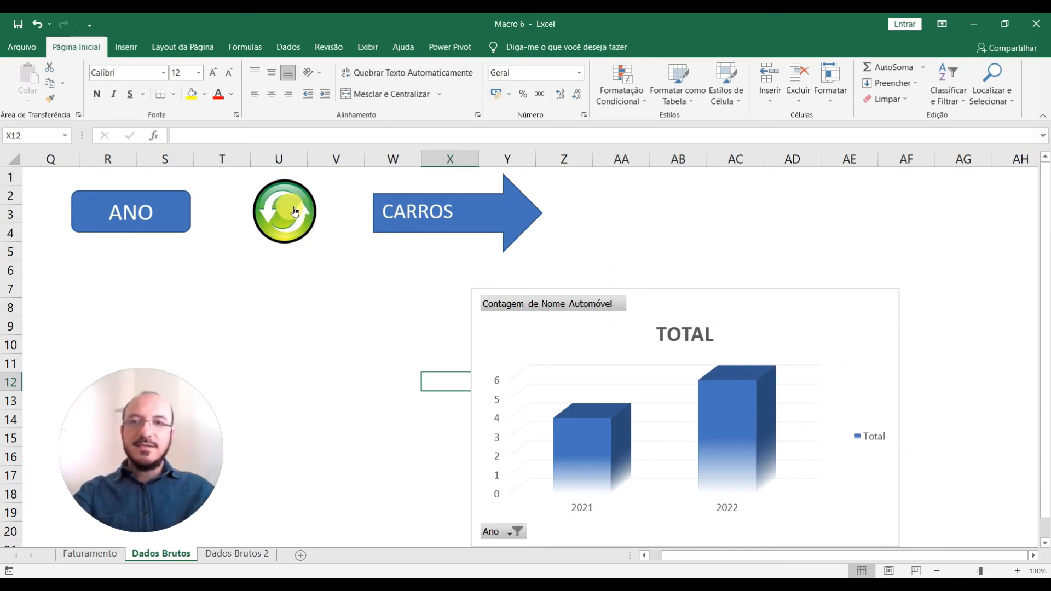
click(291, 213)
scroll(443, 328, up, 4)
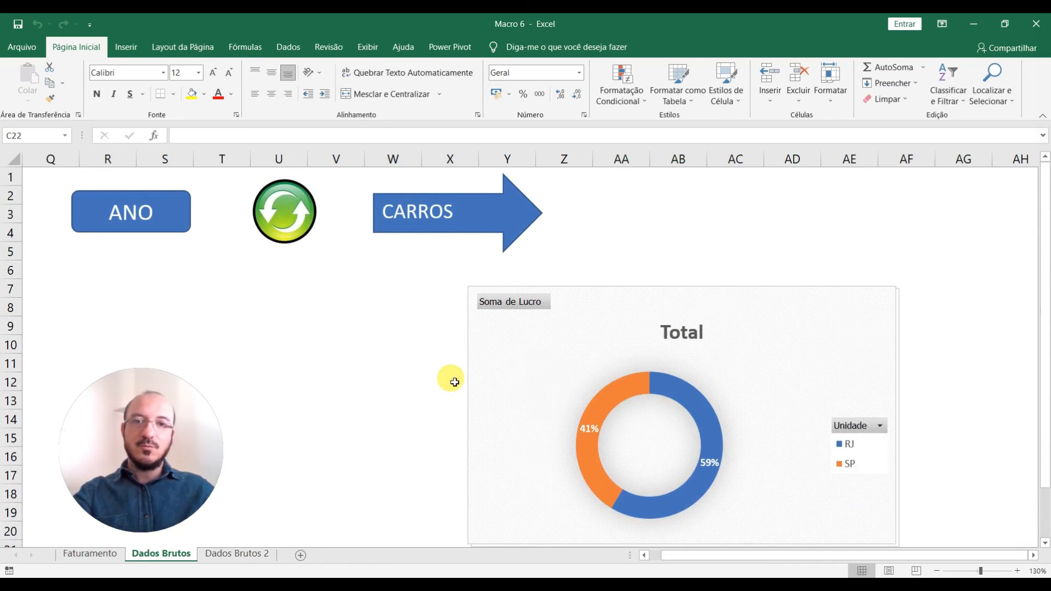
scroll(454, 380, down, 1)
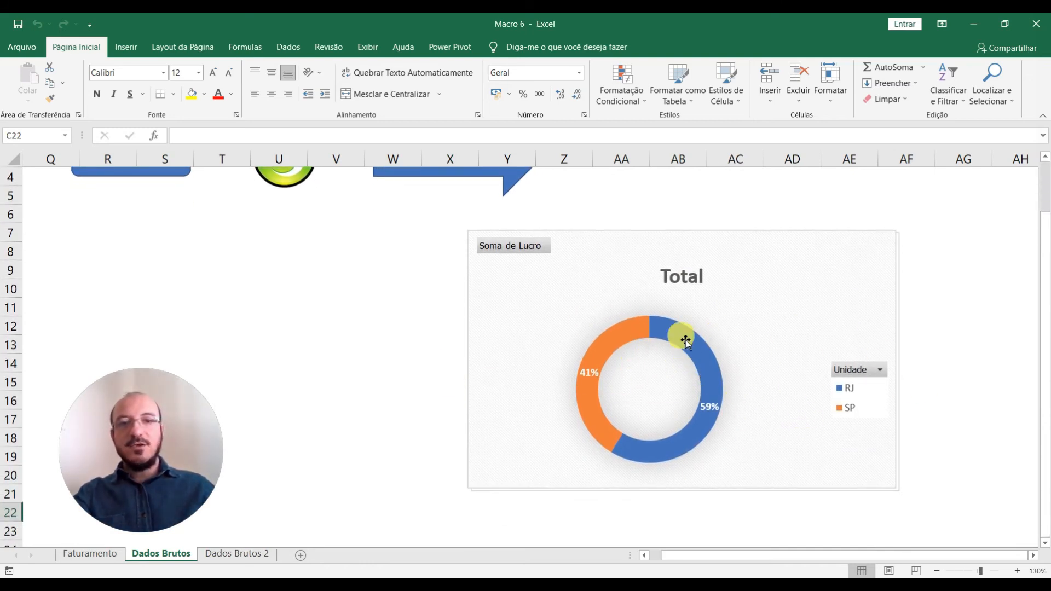
Filter the doughnut chart's Unidade field to only RJ.
click(872, 374)
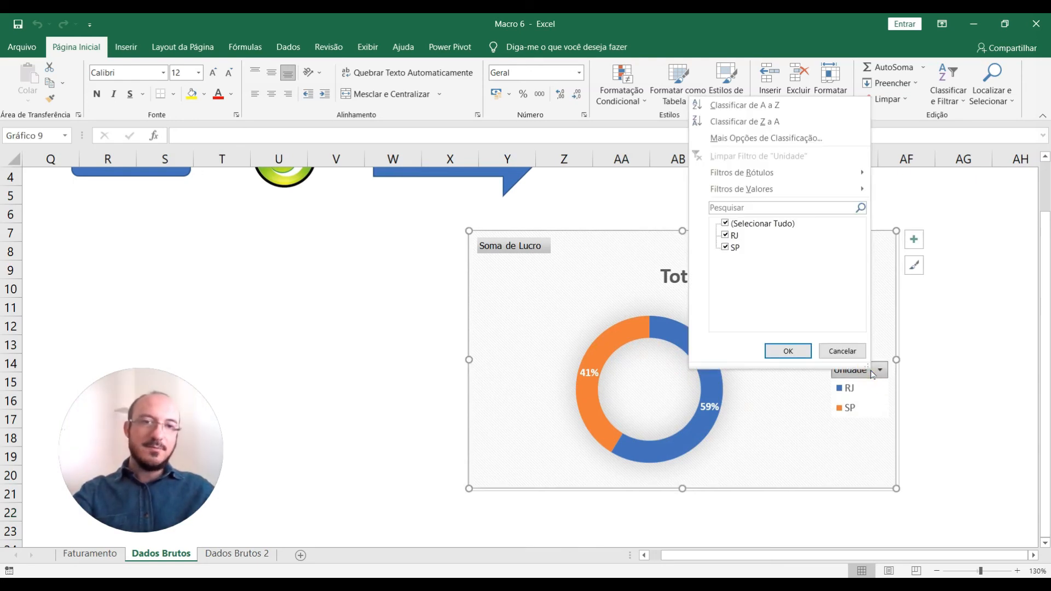
click(721, 224)
click(725, 235)
click(784, 350)
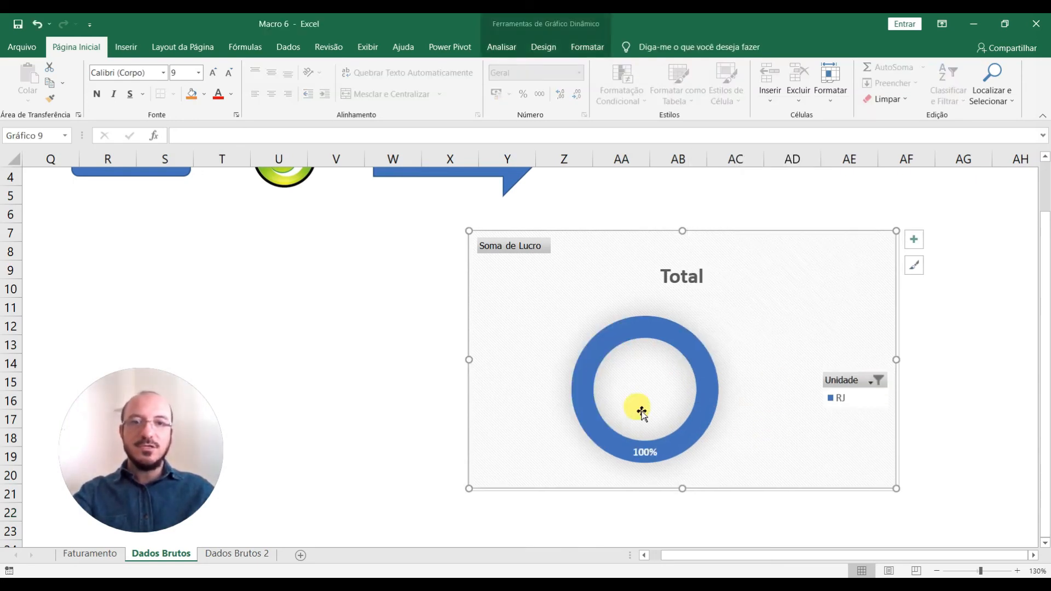
Restore both RJ and SP in the doughnut chart's Unidade filter.
click(873, 380)
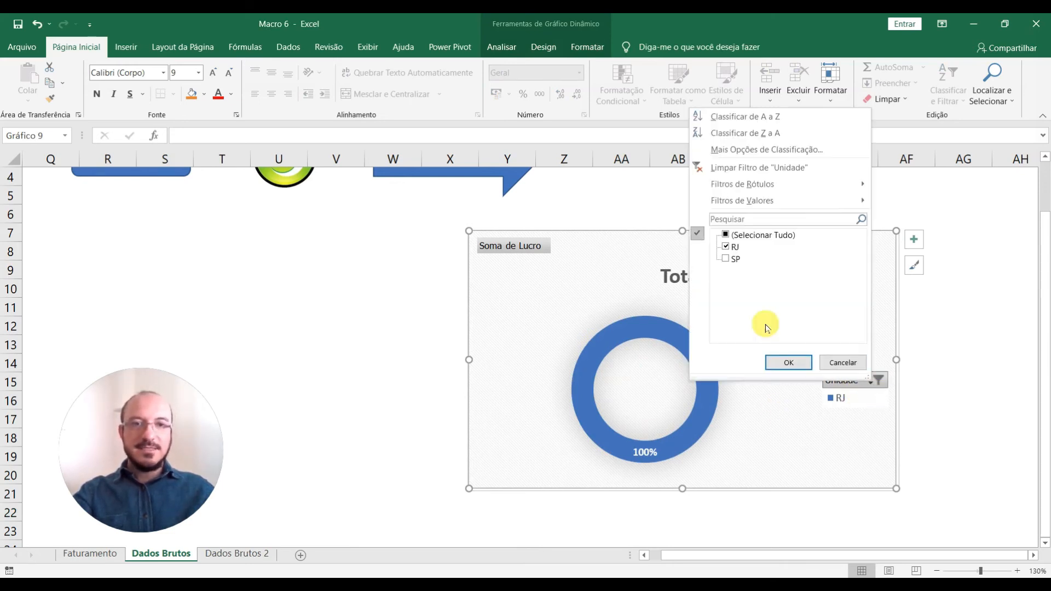
click(787, 367)
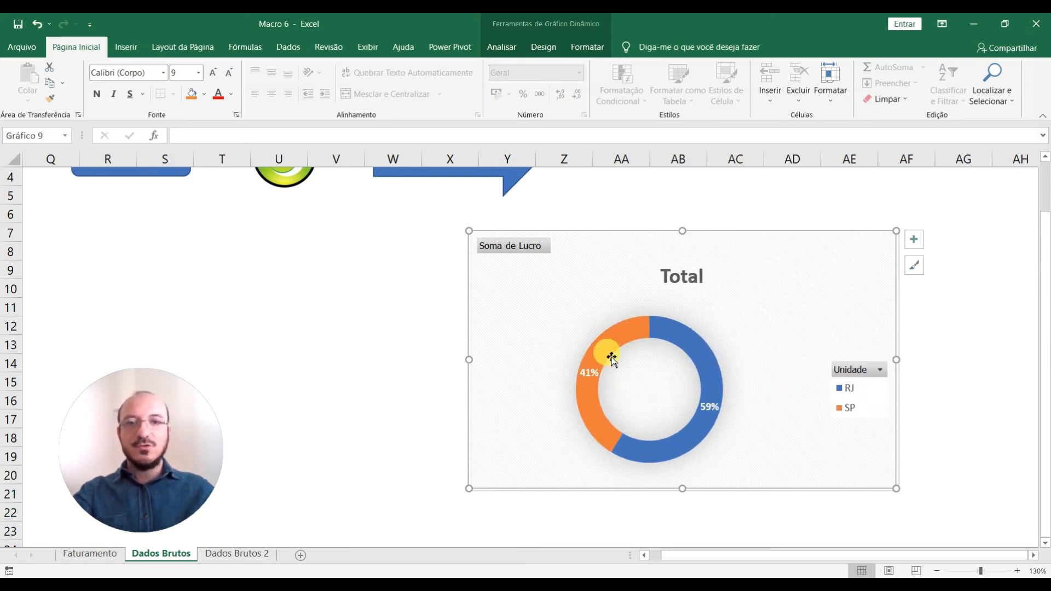
scroll(373, 363, up, 1)
click(371, 359)
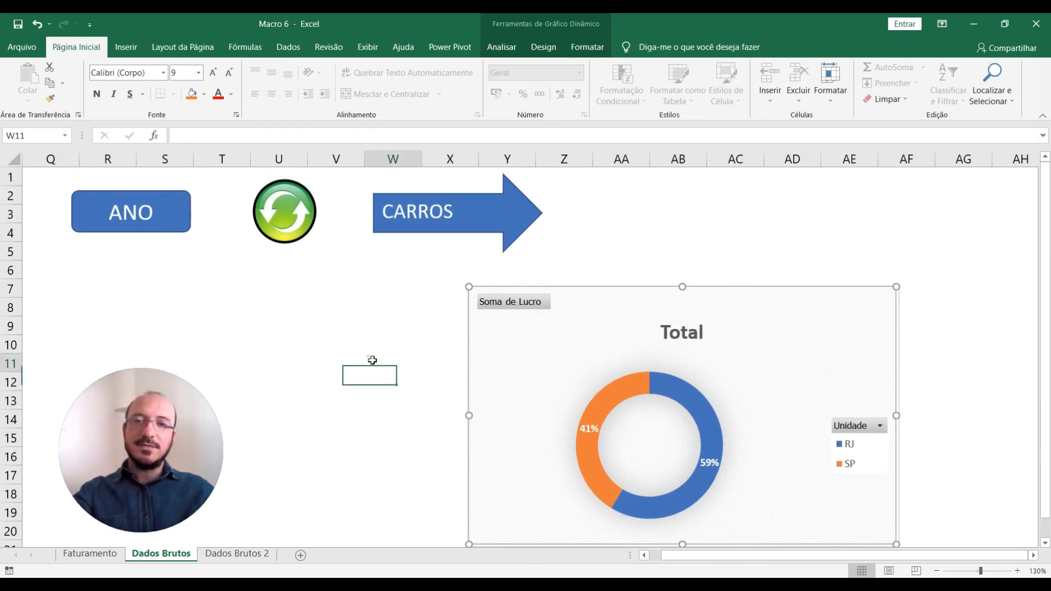
Run the macro behind the CARROS arrow to insert the bar chart of average profit by car.
click(442, 237)
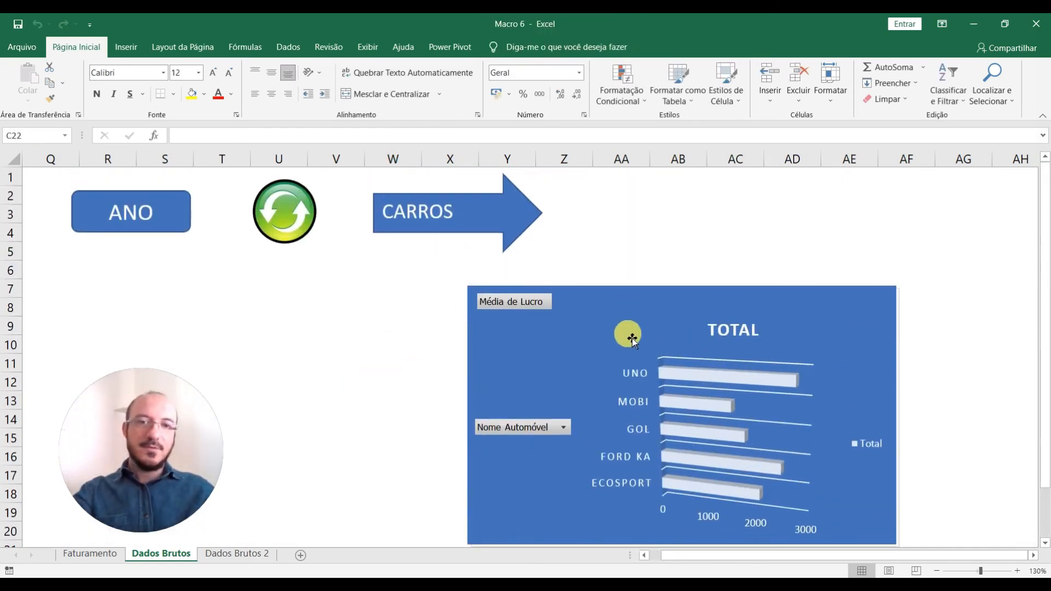
scroll(613, 340, down, 1)
scroll(562, 384, up, 1)
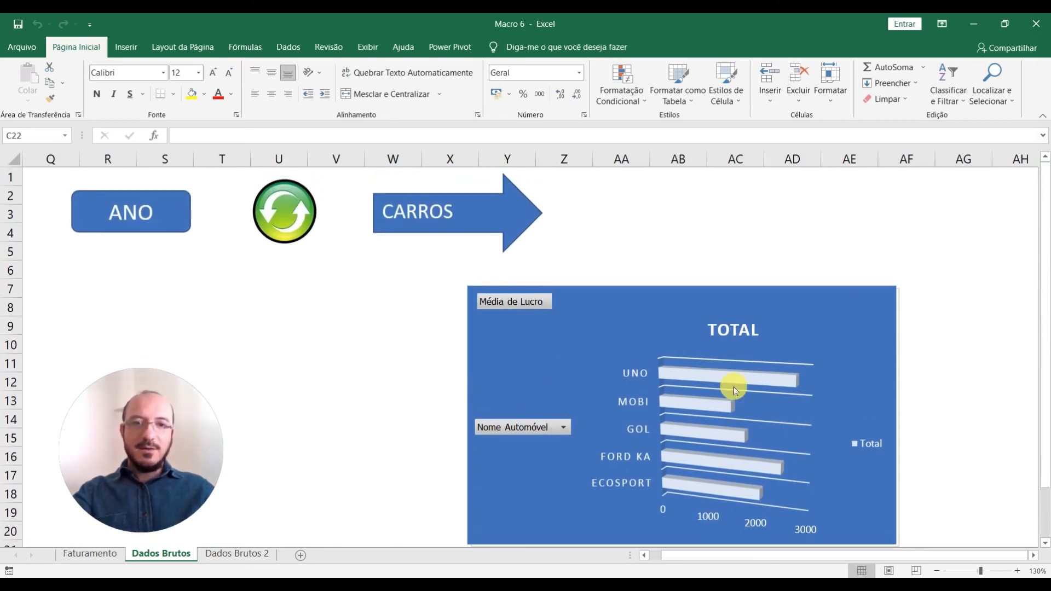
Filter the bar chart's Nome Automóvel field to only Ecosport and Gol.
click(563, 428)
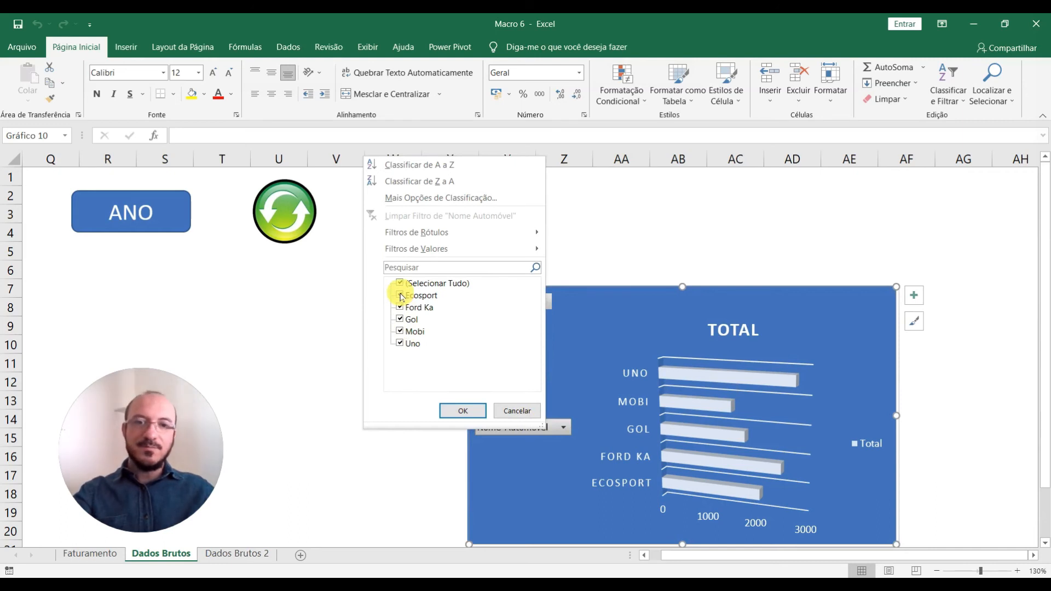
click(400, 332)
click(400, 307)
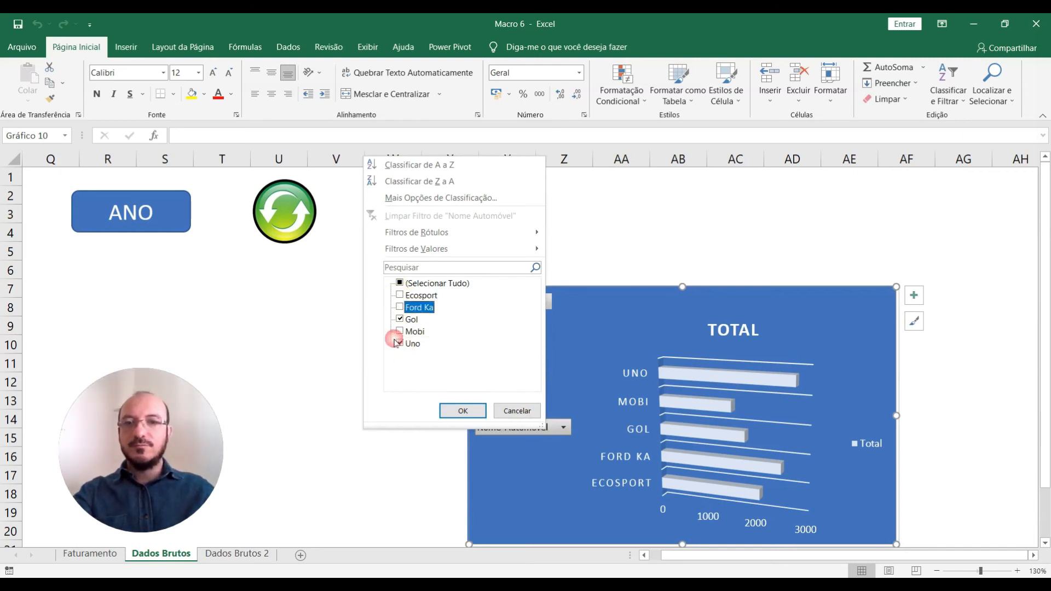
click(399, 344)
click(400, 295)
click(462, 412)
scroll(759, 421, down, 1)
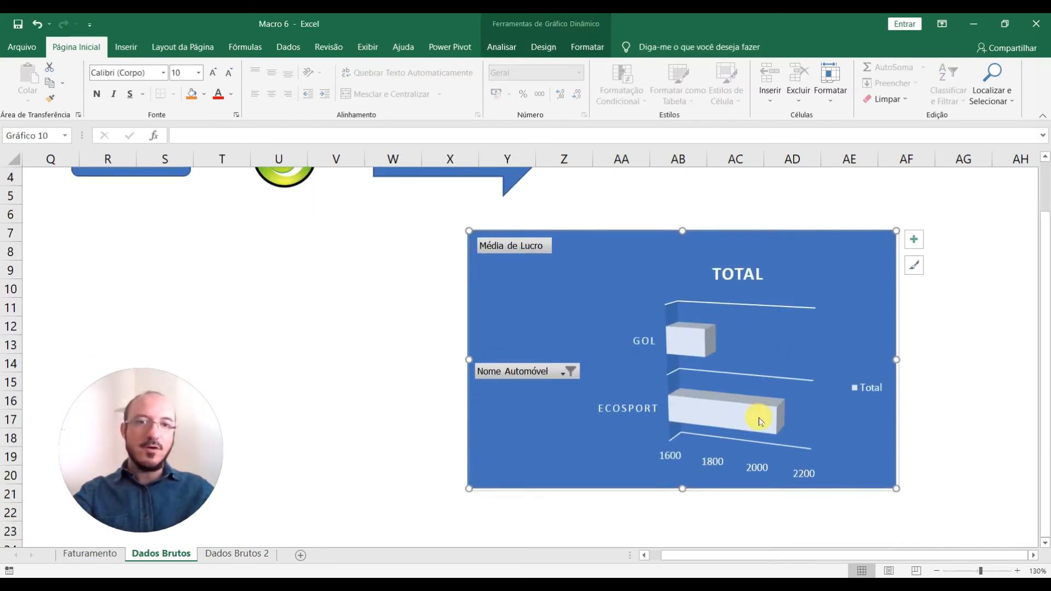
scroll(673, 370, up, 1)
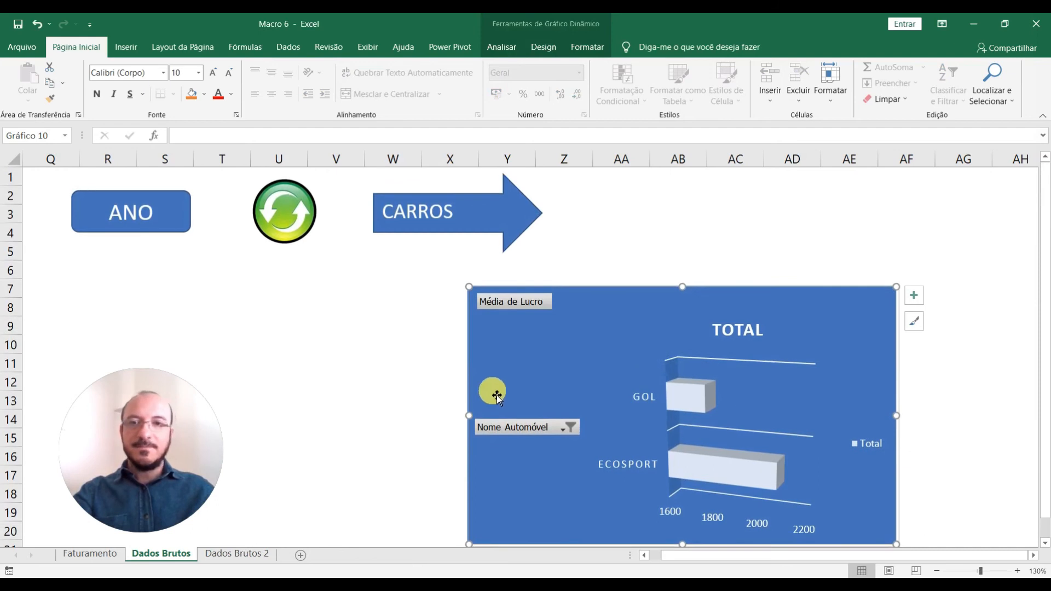
click(416, 377)
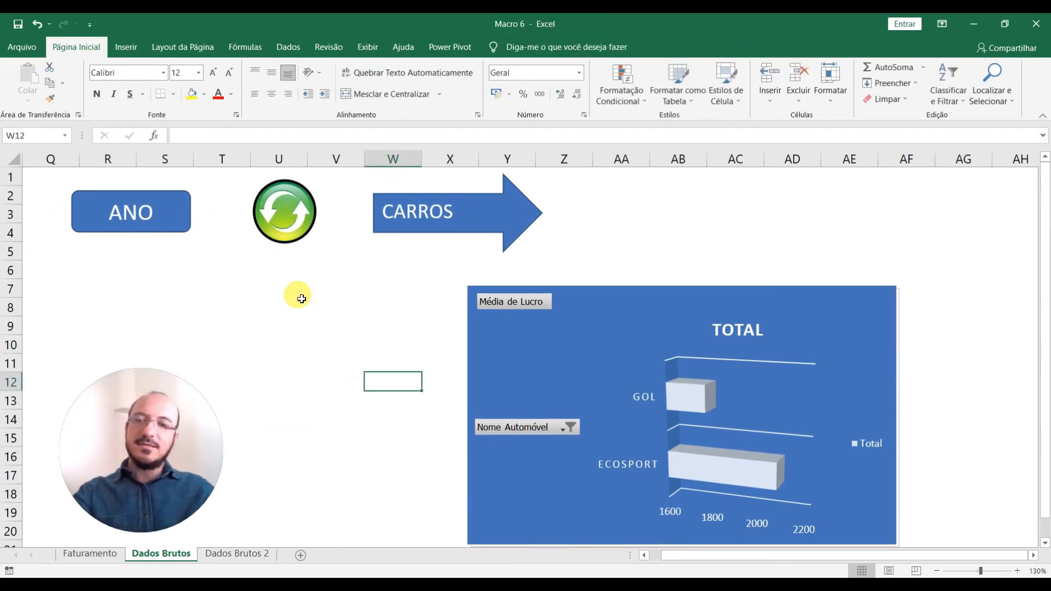
Unhide the columns before column Q to show the sales data table and the pivot tables.
scroll(301, 299, down, 1)
scroll(301, 298, down, 2)
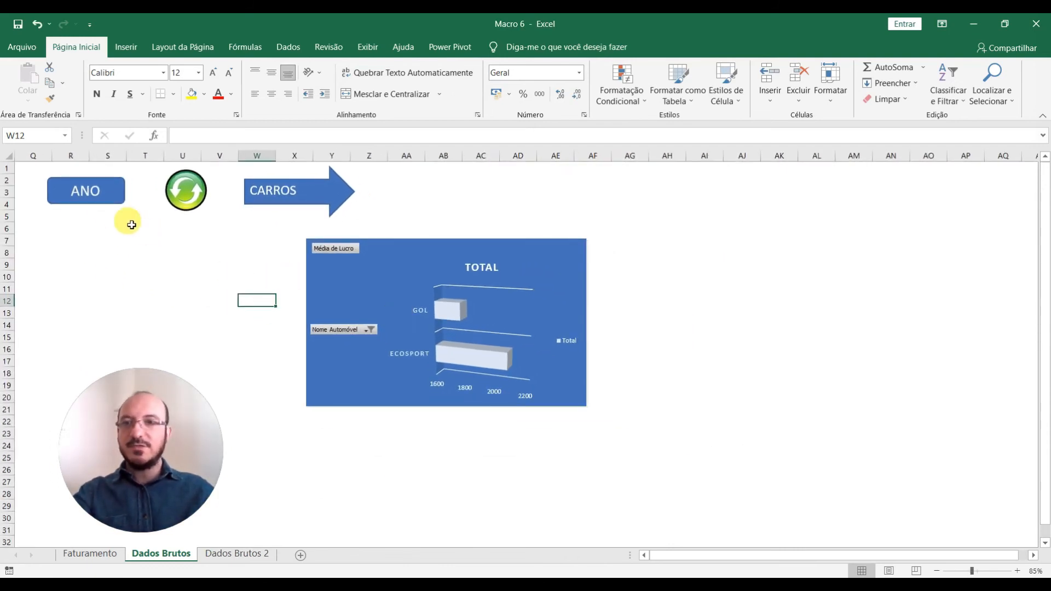
click(151, 241)
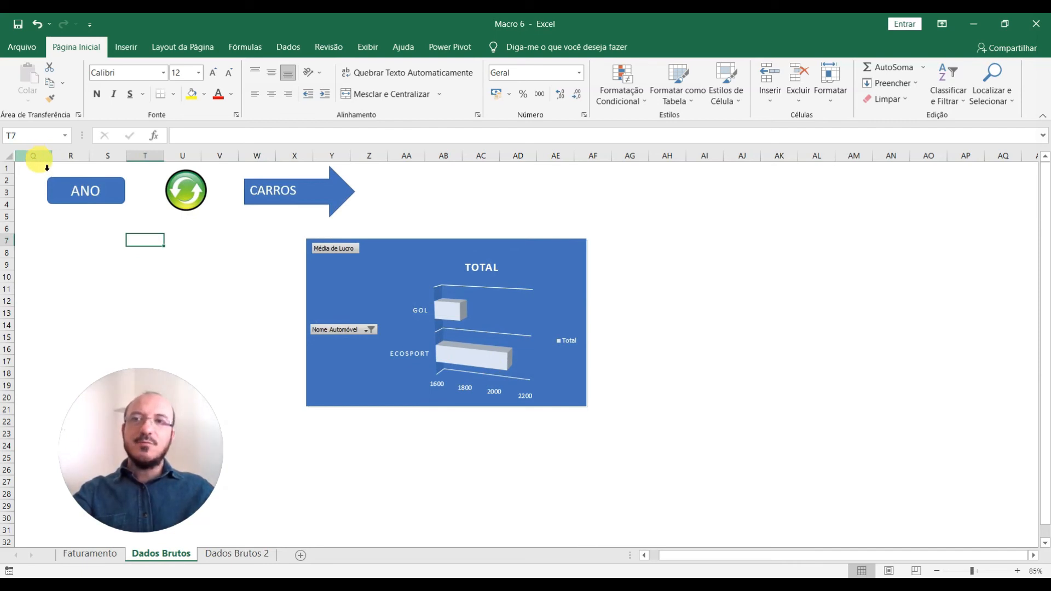
click(34, 156)
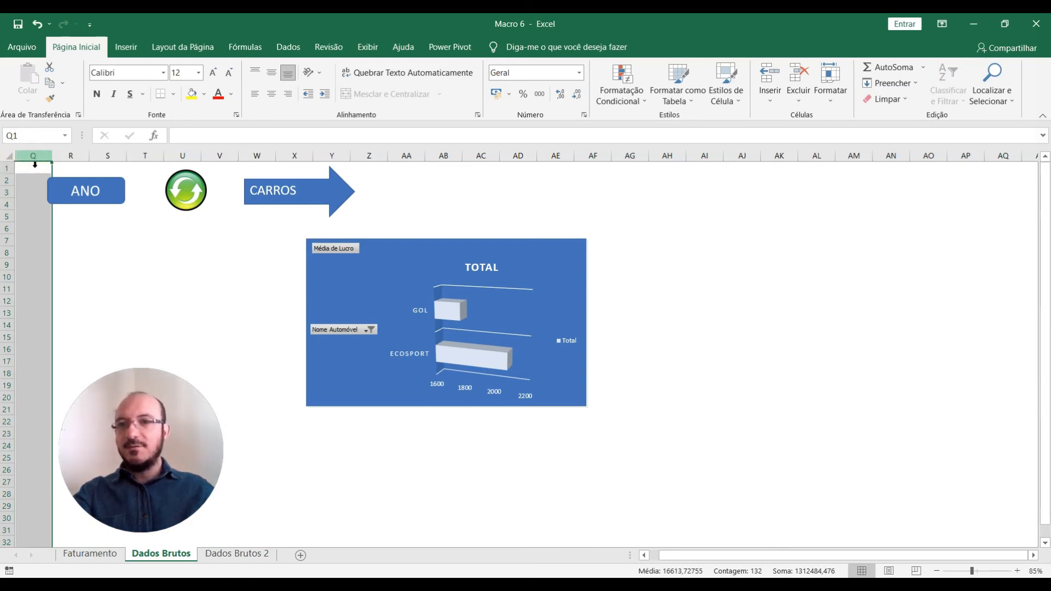
right_click(35, 163)
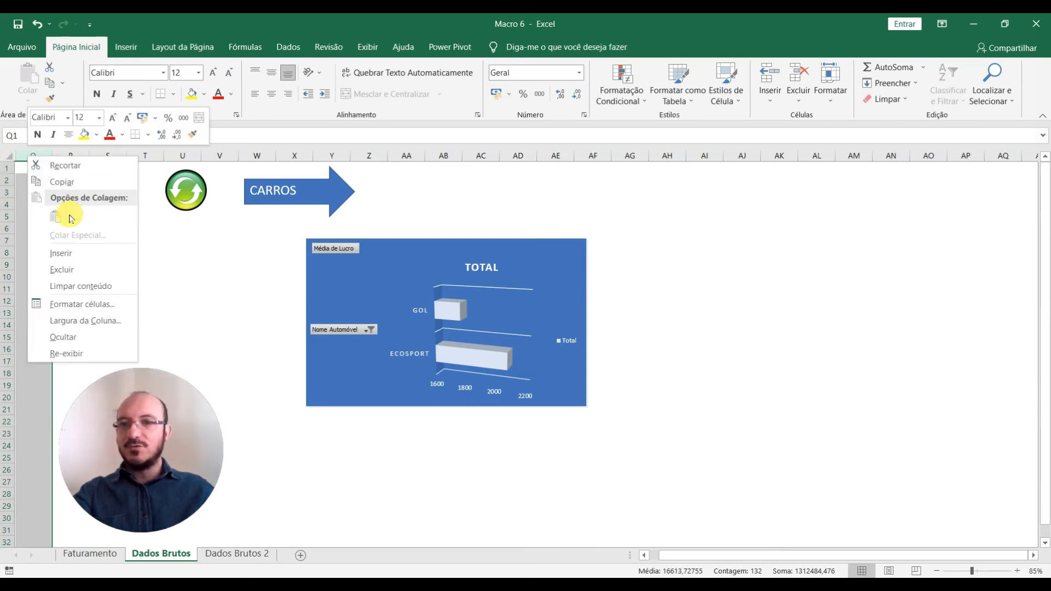
click(86, 353)
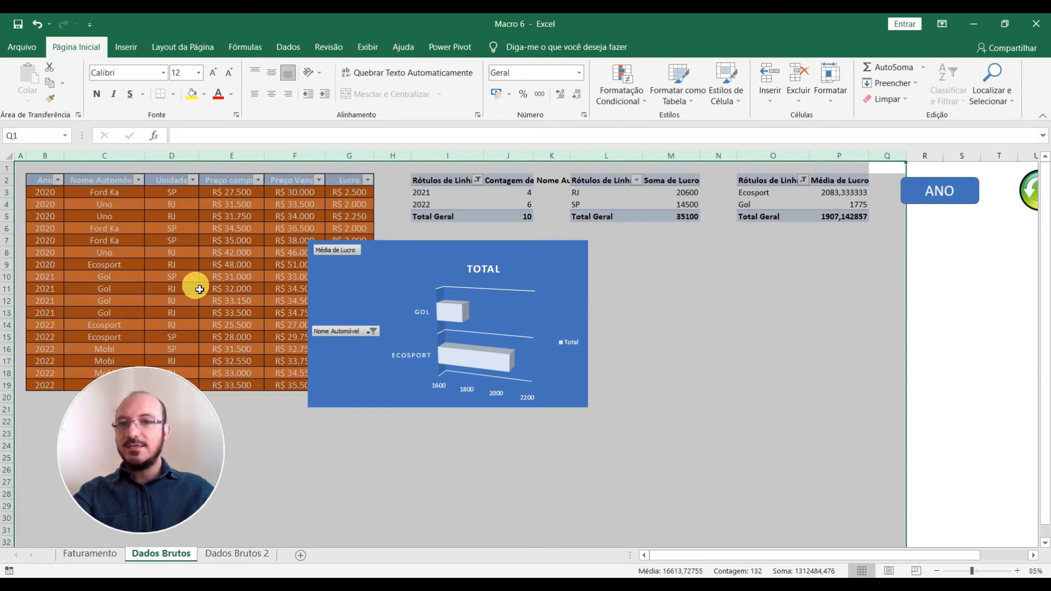
click(314, 491)
drag(194, 436, 891, 411)
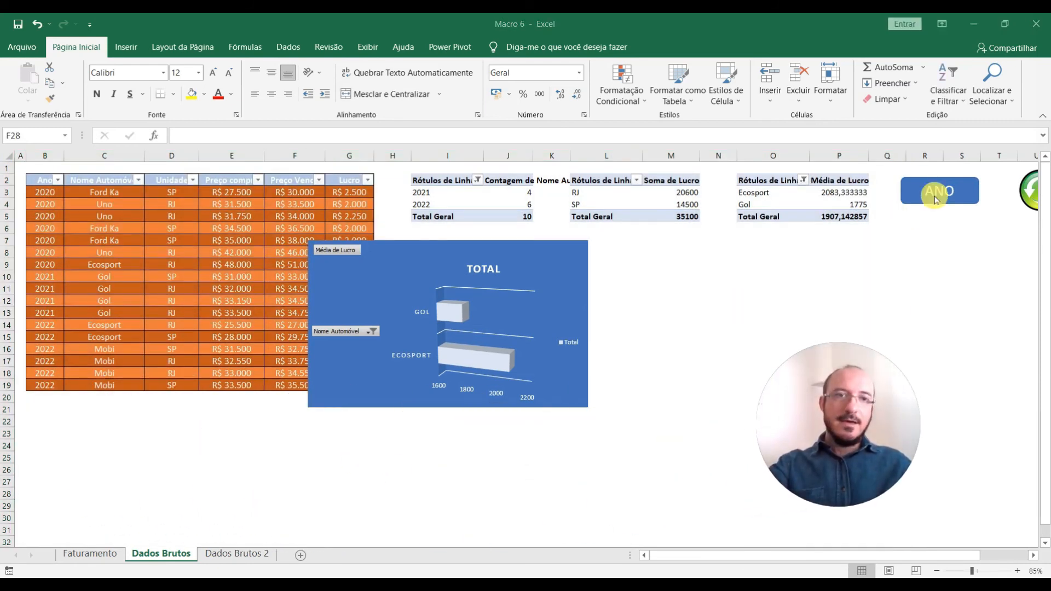
Hide columns I to P, which contain the three pivot tables.
scroll(758, 283, down, 1)
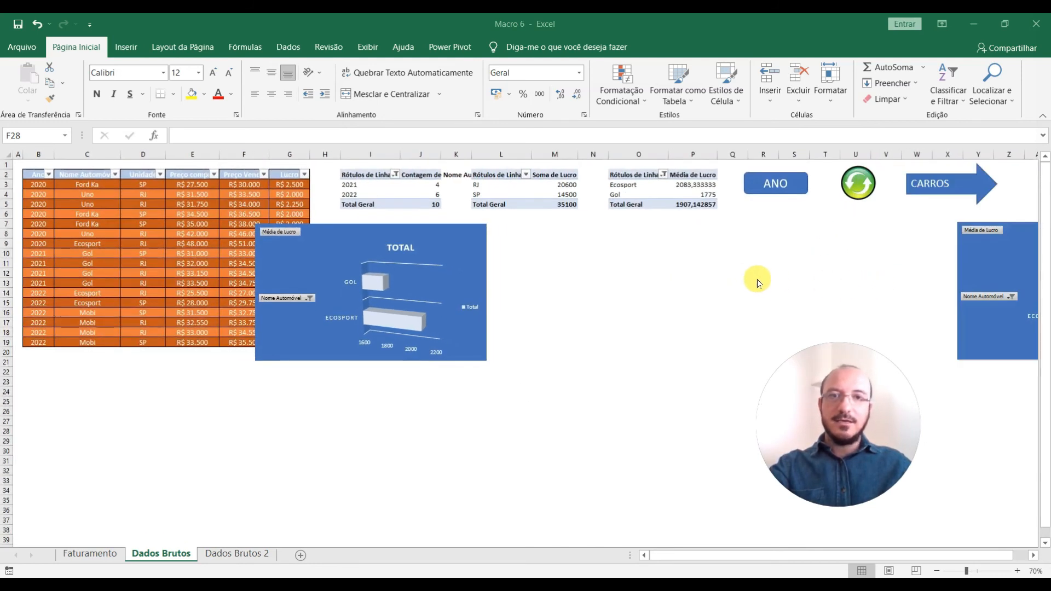
click(703, 156)
drag(706, 158, 359, 156)
right_click(353, 156)
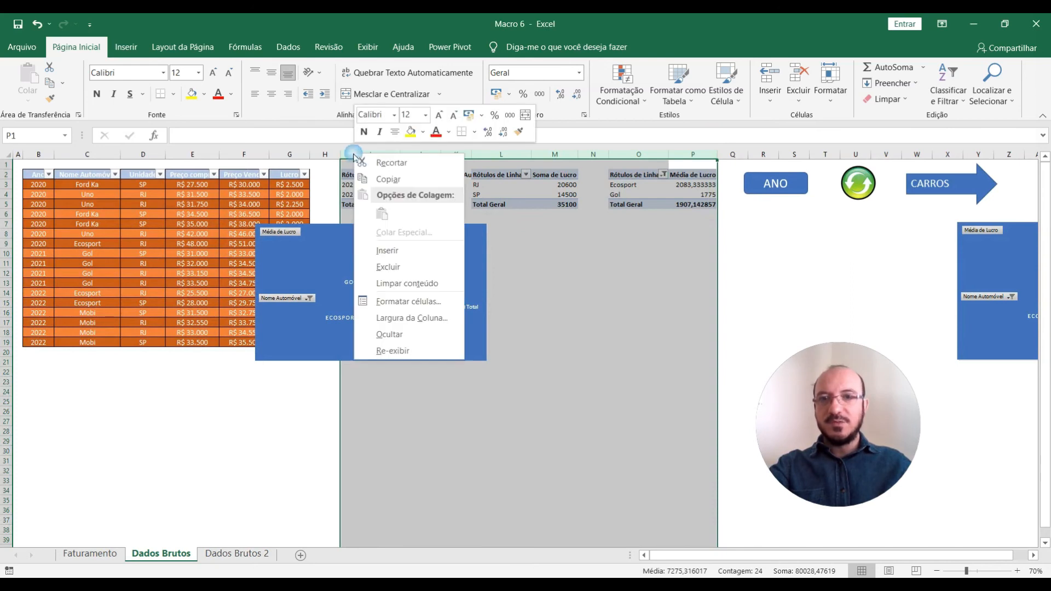
click(389, 333)
click(448, 299)
Delete the charts covering the sales data table and all the stacked pivot charts below the macro buttons.
click(308, 230)
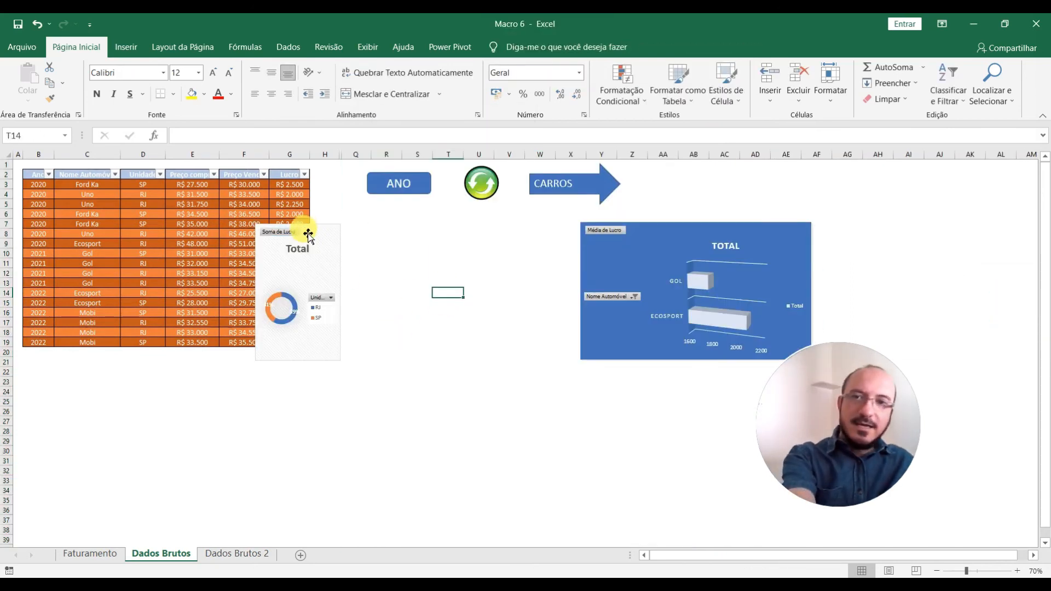
click(321, 230)
key(Delete)
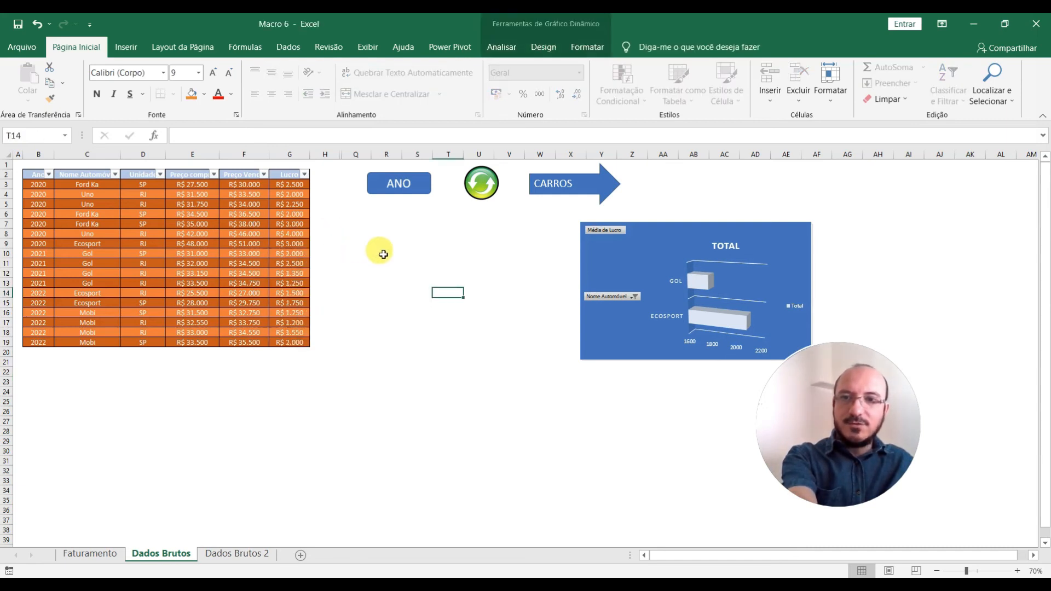
click(654, 239)
key(Delete)
click(638, 230)
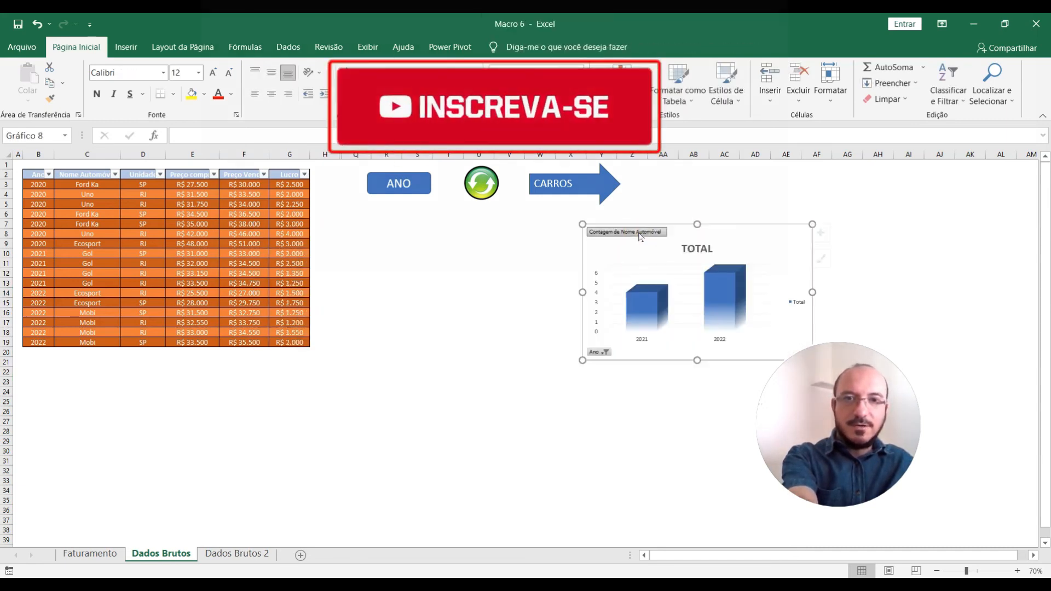
key(Delete)
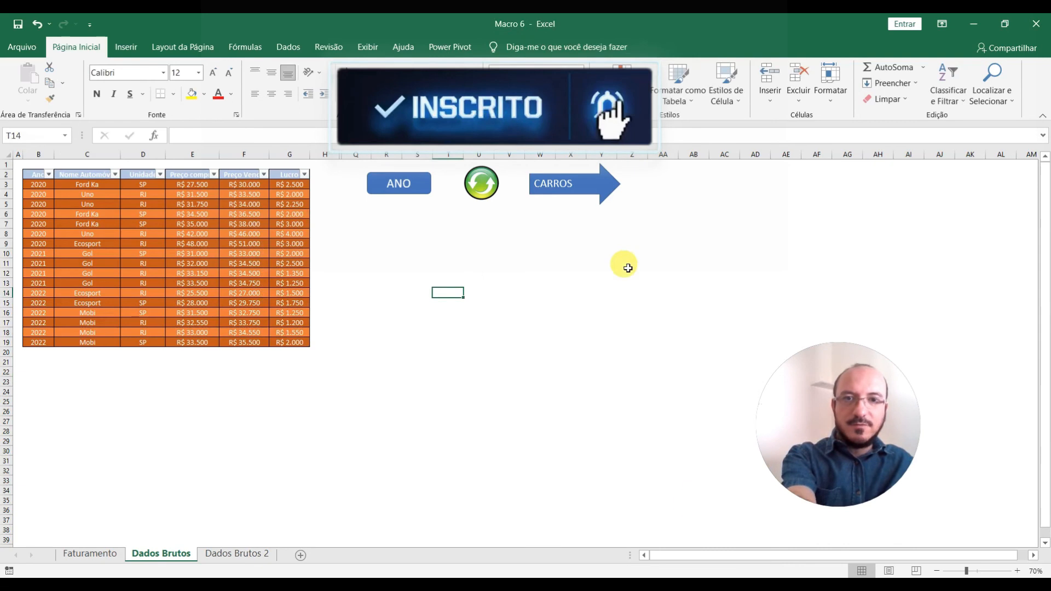
click(436, 398)
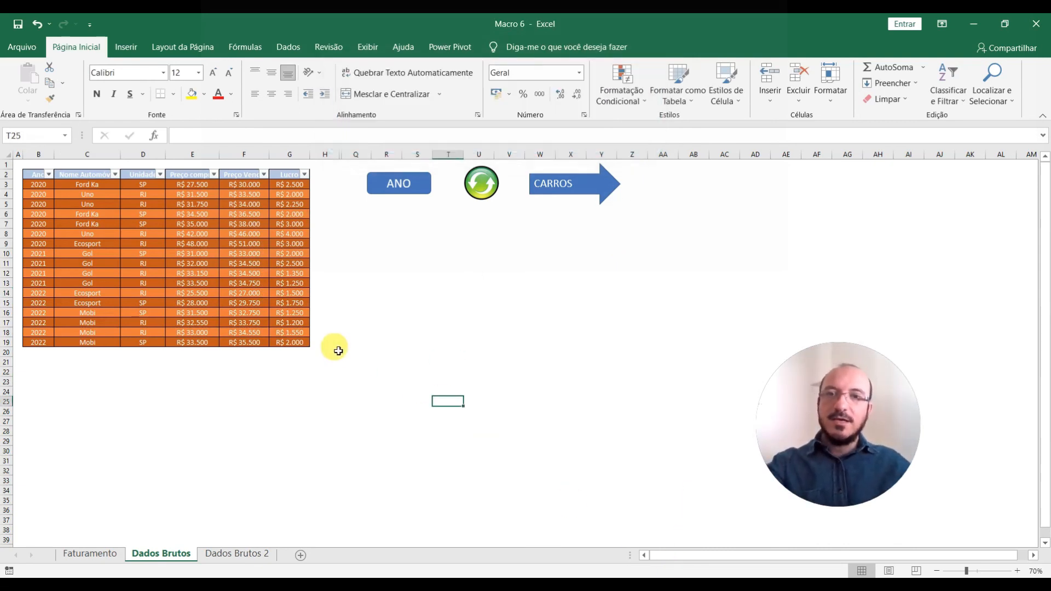
Start a new sales record in row 20 with year 2023, car name Mobi and unit SP.
scroll(338, 351, up, 1)
scroll(338, 351, up, 1)
scroll(335, 346, down, 1)
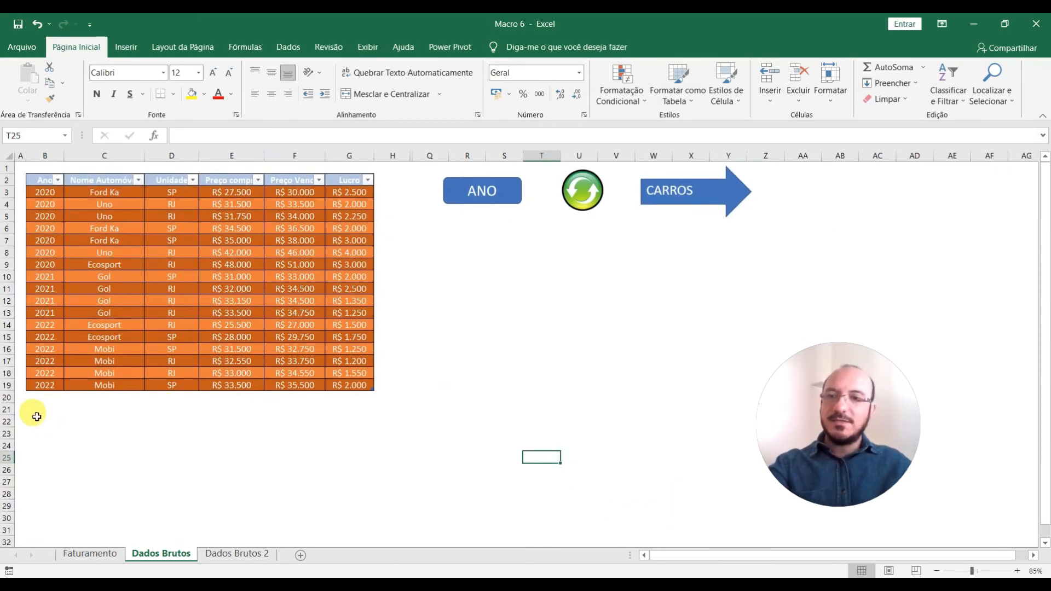
click(41, 398)
text(2023)
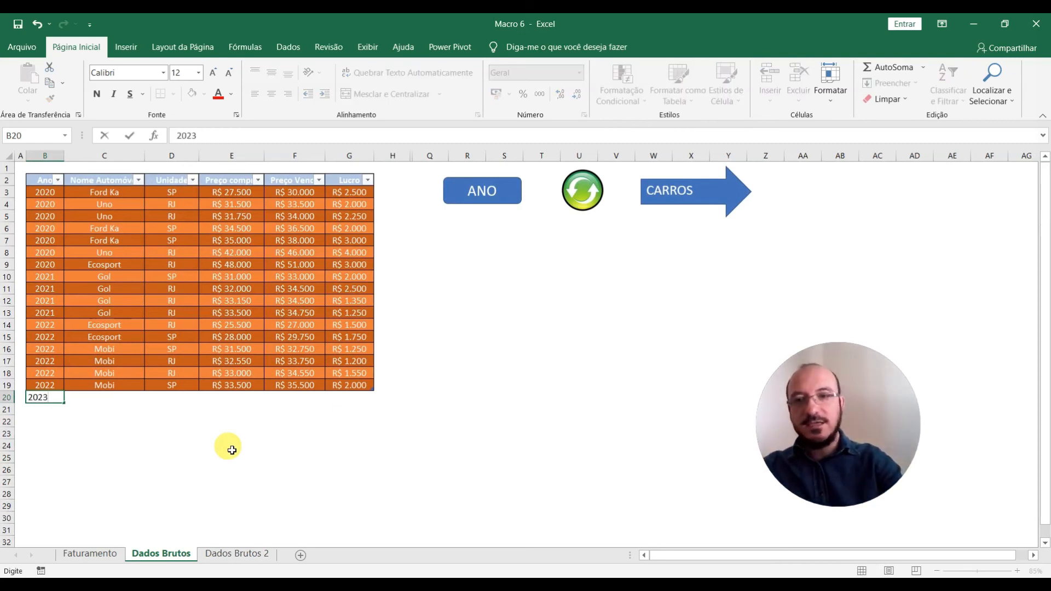
key(Tab)
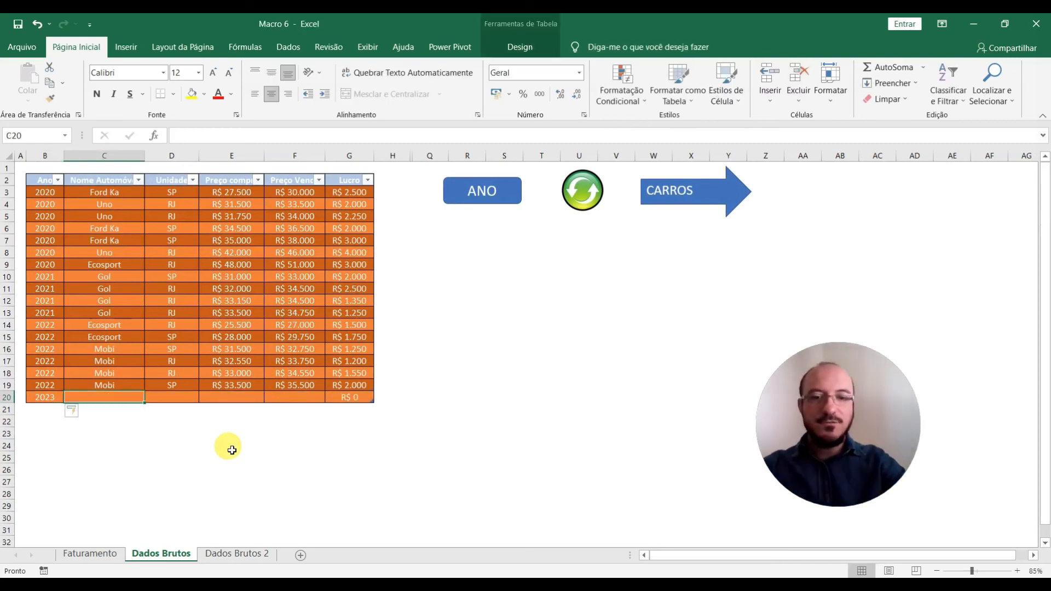
text(mOBI)
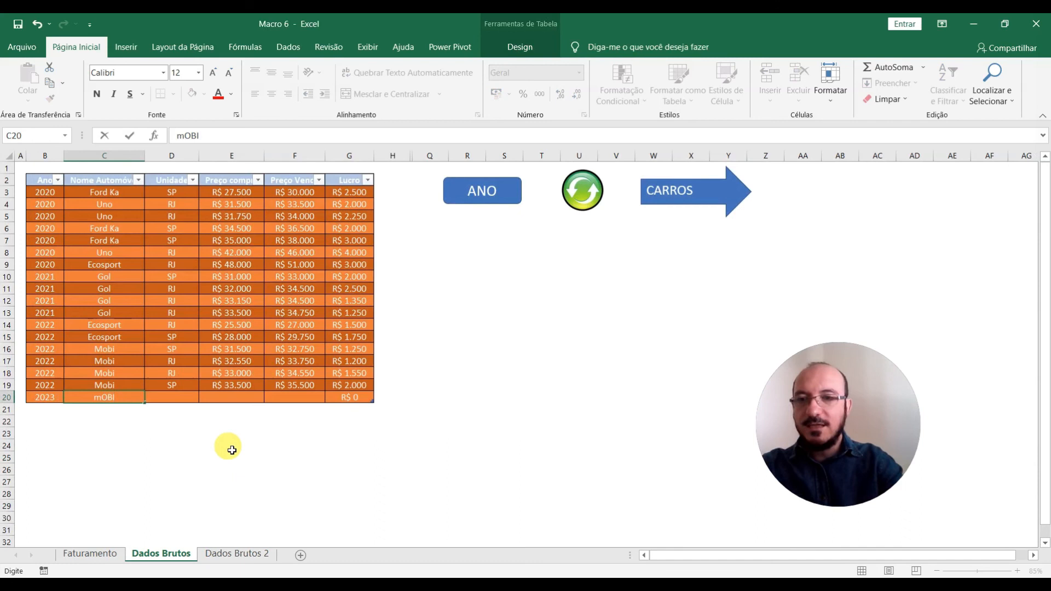
key(Escape)
text(Mobi)
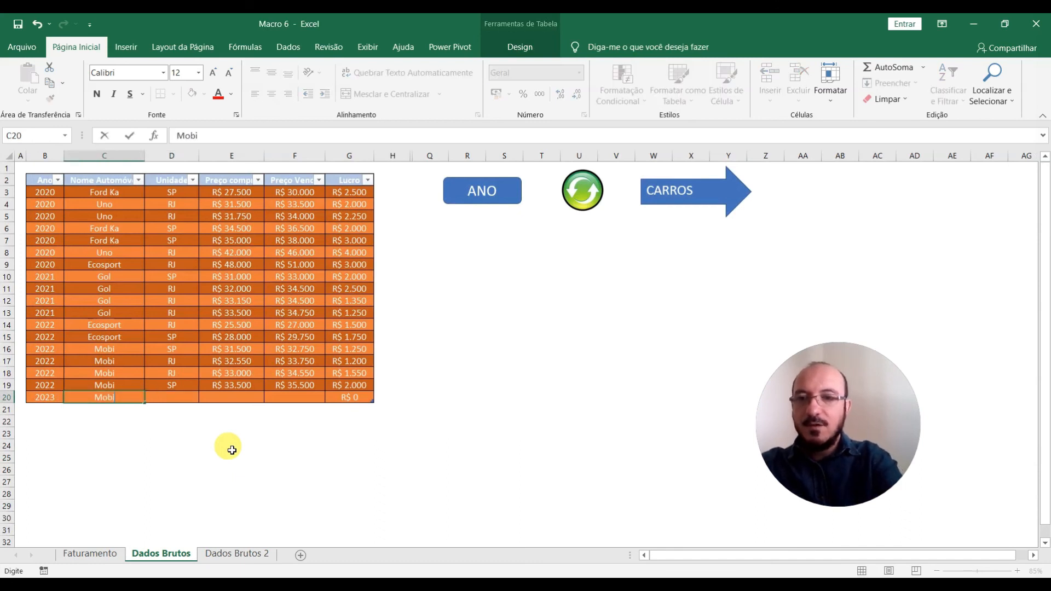
key(Tab)
text(SP)
key(Tab)
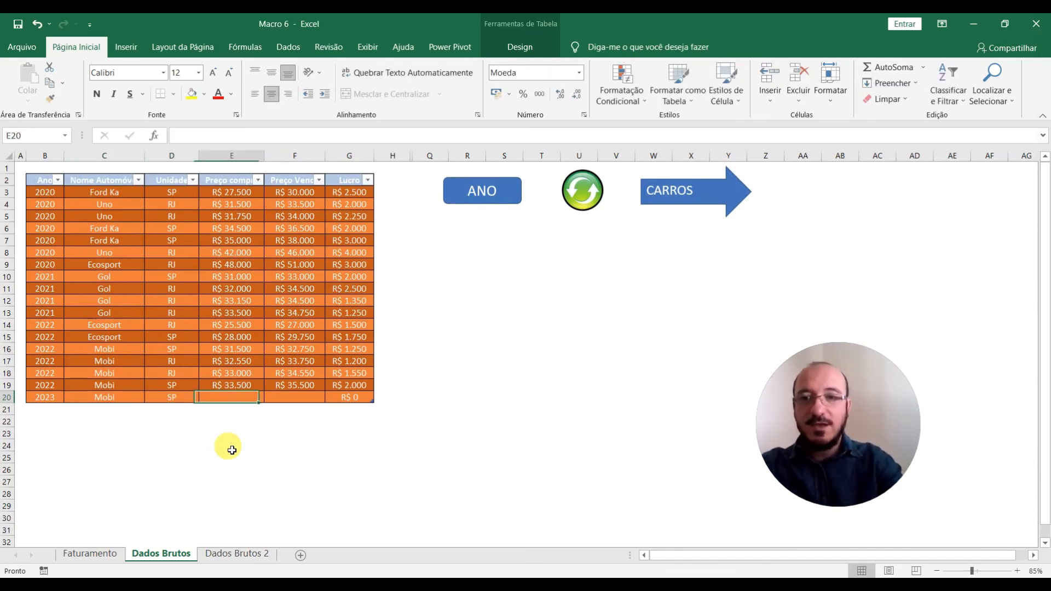
Set the new 2023 Mobi record's purchase price to 31000 and its sale price to 38000.
text(31000)
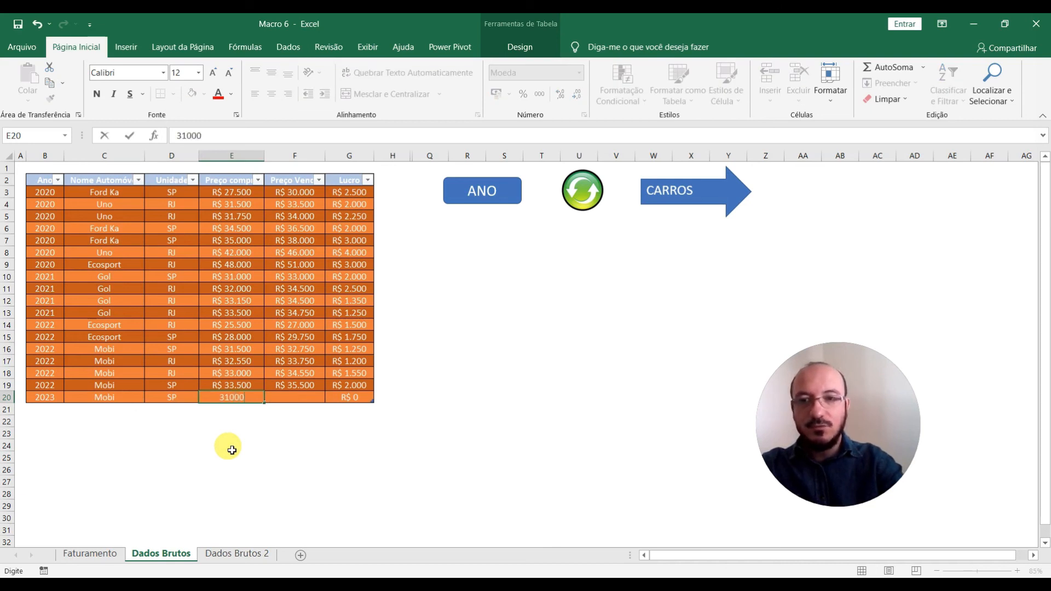
key(Tab)
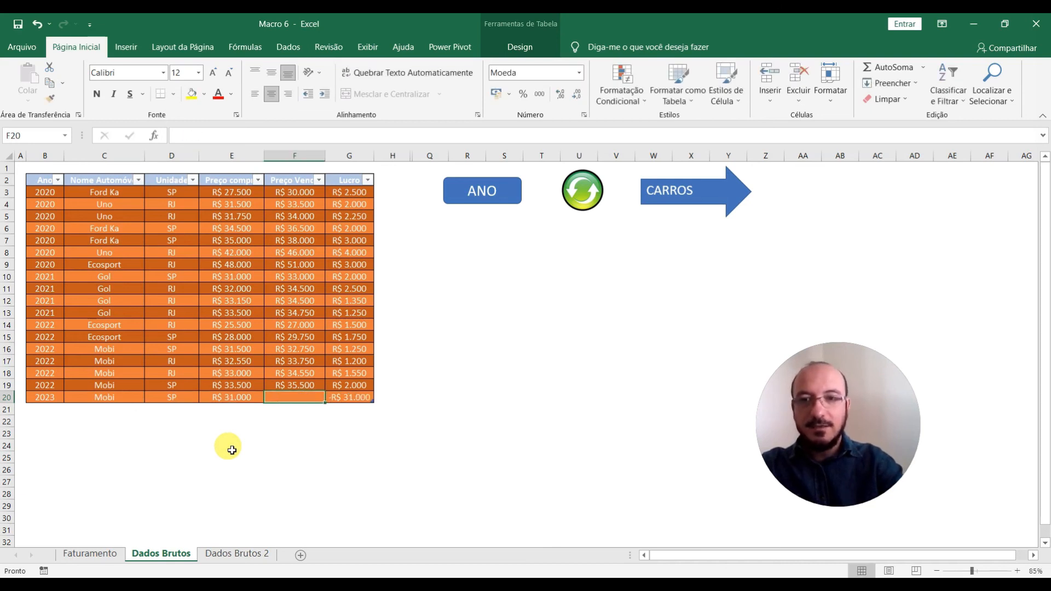
text(38000)
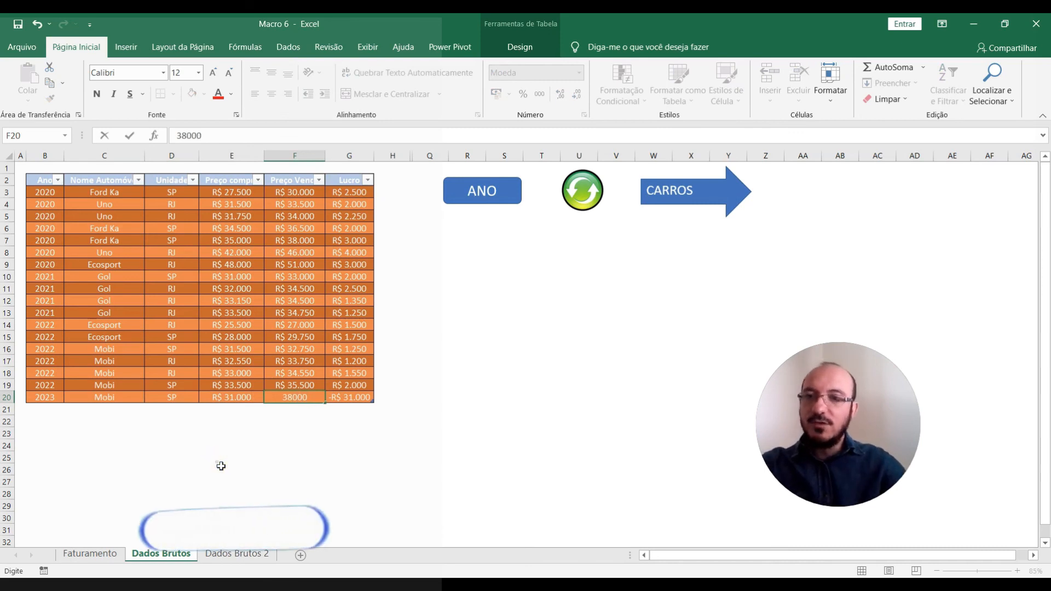
click(221, 462)
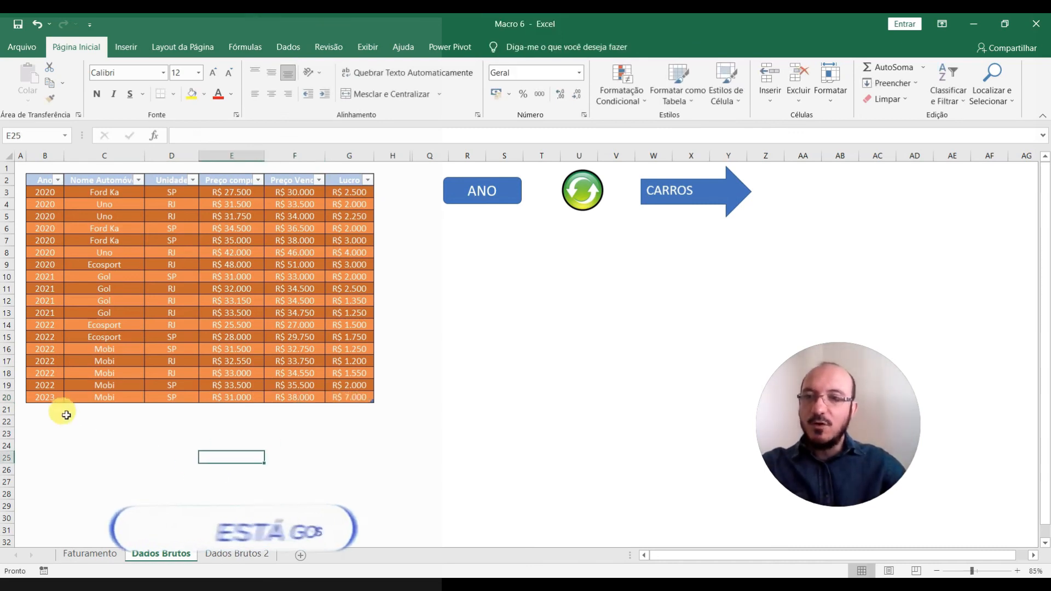
Add two more 2023 records in rows 21 and 22 and copy the car name Mobi from row 20 into both.
click(46, 412)
text(2023)
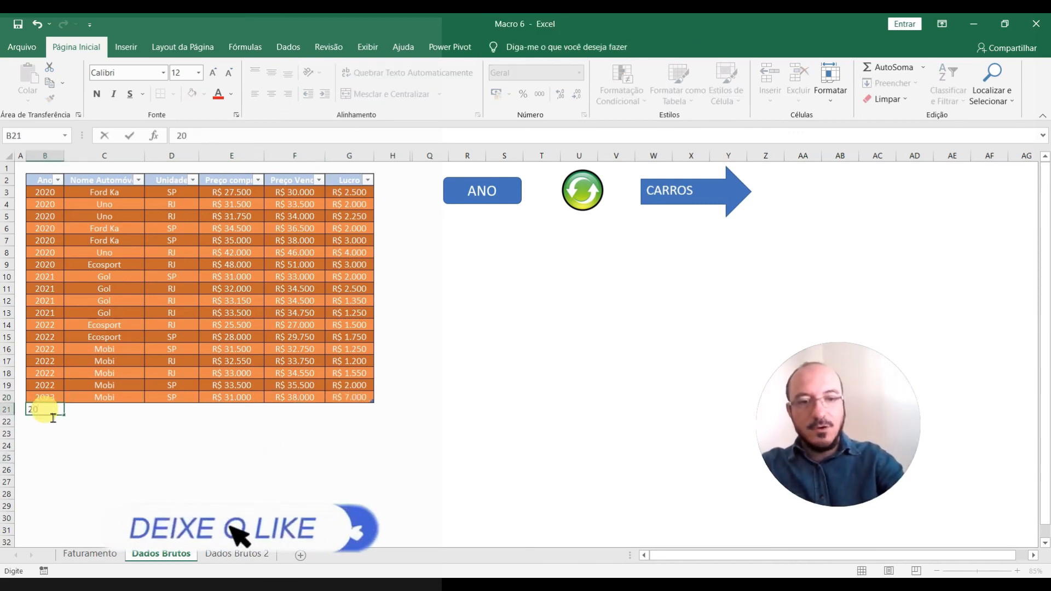
key(Return)
text(2023)
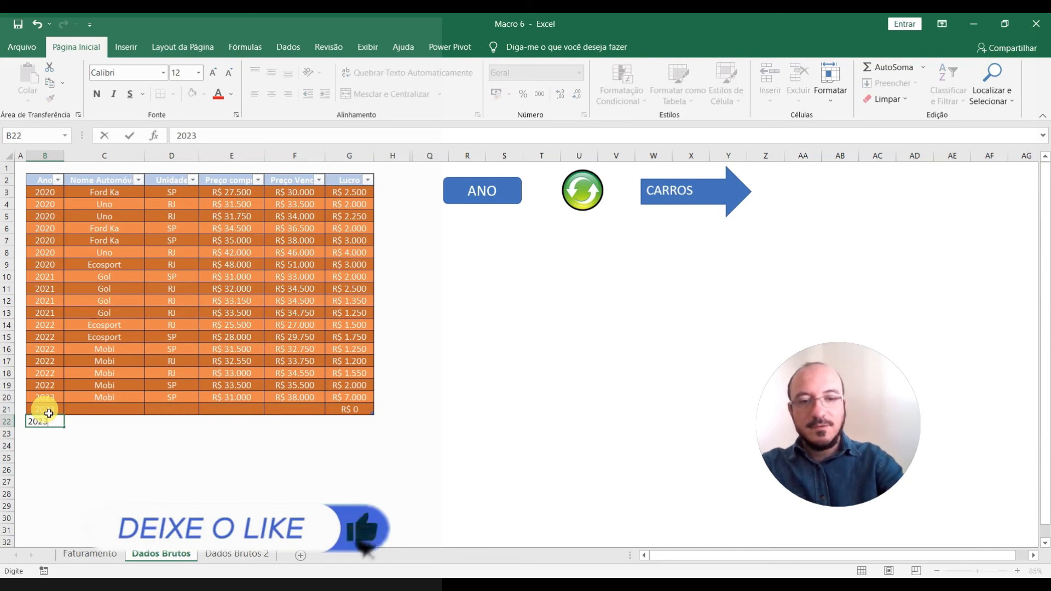
key(Tab)
key(Up)
key(Up)
key(ctrl+c)
key(Down)
key(shift+Down)
key(ctrl+v)
Set the Unidade of the two new Mobi records in rows 21 and 22 to SP.
key(Right)
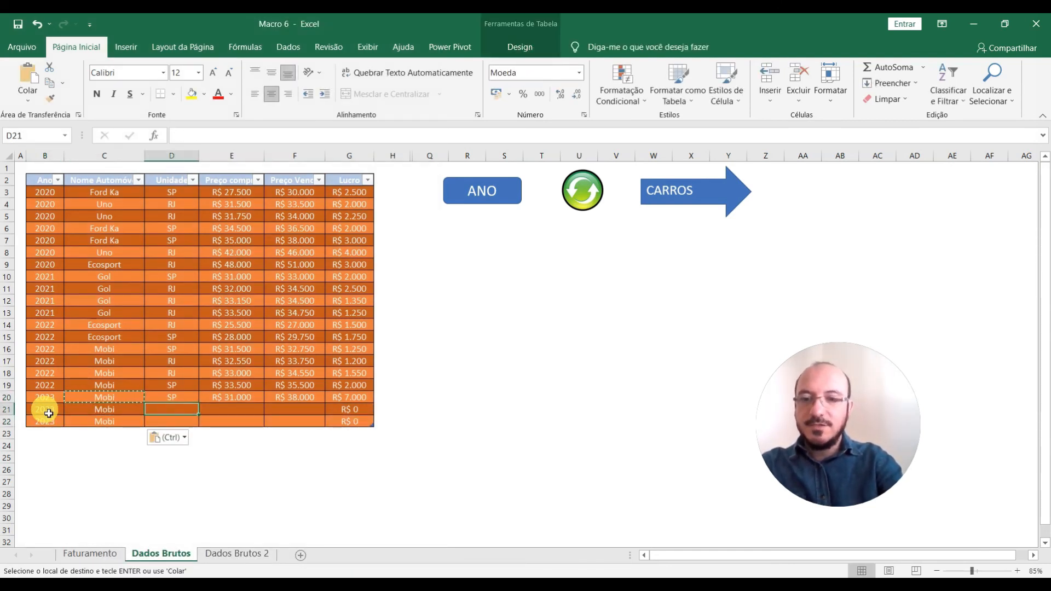
text(SP)
key(Return)
text(S)
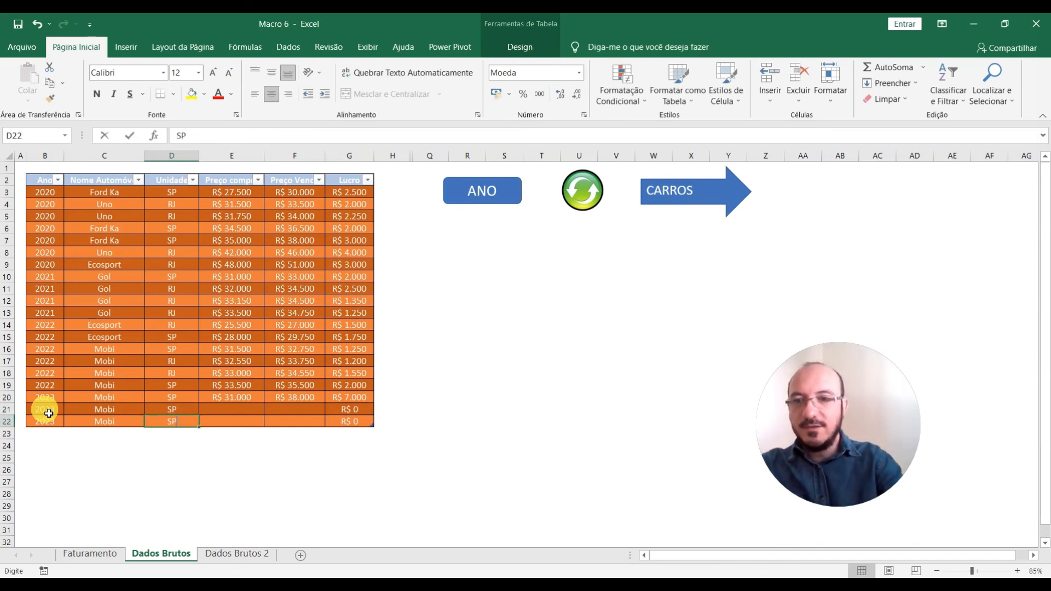
Copy the purchase and sale prices from row 20 into rows 21 and 22.
key(Right)
key(Up)
key(shift+Right)
key(ctrl+c)
key(Down)
key(ctrl+v)
key(Down)
key(ctrl+v)
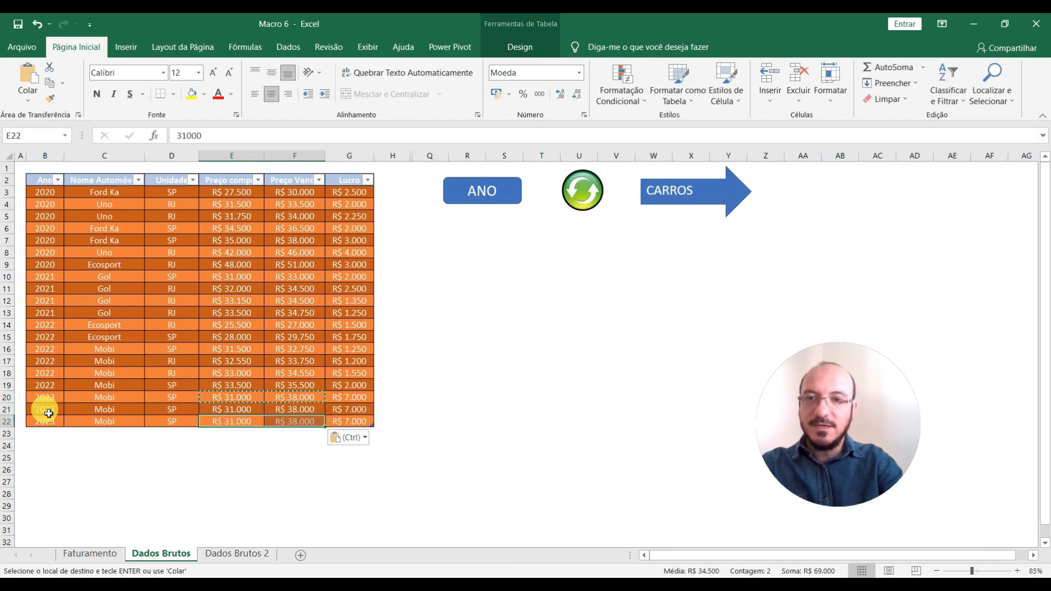
key(Escape)
click(486, 350)
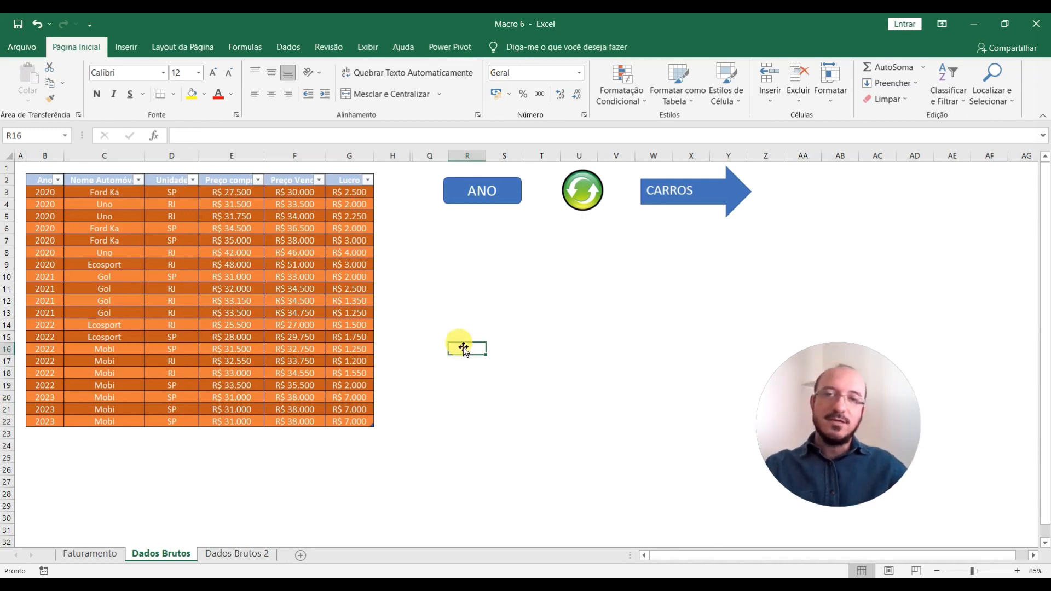
Run the ANO macro to insert the yearly column chart and move the chart beside the sales table, below the macro buttons.
click(431, 434)
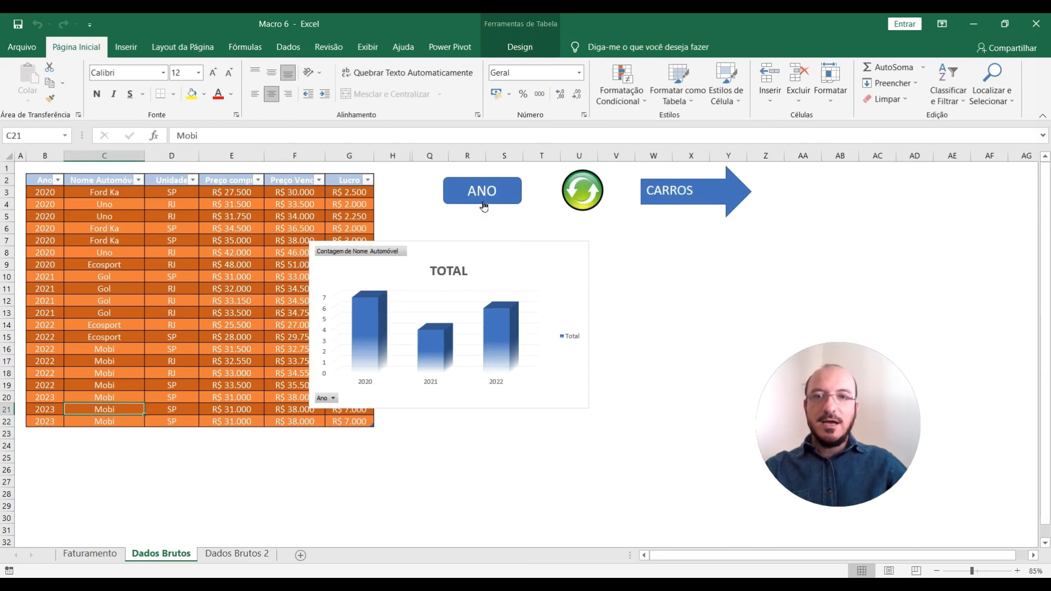
drag(482, 252, 596, 239)
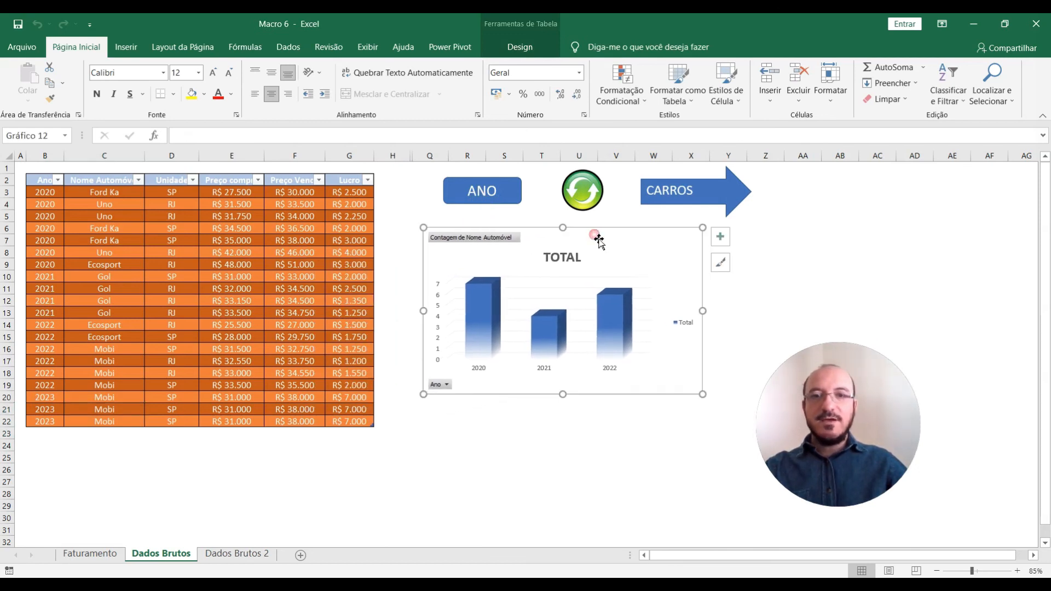
Check the years listed in the column chart's Ano filter and refresh the chart's data.
click(446, 384)
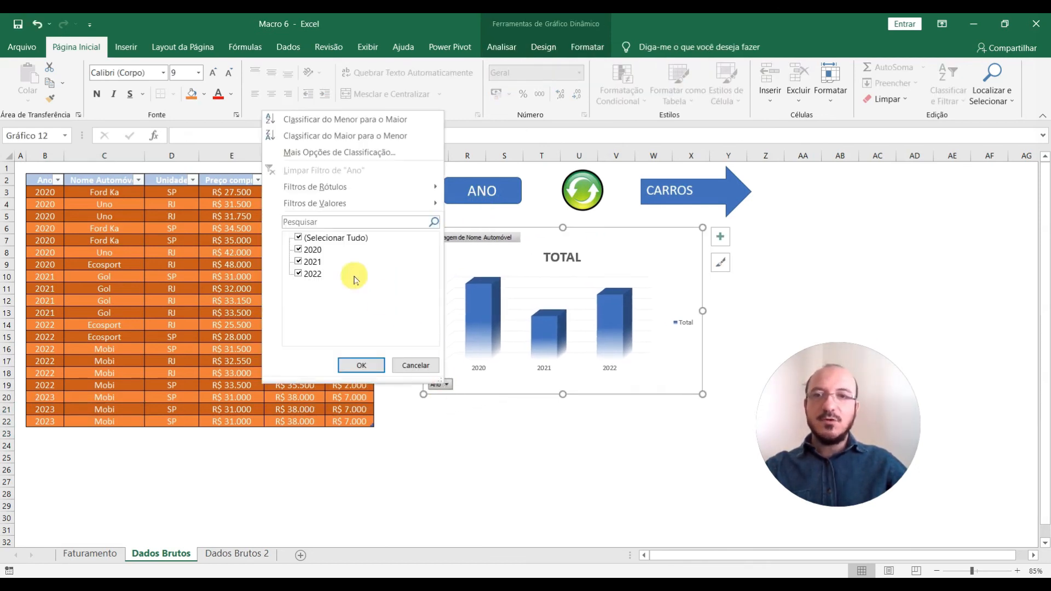
click(353, 364)
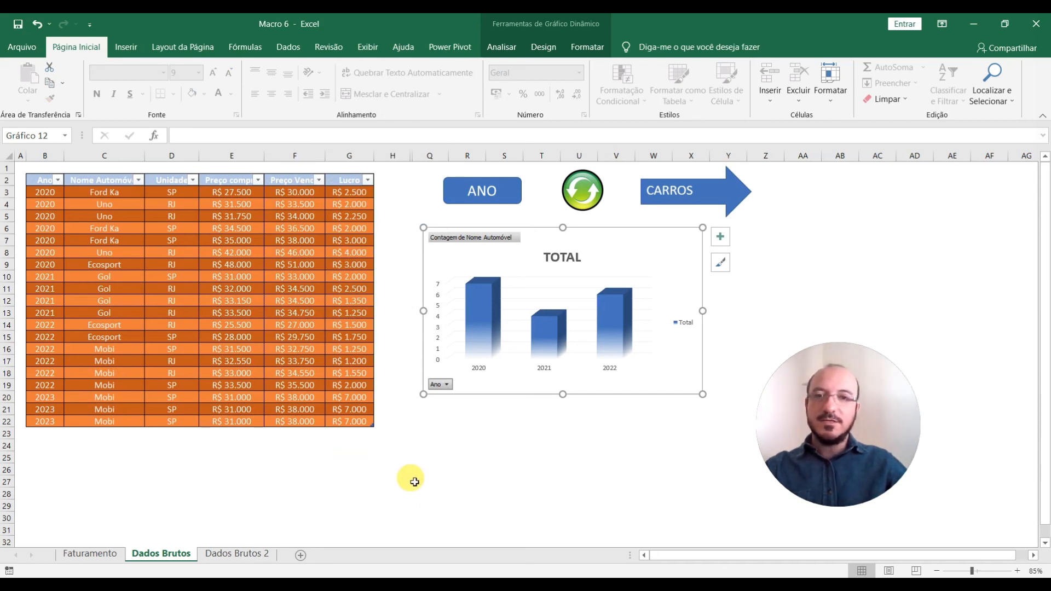
right_click(535, 241)
click(581, 237)
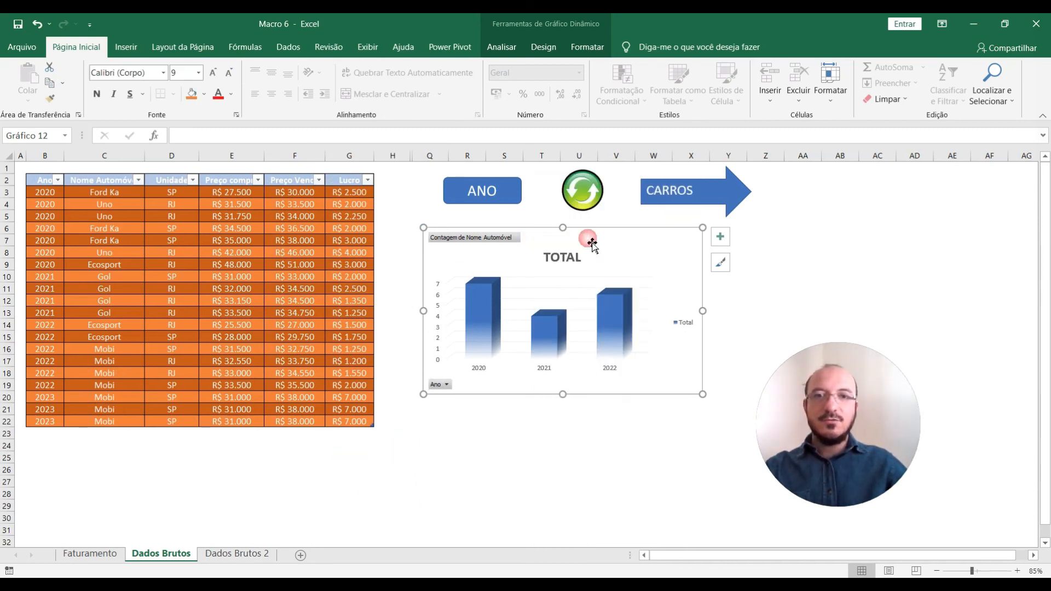
click(459, 471)
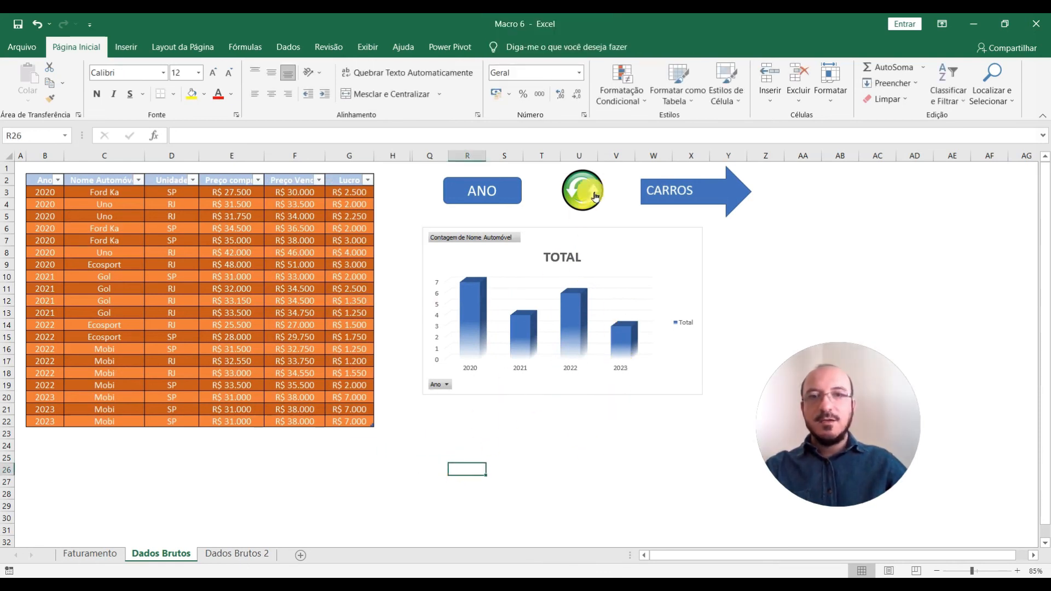
Run the green circular-arrows macro, move its doughnut chart over the column chart, and insert the bar chart with the CARROS macro.
click(584, 199)
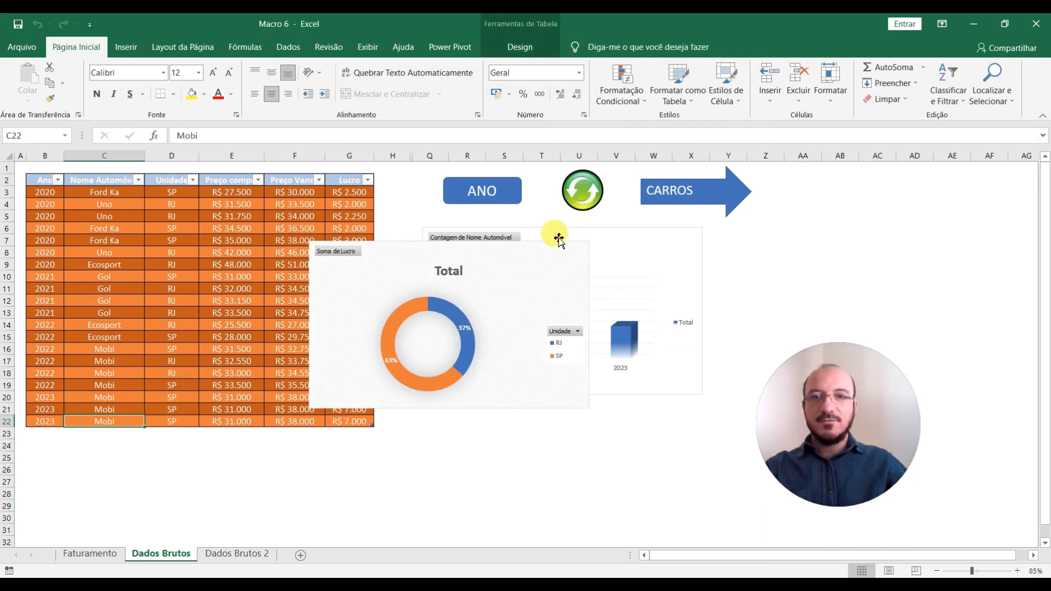
drag(528, 290, 629, 289)
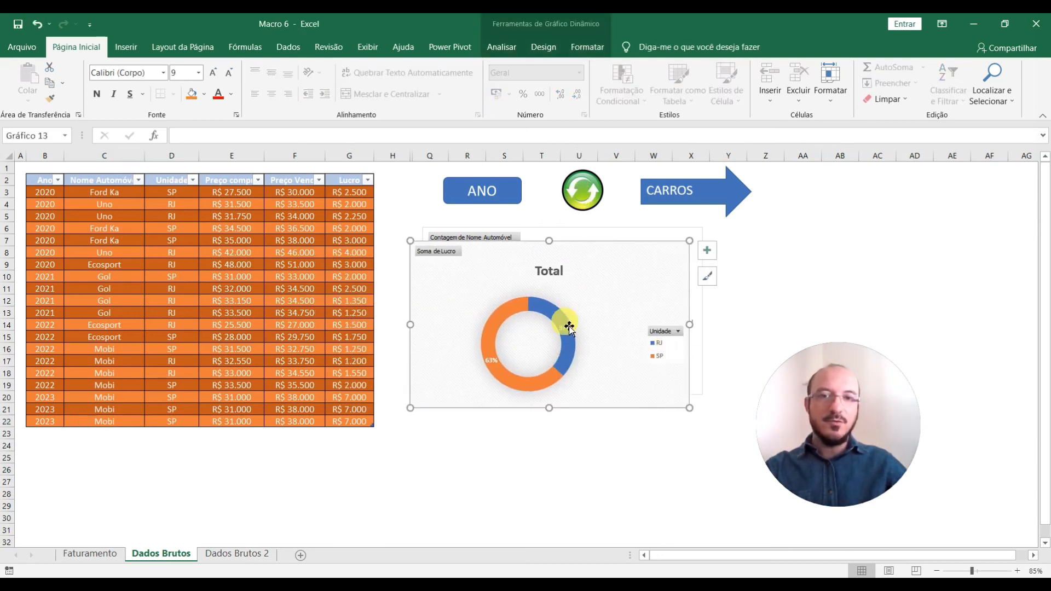
click(693, 214)
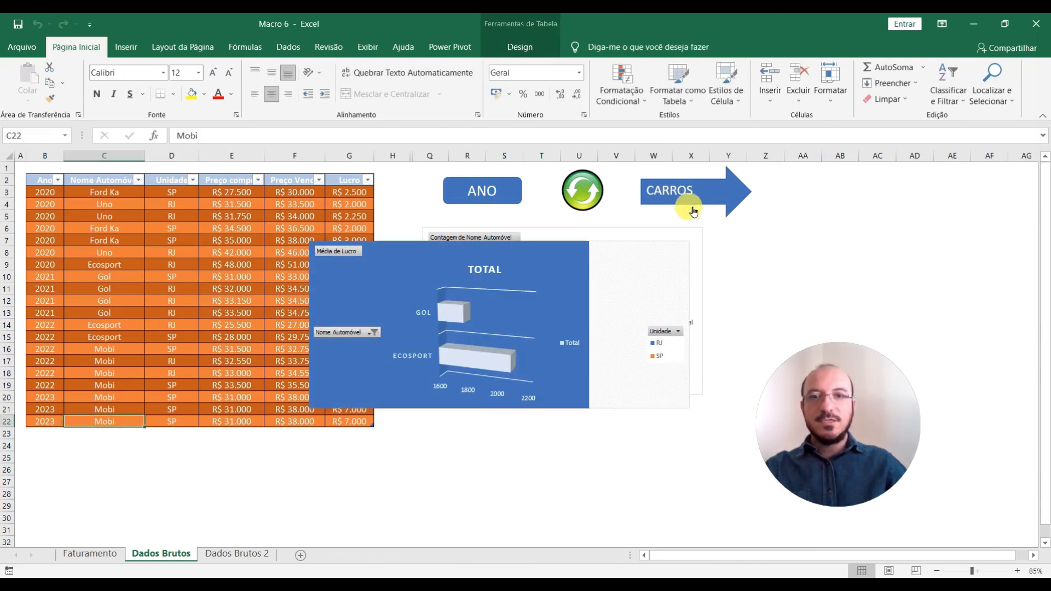
Clear the bar chart's Nome Automóvel filter so that all cars are included.
click(372, 333)
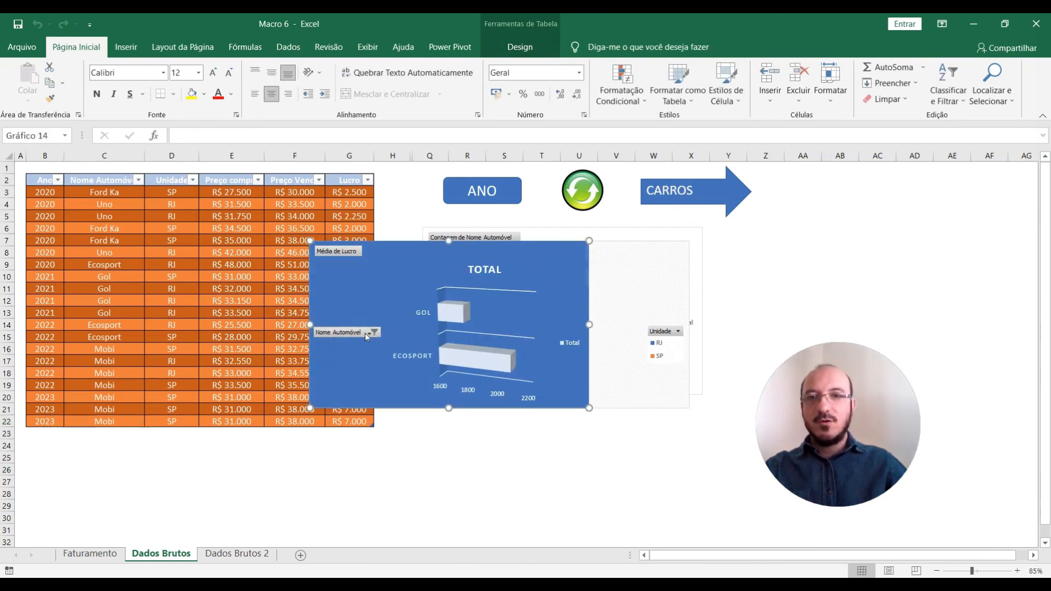
click(220, 210)
click(282, 313)
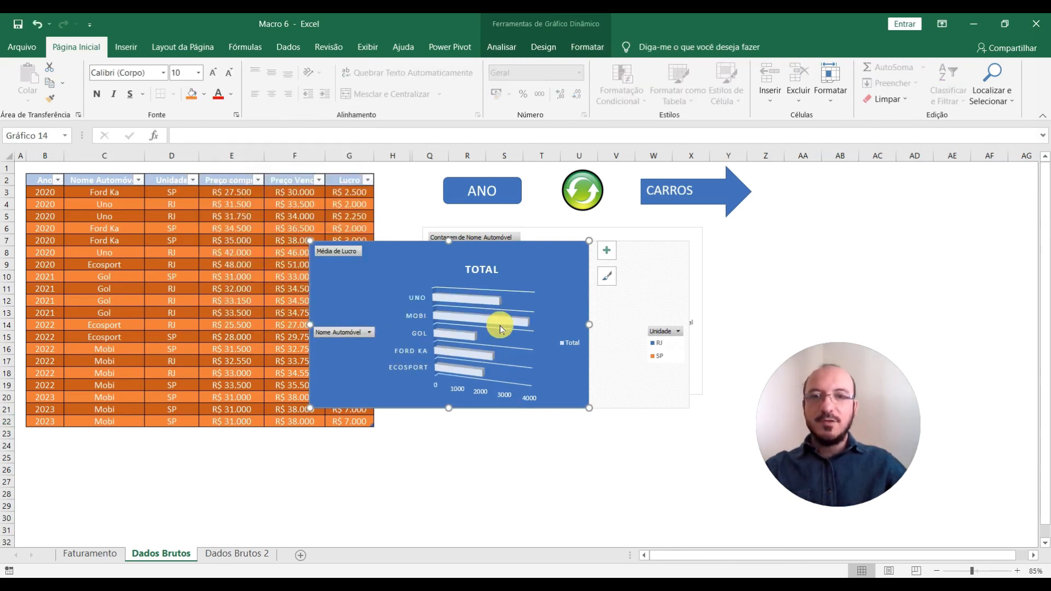
click(517, 481)
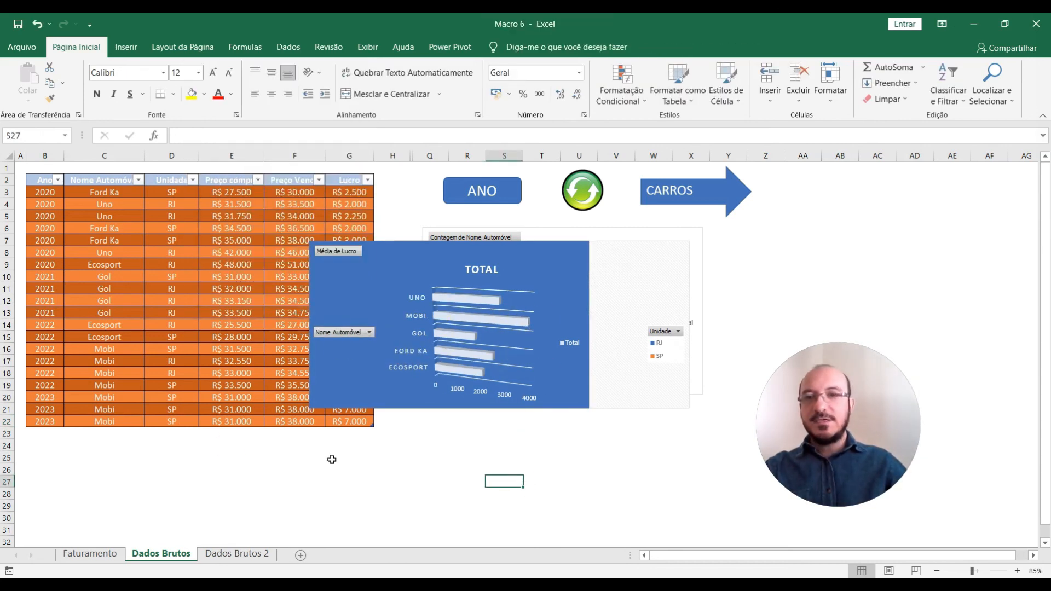
drag(46, 434, 370, 548)
scroll(146, 422, down, 1)
scroll(165, 405, up, 1)
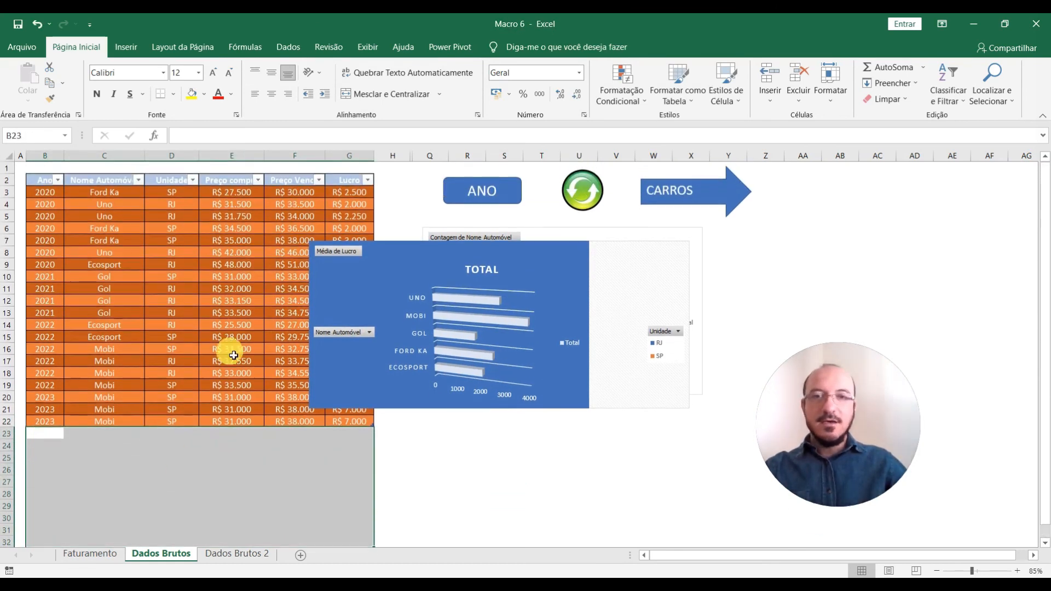
right_click(554, 229)
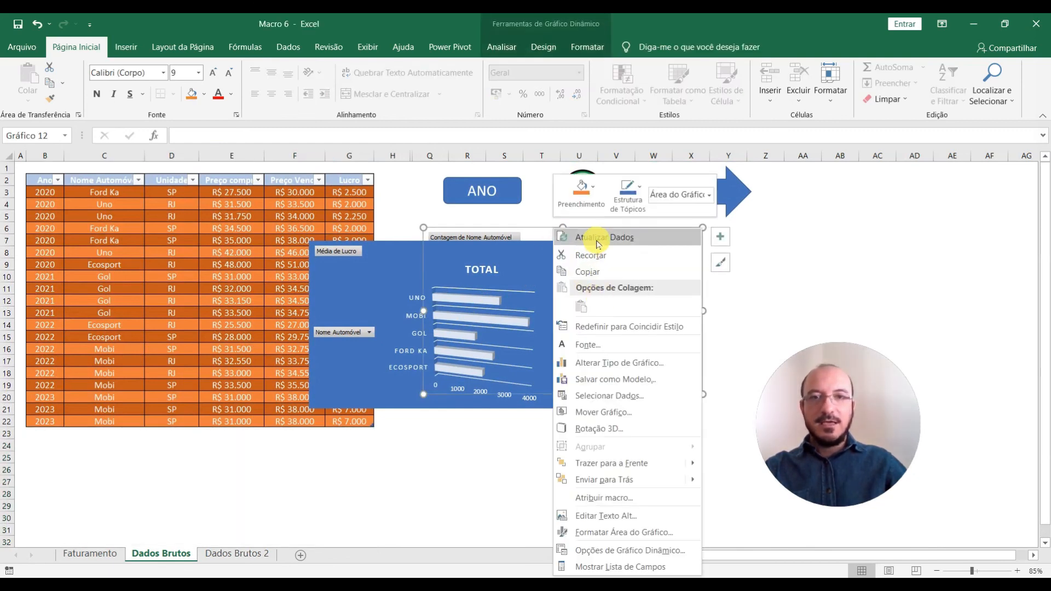
click(432, 477)
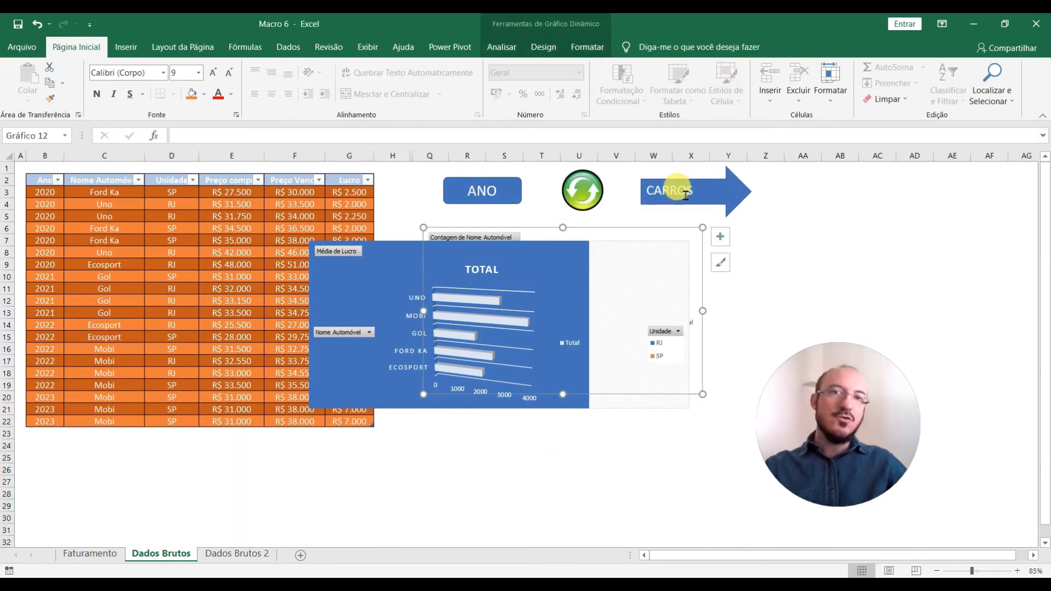
click(502, 507)
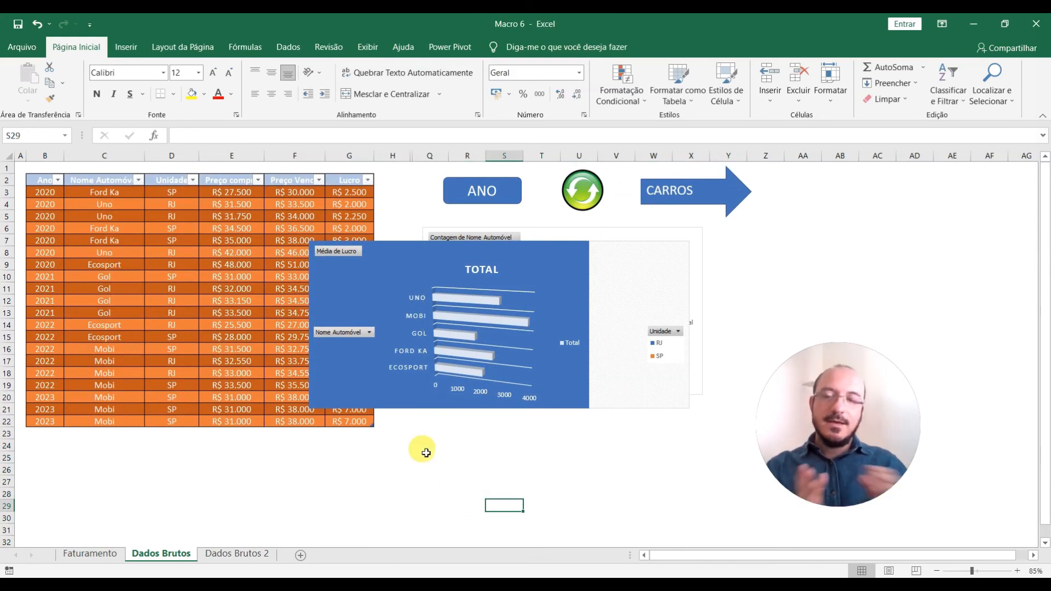
Separate the overlapping charts by moving the bar chart below the doughnut chart and the yearly column chart onto the sales table.
drag(388, 252, 488, 422)
click(556, 230)
drag(556, 230, 212, 244)
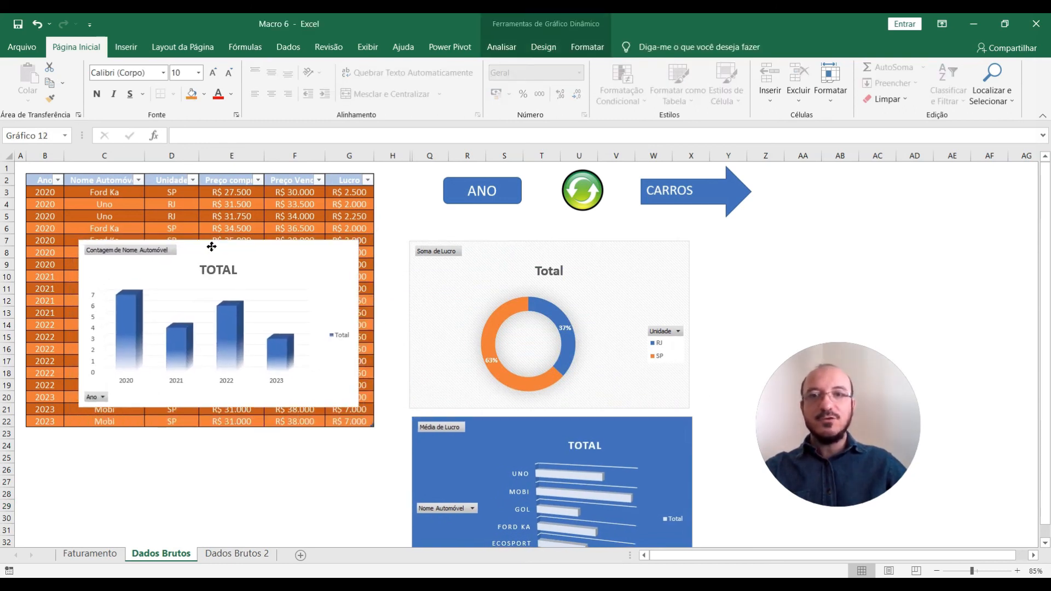
drag(45, 180, 312, 438)
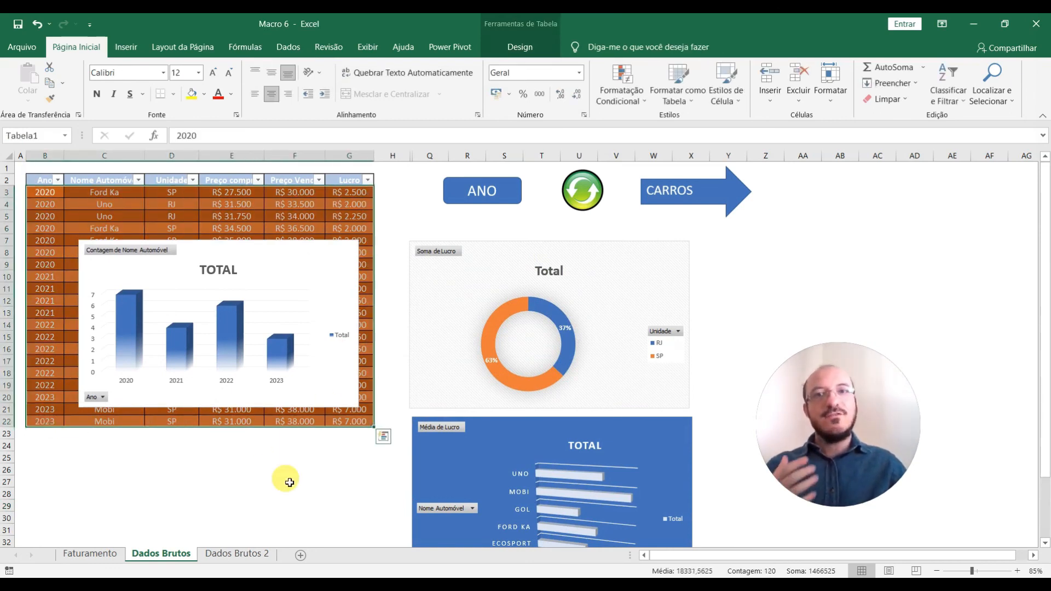